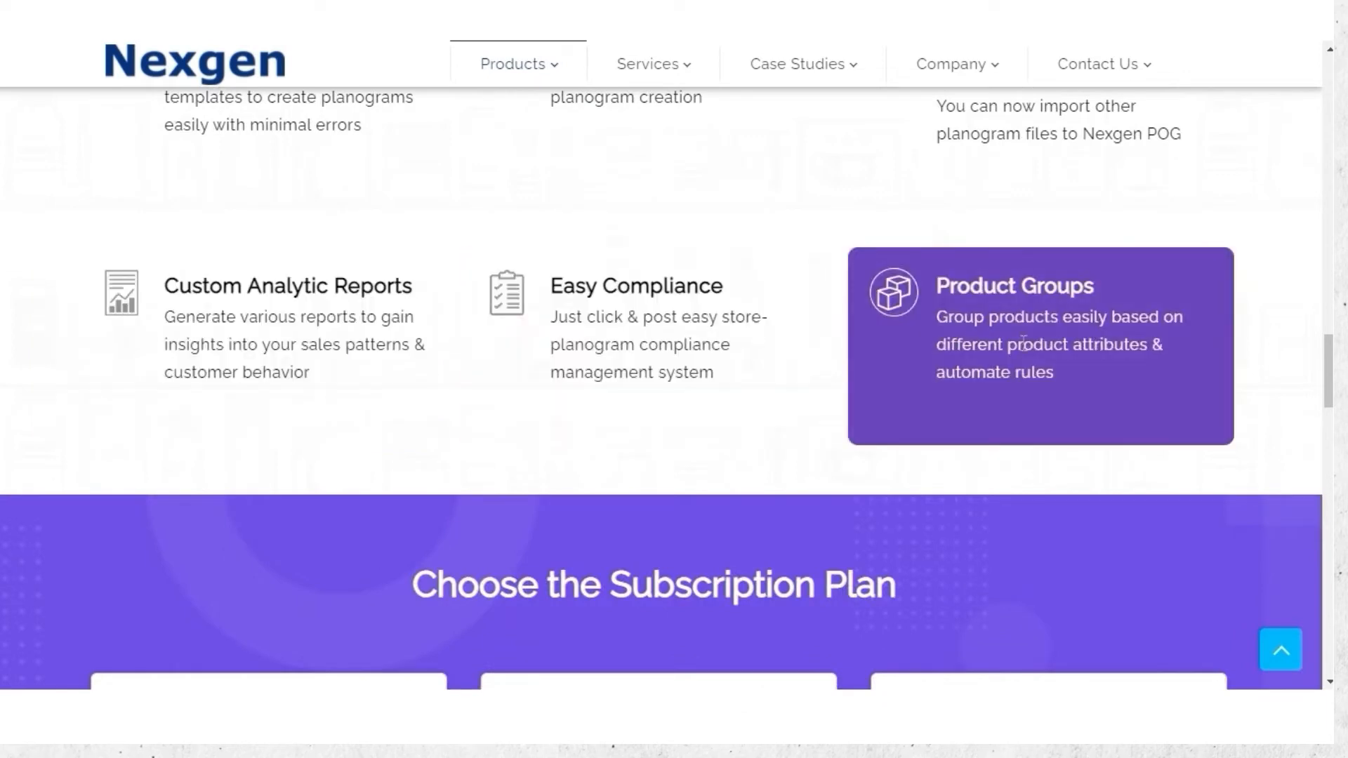
Scroll up to the Get Your FREE Trial form beside the 'Planogramming isn't a new concept!' banner.
{"action": "scroll", "coordinate": [1270, 330], "scroll_direction": "up", "scroll_amount": 15}
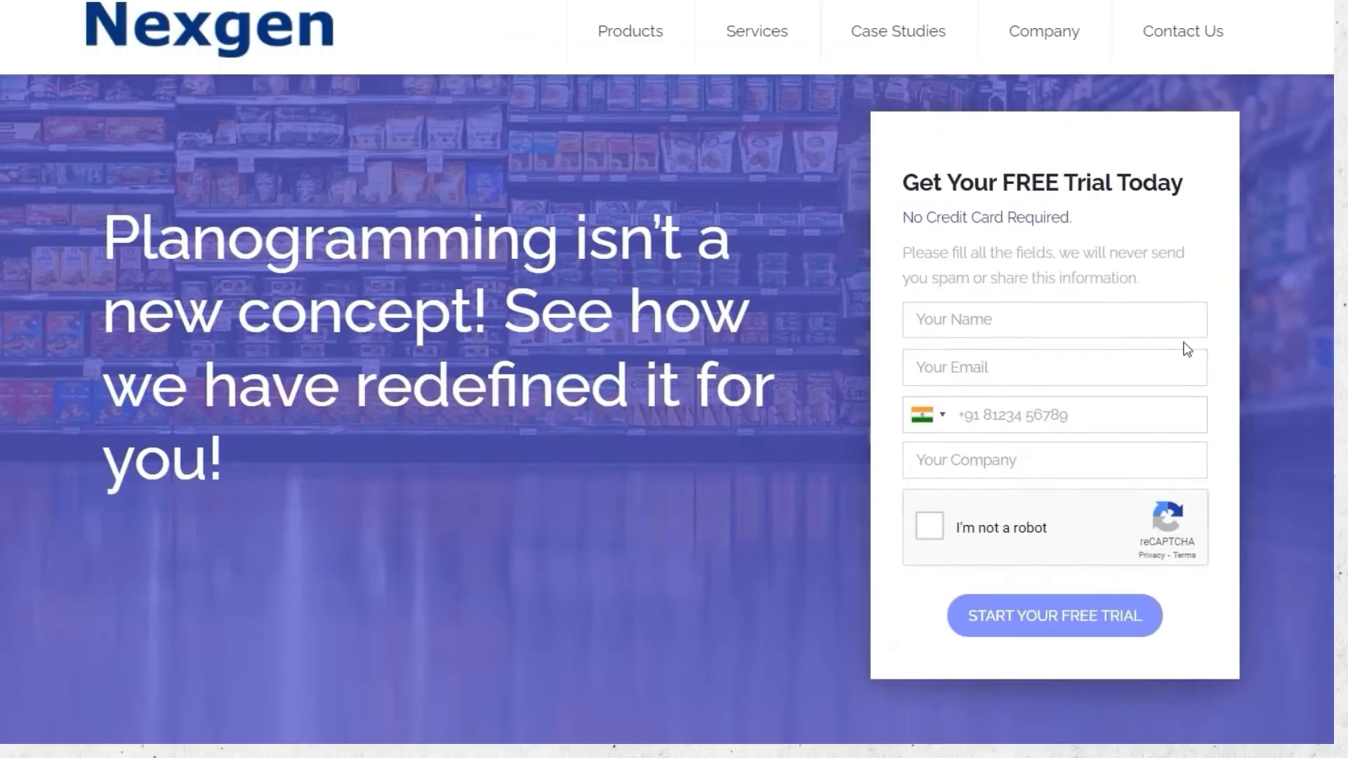
Step through the trial form's name, e-mail, phone and company fields.
{"action": "left_click", "coordinate": [995, 289]}
{"action": "left_click", "coordinate": [1007, 365]}
{"action": "left_click", "coordinate": [1010, 414]}
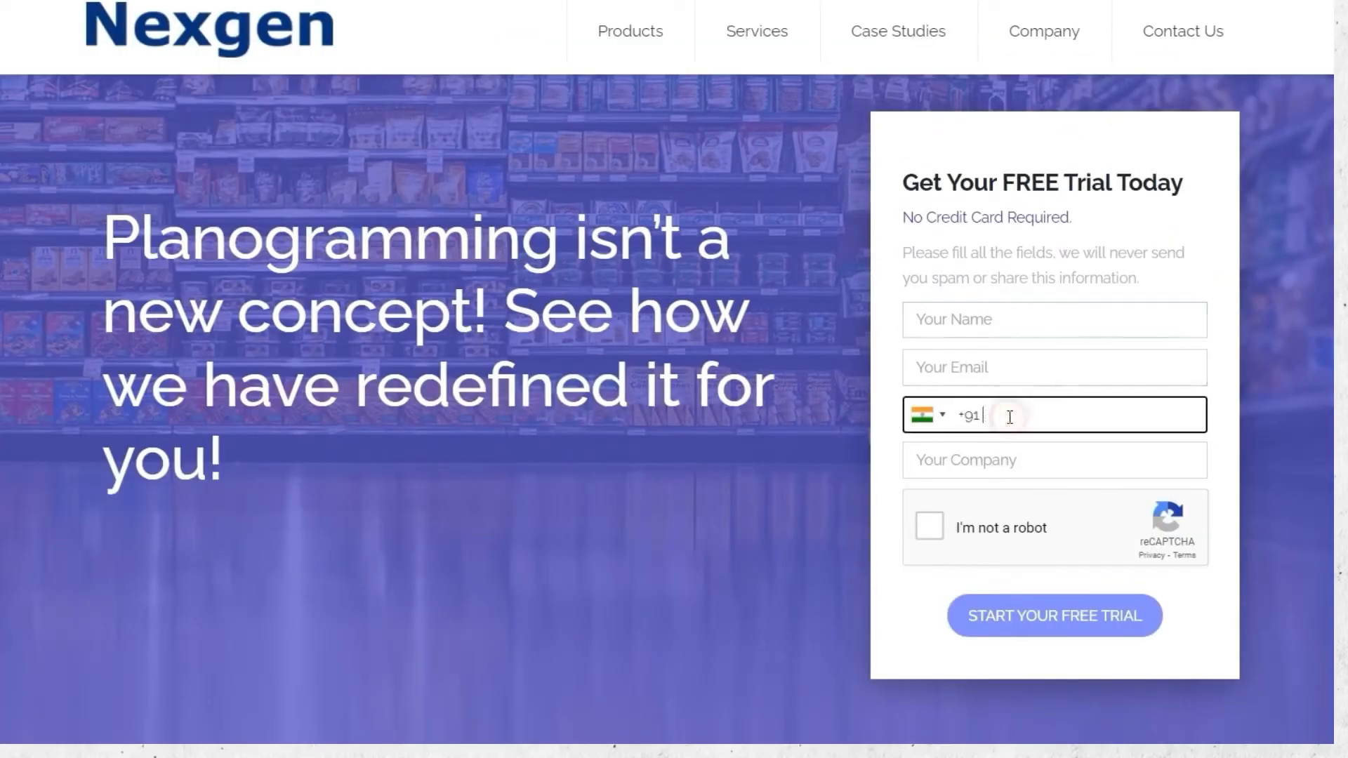
{"action": "left_click", "coordinate": [1005, 457]}
Log in to Nexgen POG with the account username and password.
{"action": "left_click", "coordinate": [690, 286]}
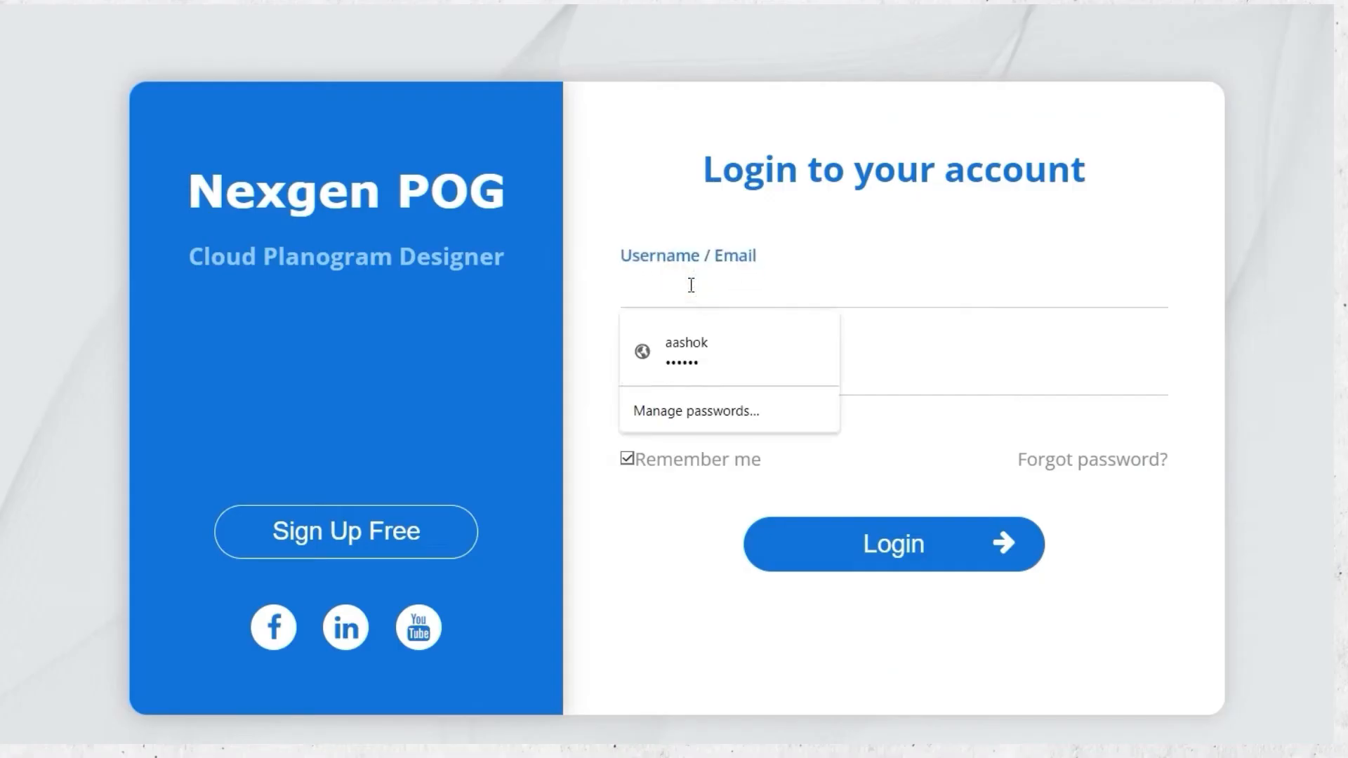
{"action": "type", "text": "aashok"}
{"action": "left_click", "coordinate": [913, 380]}
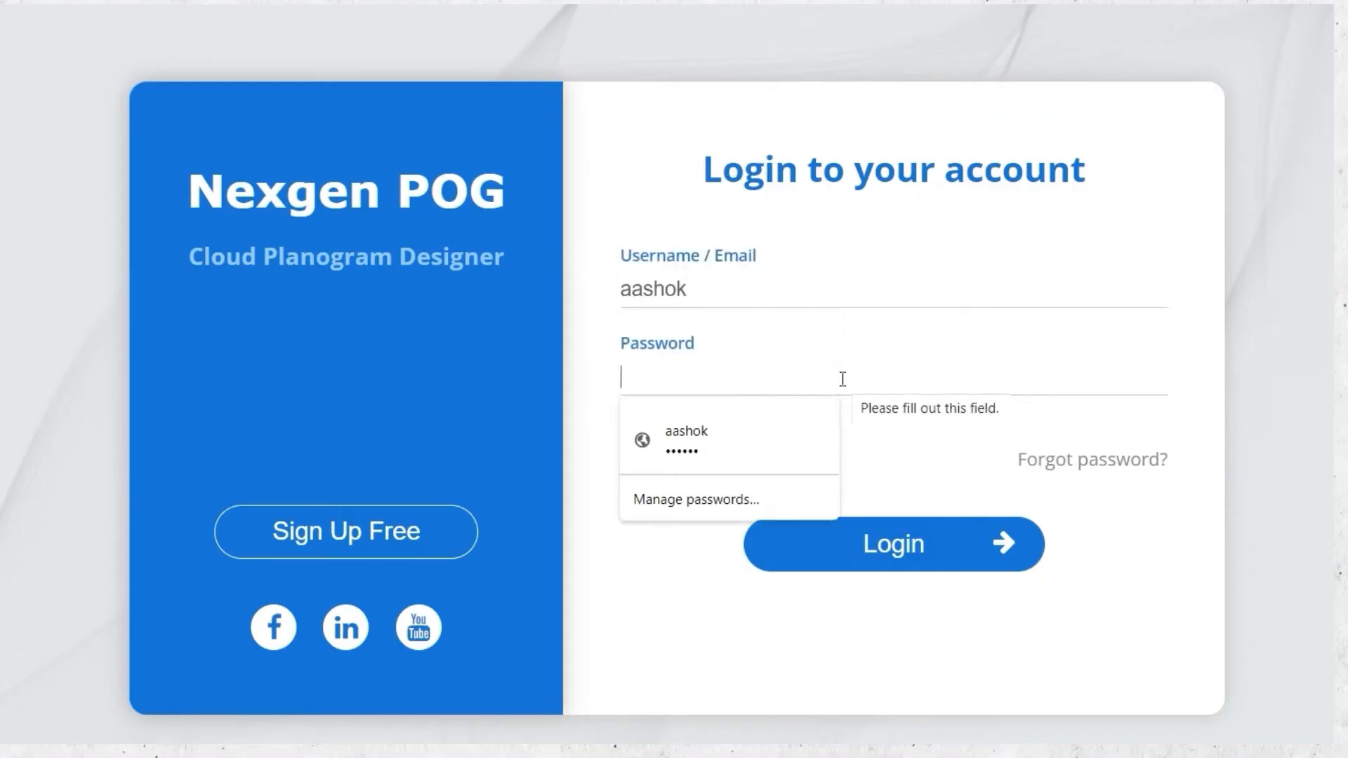
{"action": "type", "text": "******"}
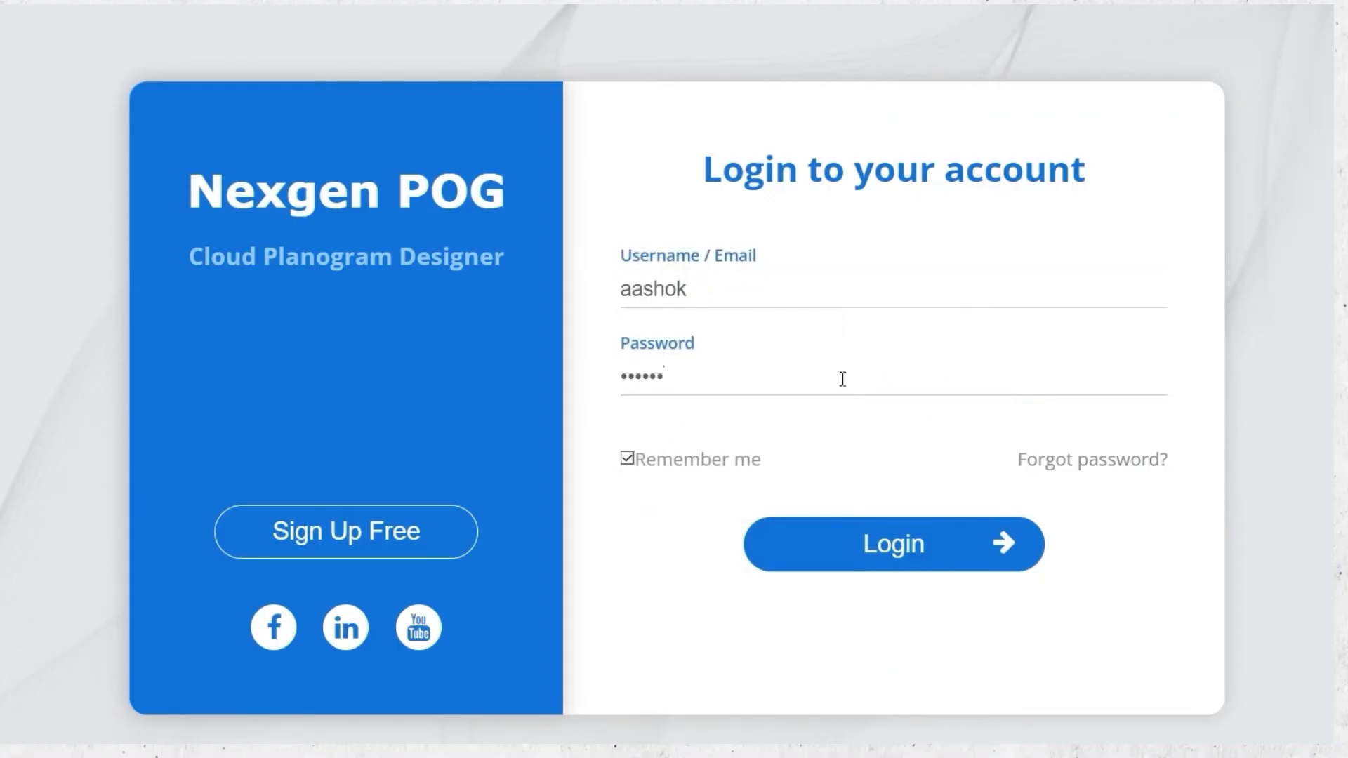
{"action": "left_click", "coordinate": [896, 541]}
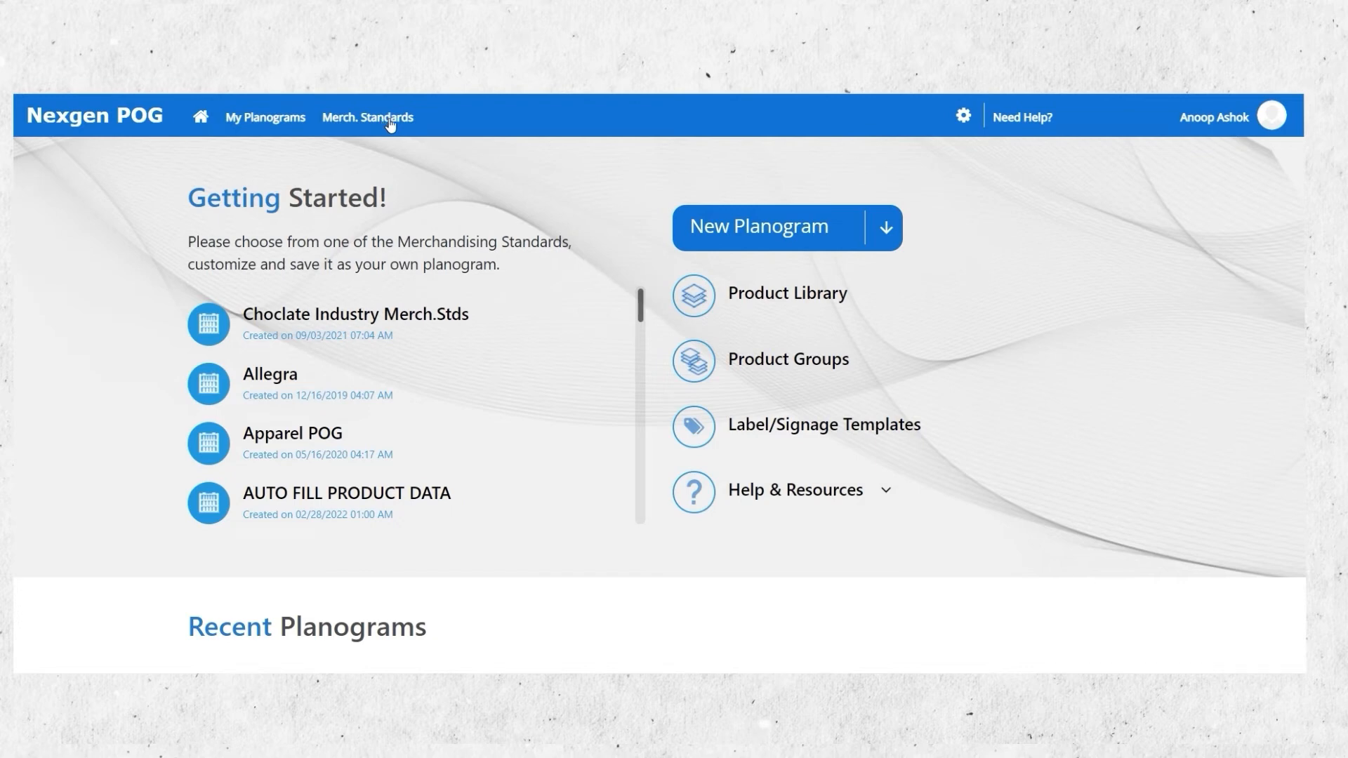
Open the Product Library from the gear settings menu.
{"action": "left_click", "coordinate": [962, 116]}
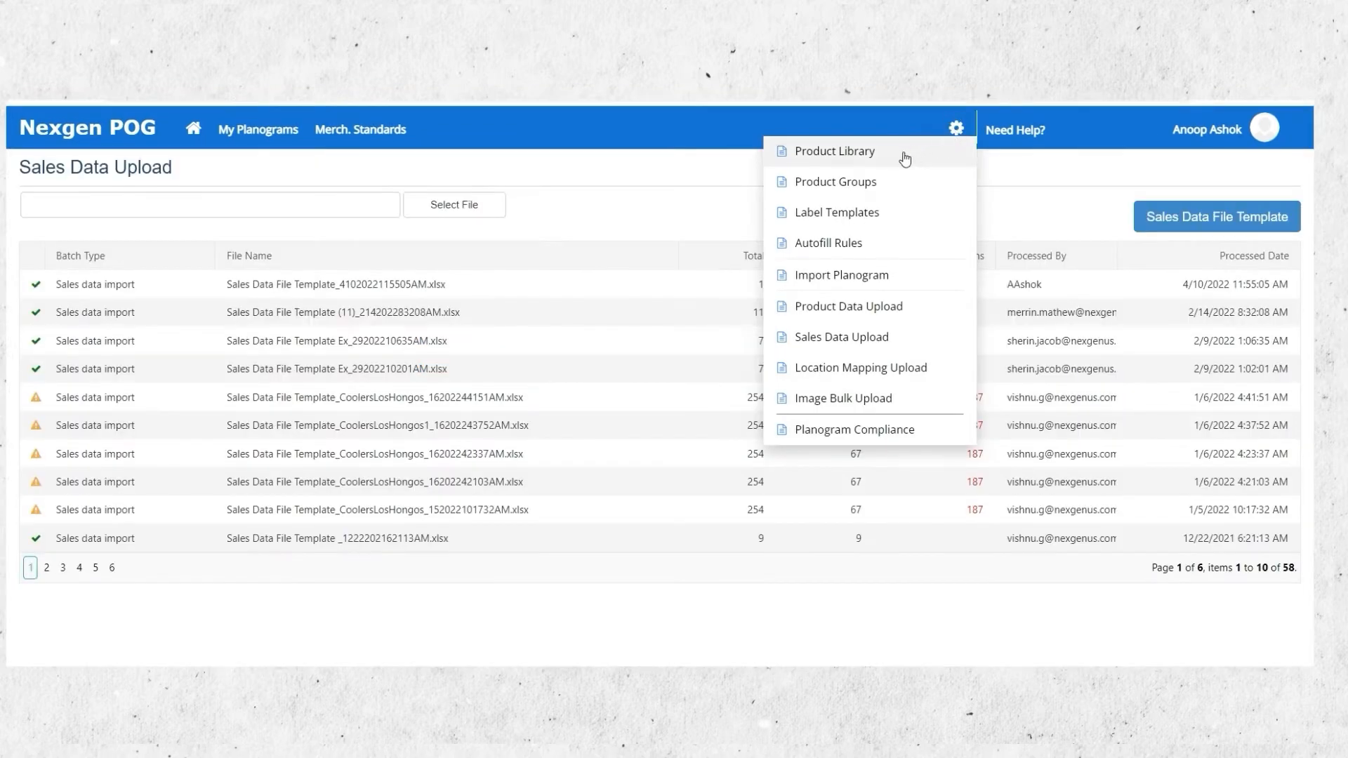
{"action": "left_click", "coordinate": [903, 147]}
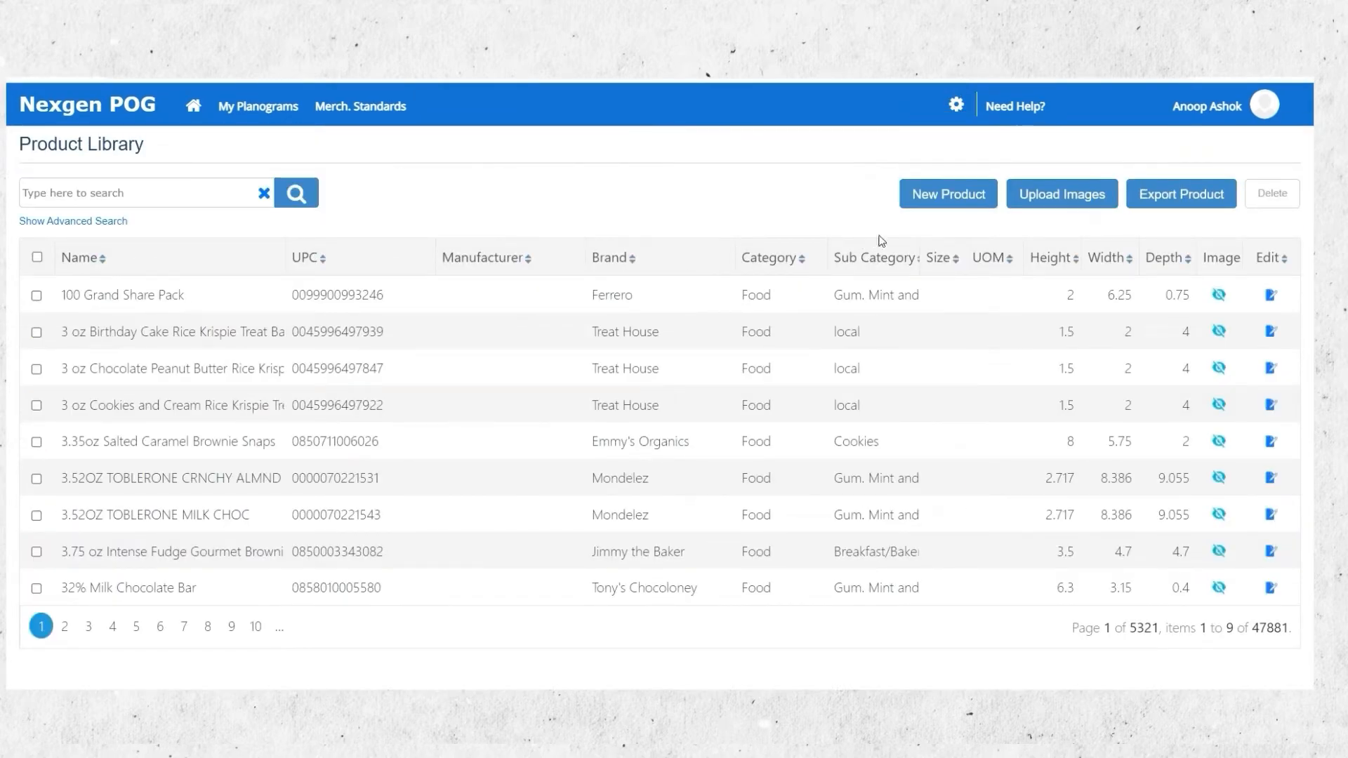
Start a New Product and review its UPC, manufacturer, height and width fields, then its Descriptions & Values and Financial & Inventory tabs.
{"action": "left_click", "coordinate": [925, 195]}
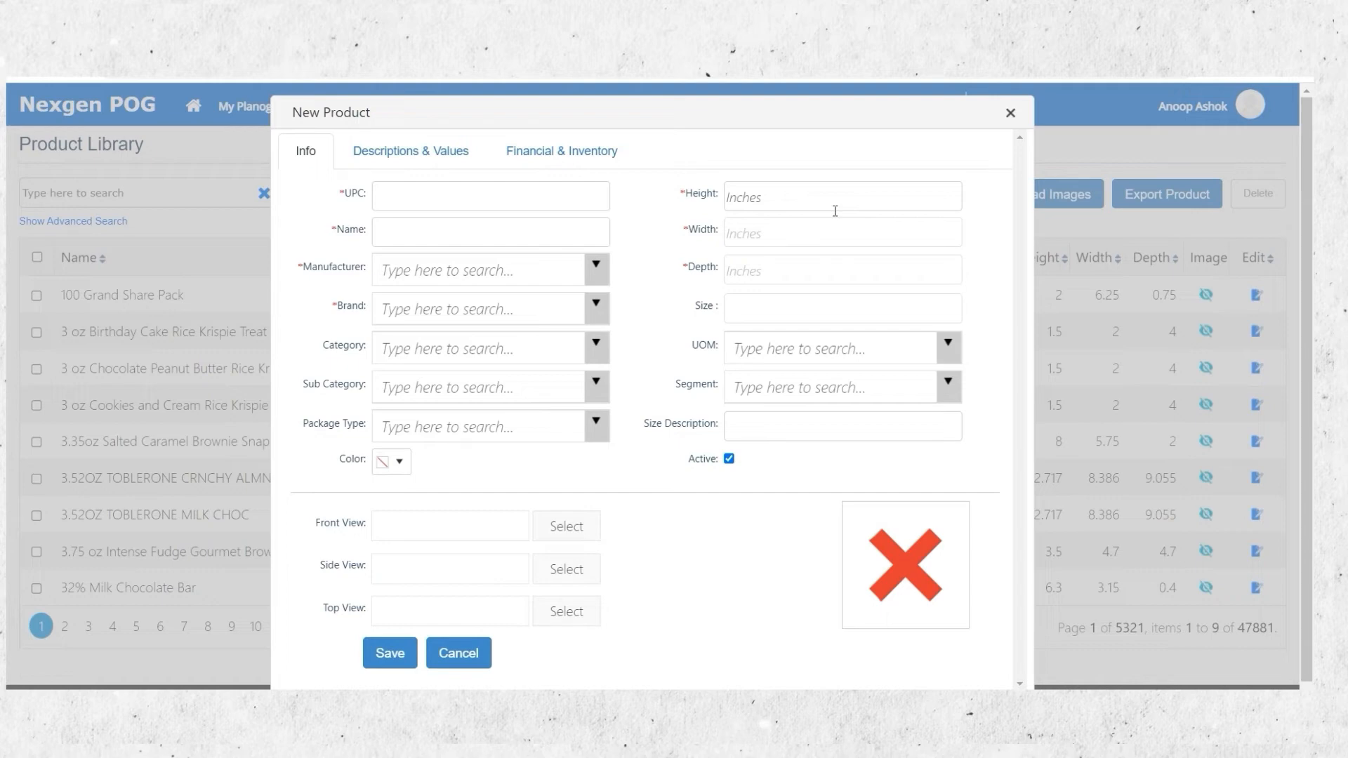
{"action": "left_click", "coordinate": [471, 195]}
{"action": "left_click", "coordinate": [422, 267]}
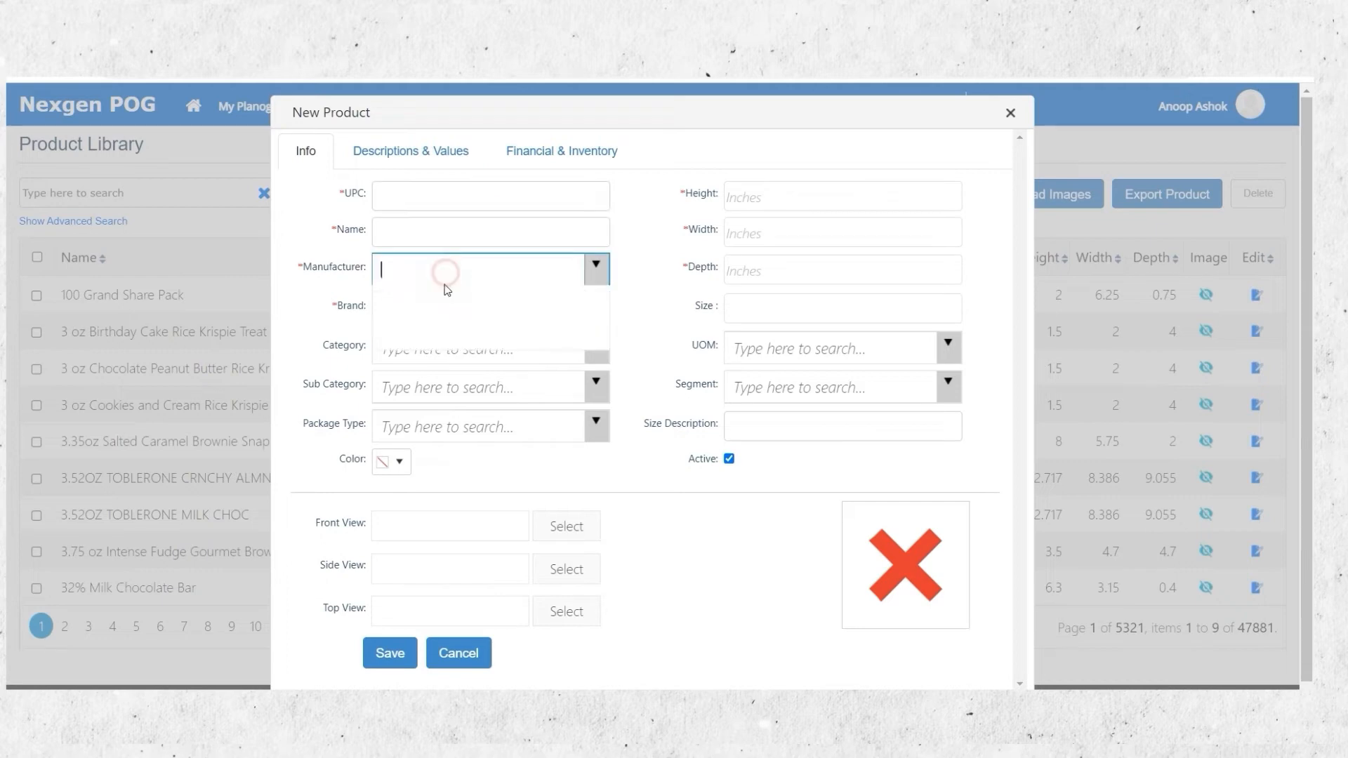
{"action": "left_click", "coordinate": [783, 203]}
{"action": "left_click", "coordinate": [770, 227]}
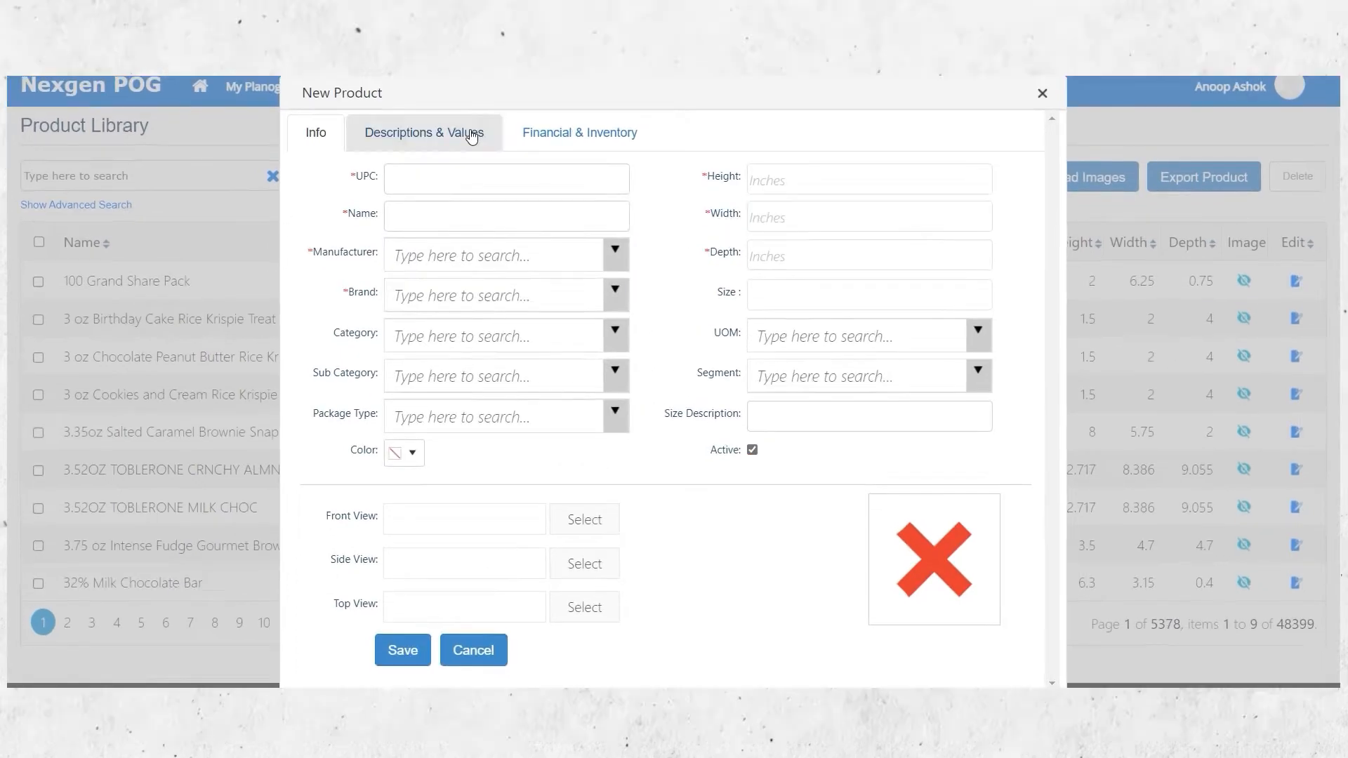
{"action": "left_click", "coordinate": [456, 150]}
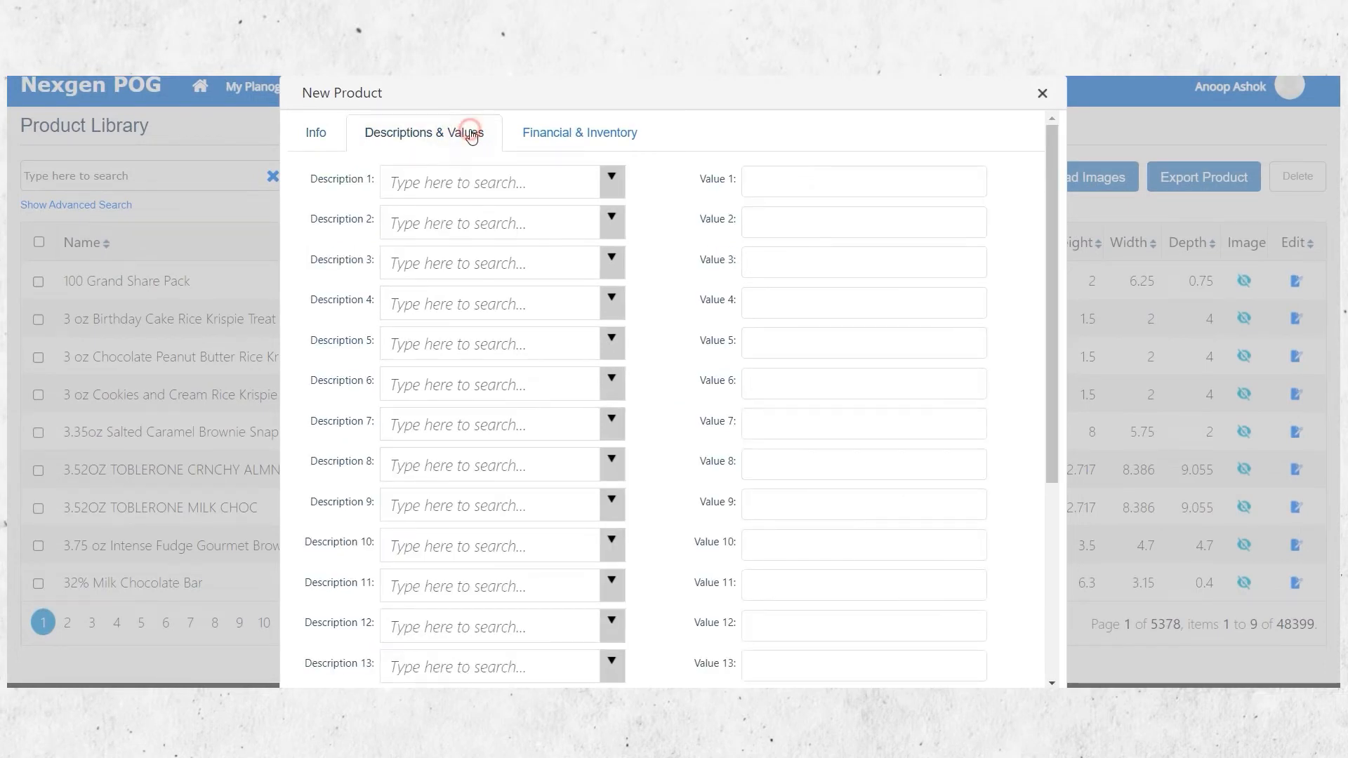
{"action": "left_click", "coordinate": [552, 130]}
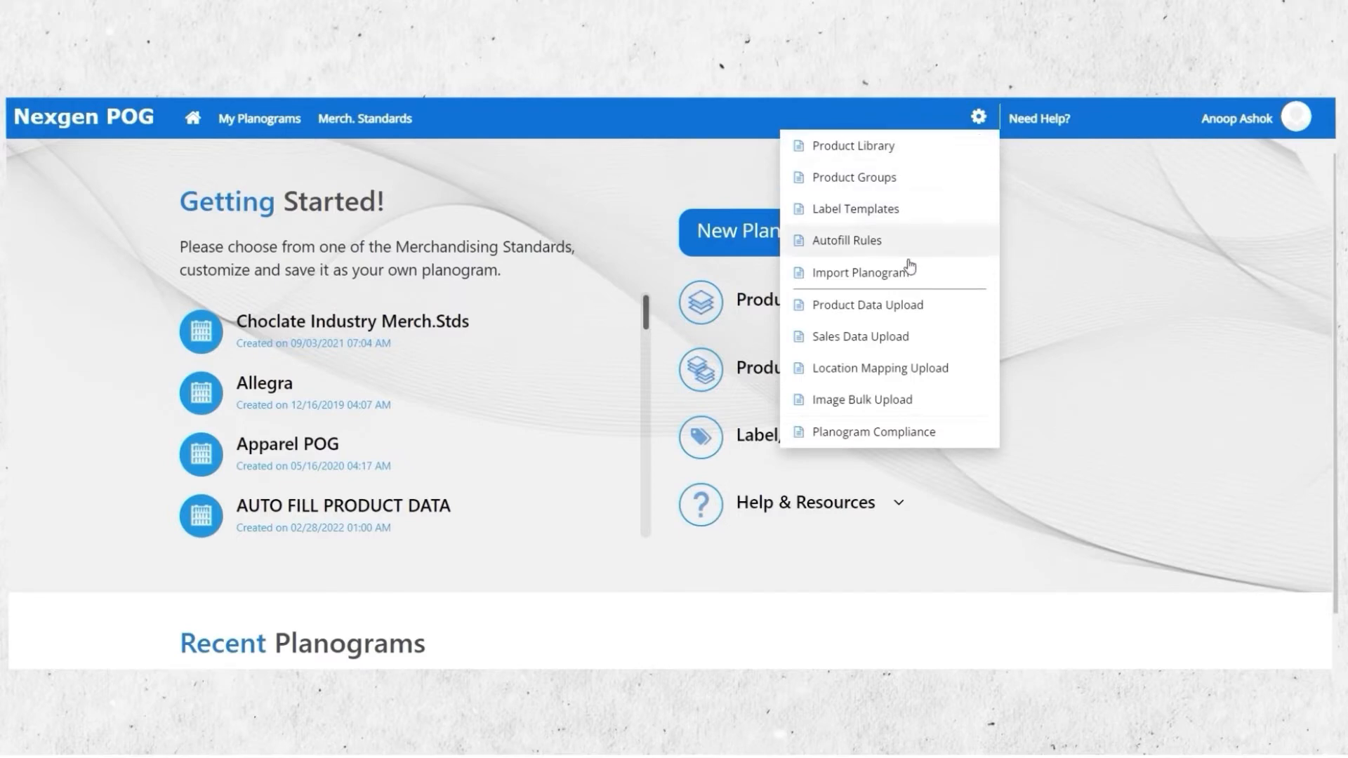
Go to Product Data Upload and download the Product File Template.
{"action": "left_click", "coordinate": [889, 309]}
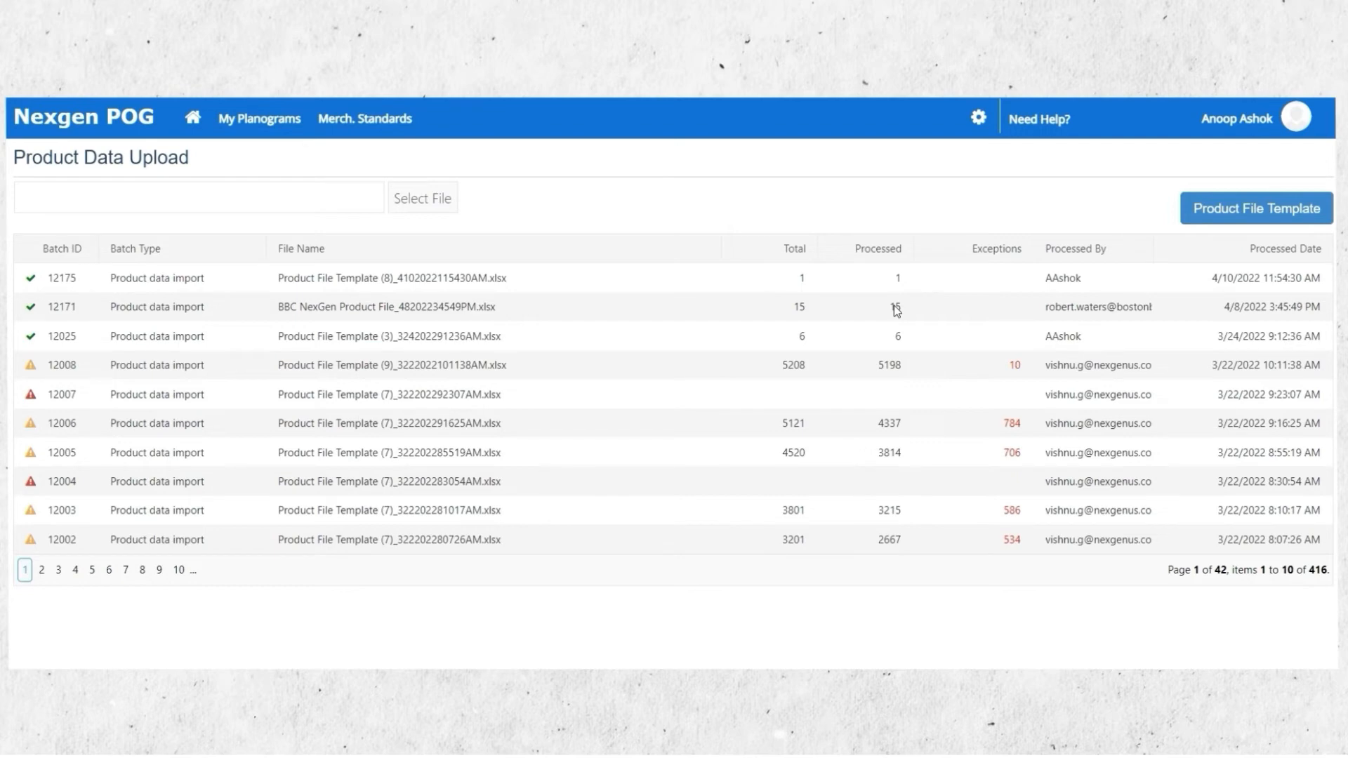
{"action": "left_click", "coordinate": [1231, 219]}
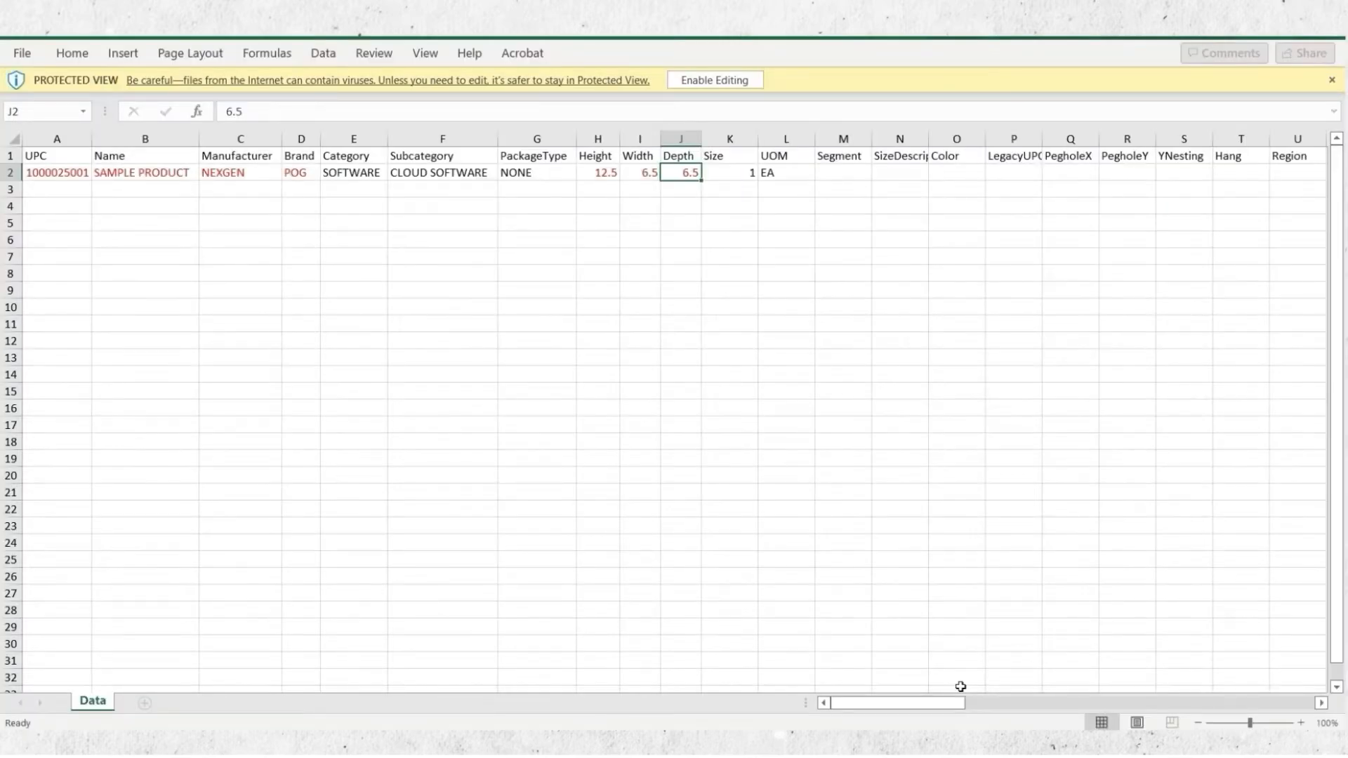
Inspect the SAMPLE PRODUCT row's UPC, name, manufacturer, brand, height, width and depth cells.
{"action": "left_click", "coordinate": [60, 175]}
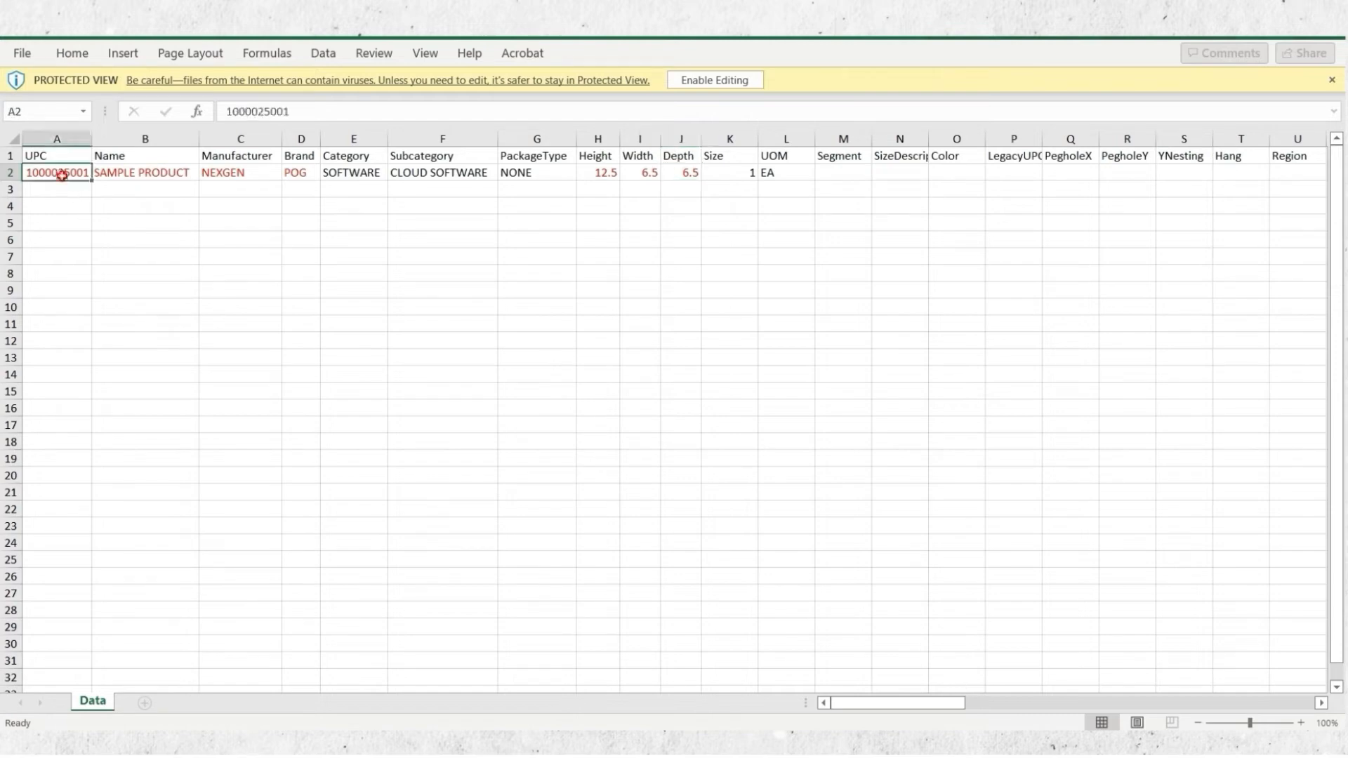
{"action": "left_click", "coordinate": [116, 174]}
{"action": "left_click", "coordinate": [210, 175]}
{"action": "left_click", "coordinate": [295, 173]}
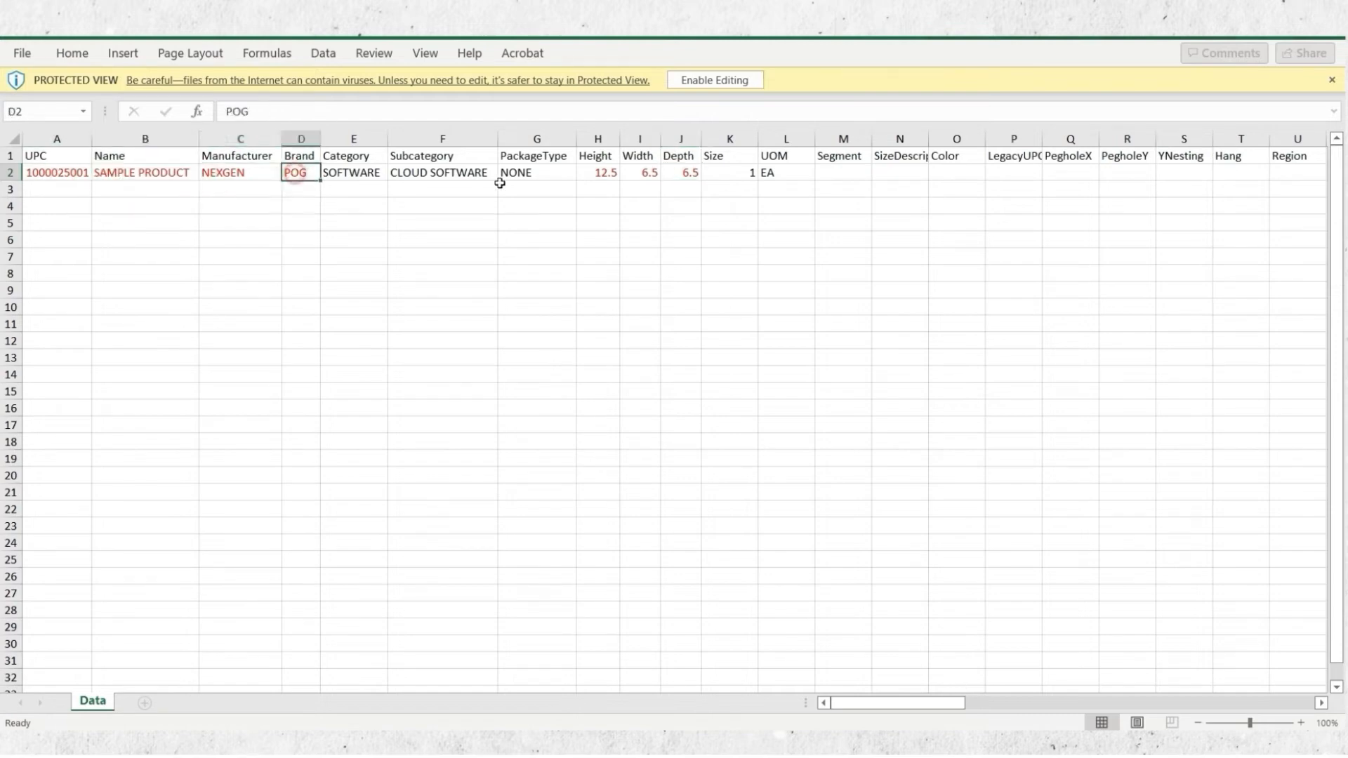
{"action": "left_click", "coordinate": [611, 173]}
{"action": "left_click", "coordinate": [641, 173]}
{"action": "left_click", "coordinate": [680, 171]}
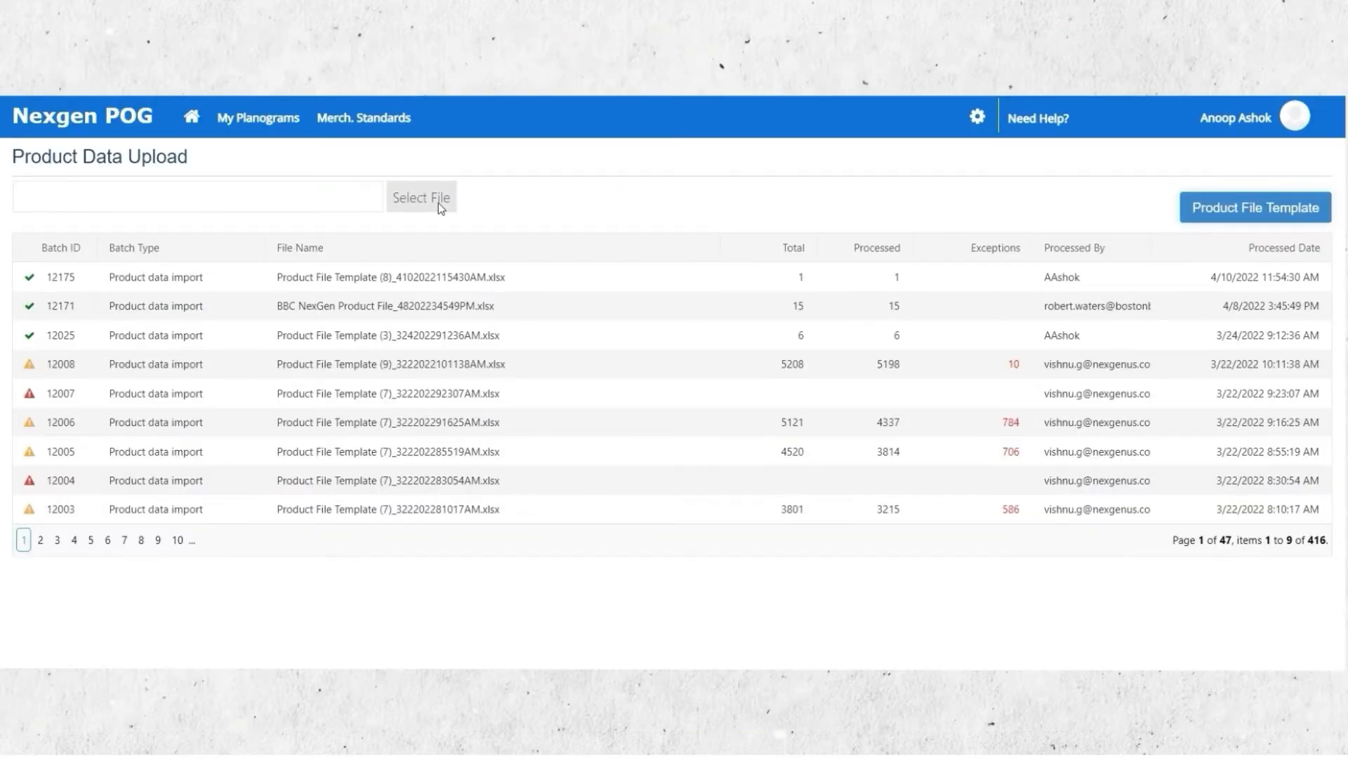
Upload the Product File Template as a product data import, then go to Product Groups.
{"action": "left_click", "coordinate": [438, 203]}
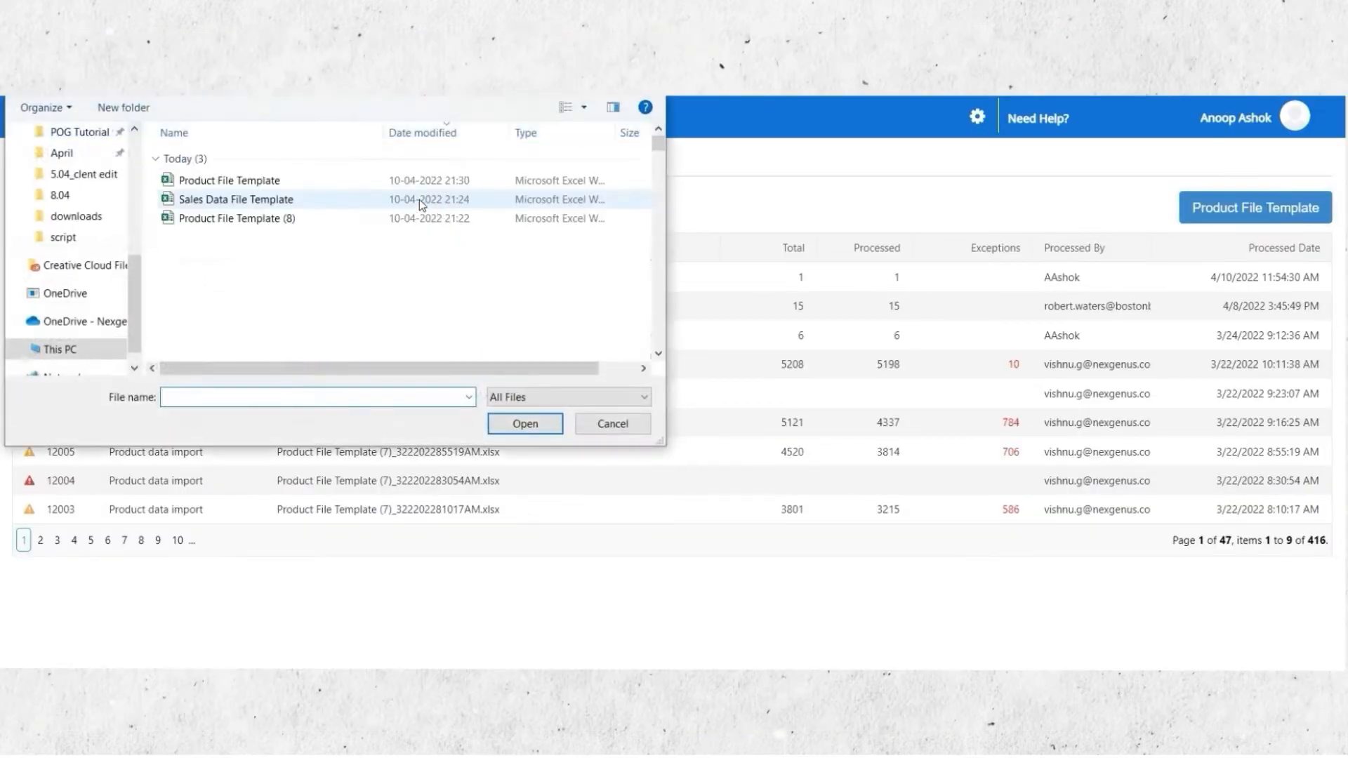
{"action": "left_click", "coordinate": [282, 184]}
{"action": "left_click", "coordinate": [523, 423]}
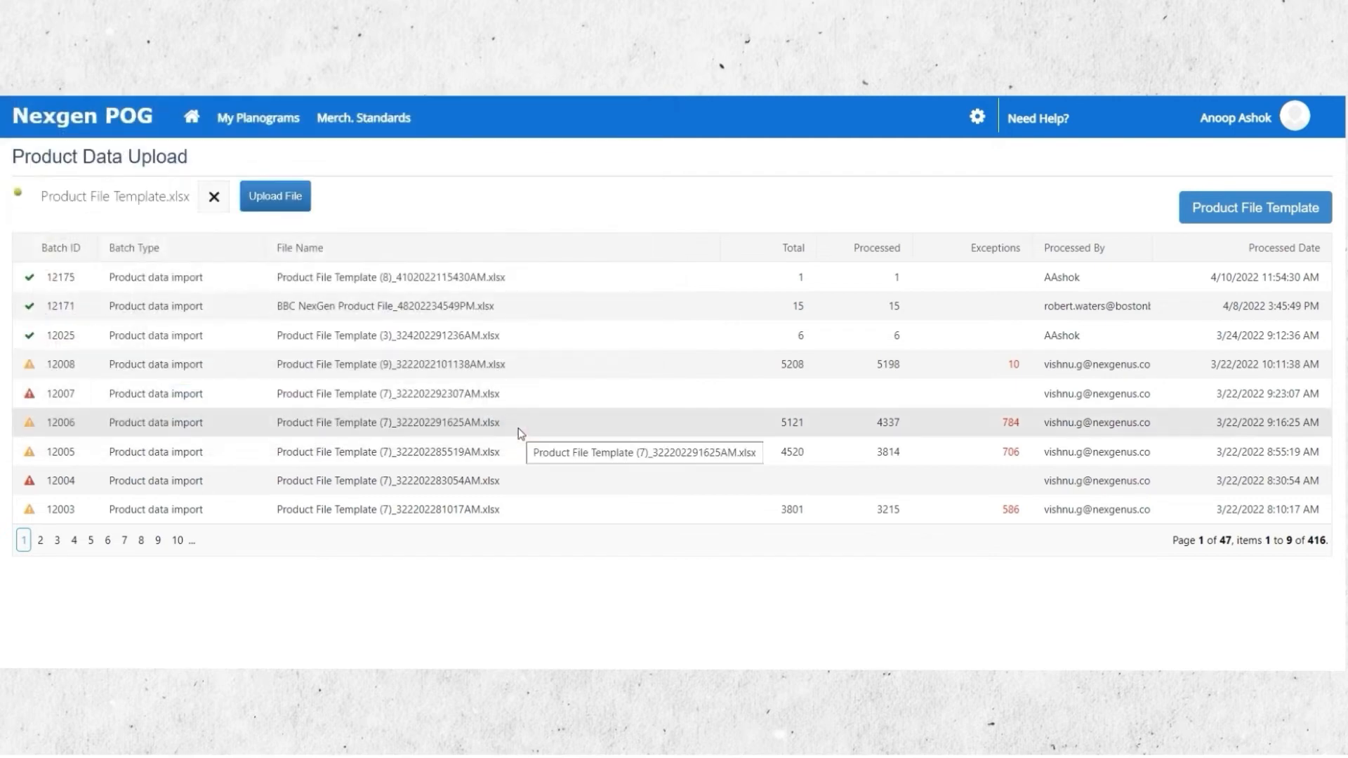
{"action": "left_click", "coordinate": [254, 204]}
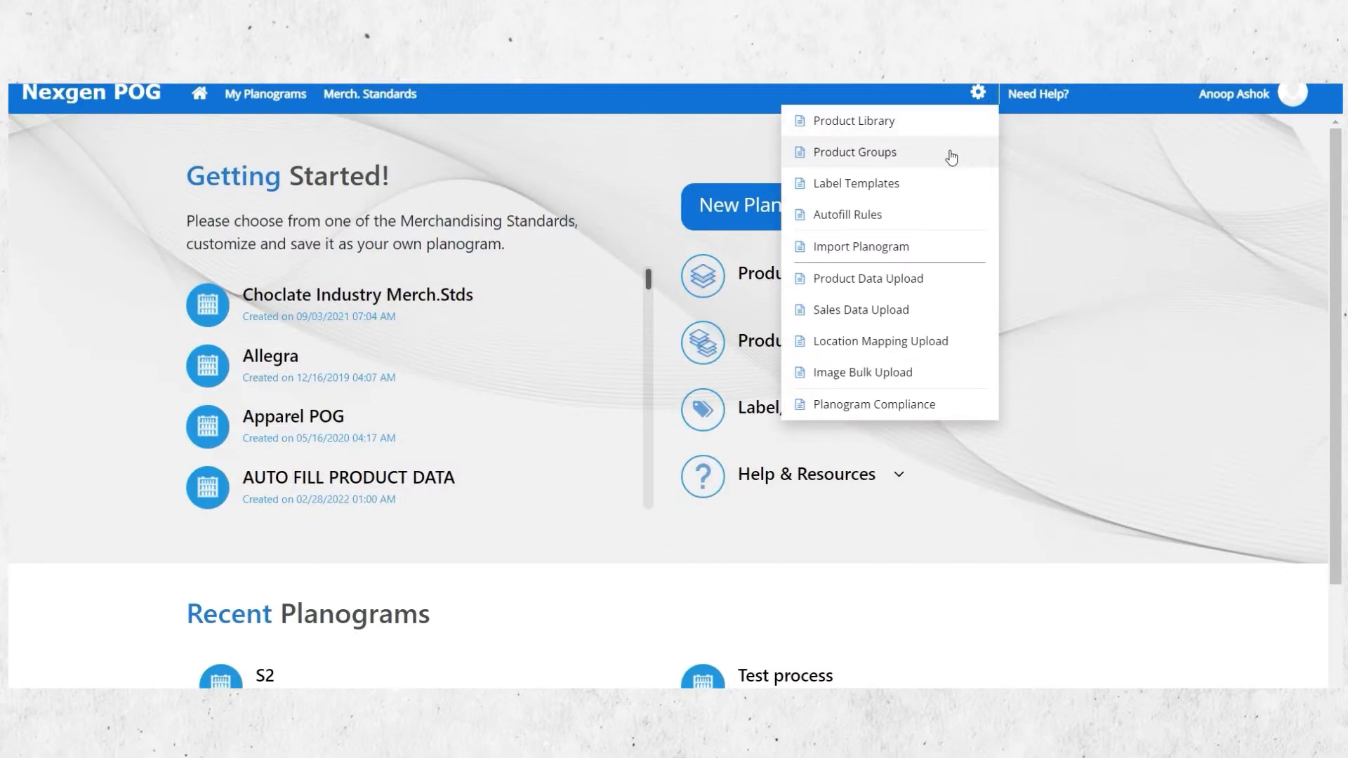
{"action": "left_click", "coordinate": [951, 158]}
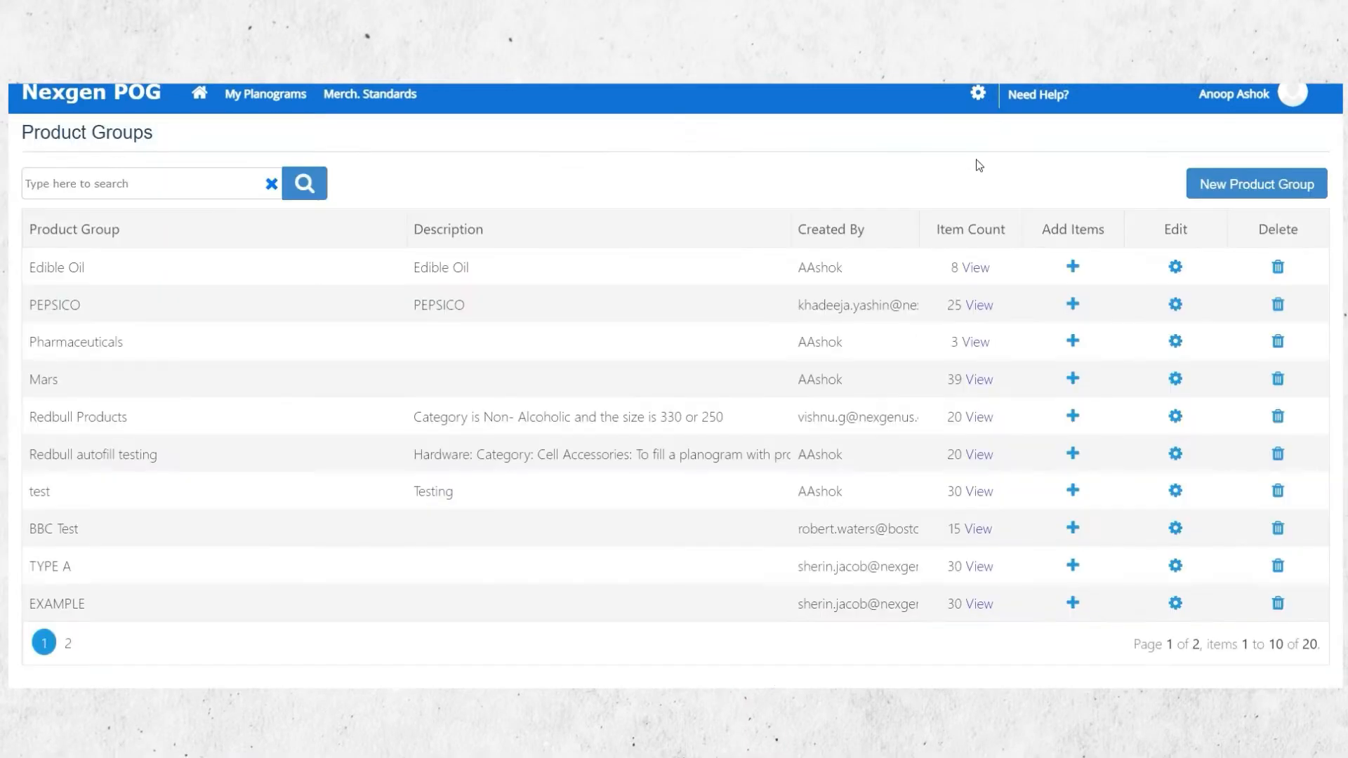
{"action": "left_click", "coordinate": [1267, 185]}
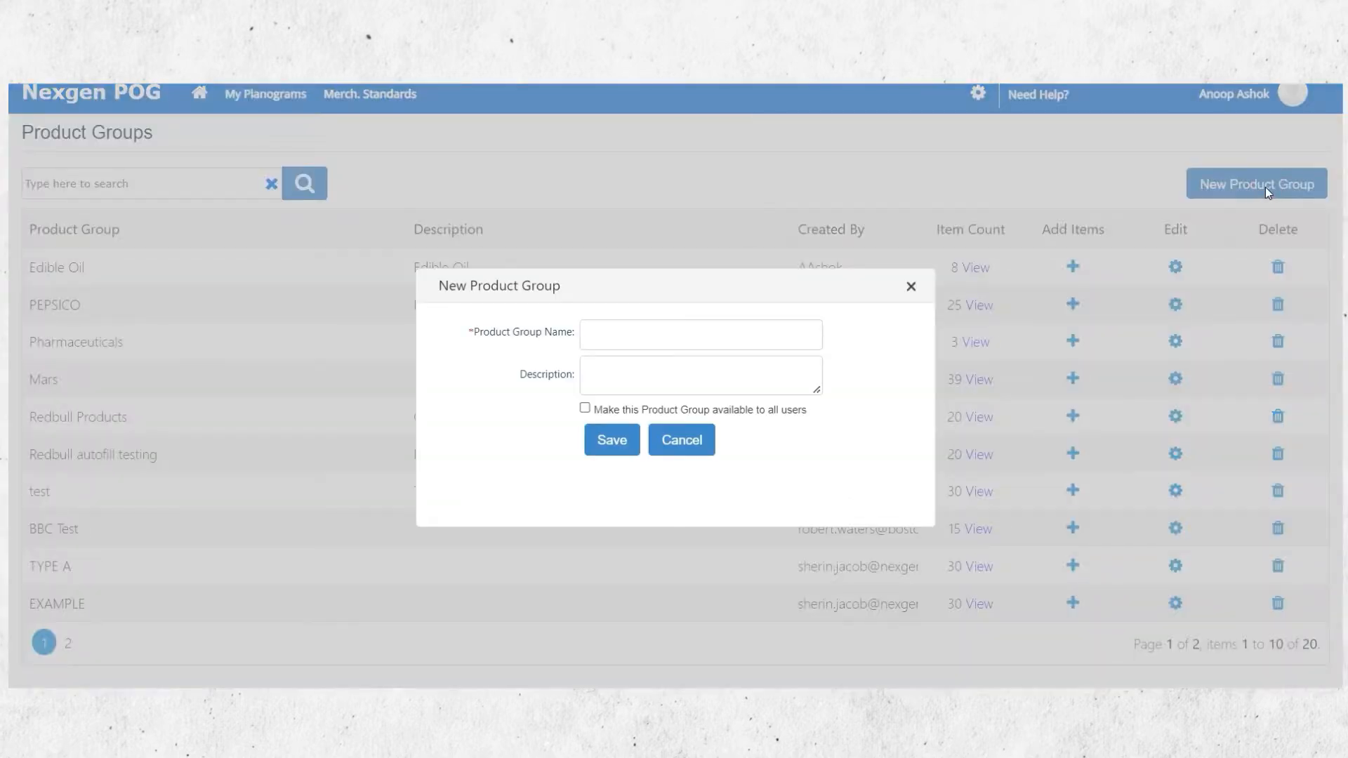
{"action": "left_click", "coordinate": [667, 332]}
{"action": "left_click", "coordinate": [670, 372]}
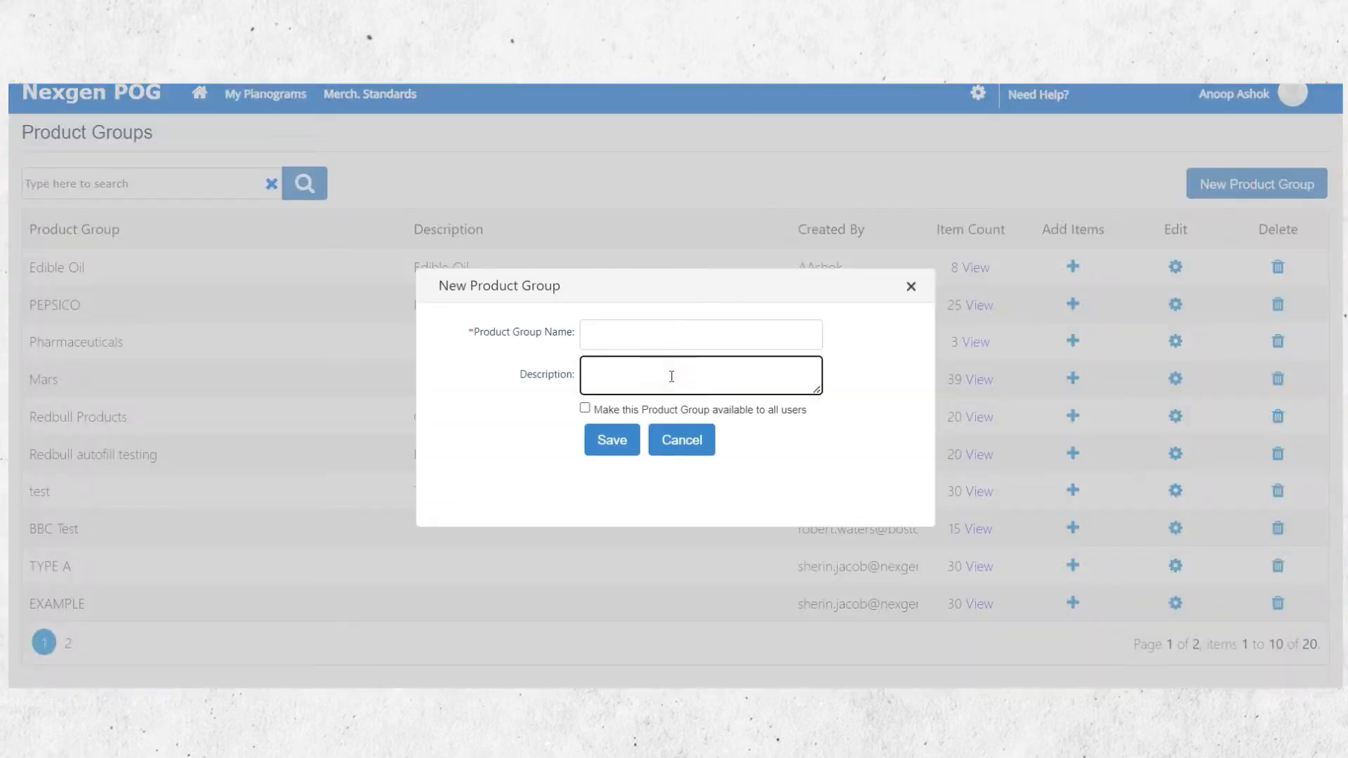
{"action": "left_click", "coordinate": [624, 441]}
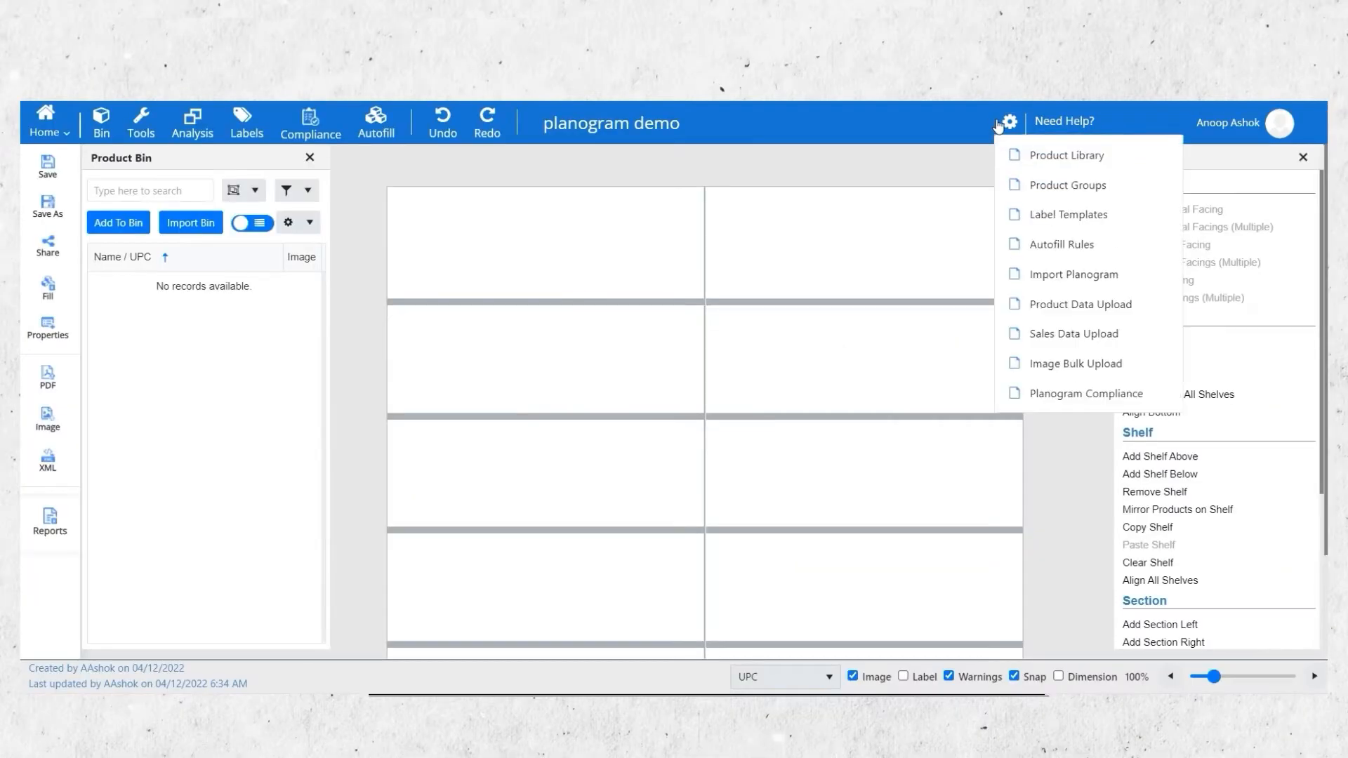
Create and save a new autofill rule on the Autofill Rules page.
{"action": "left_click", "coordinate": [1043, 238]}
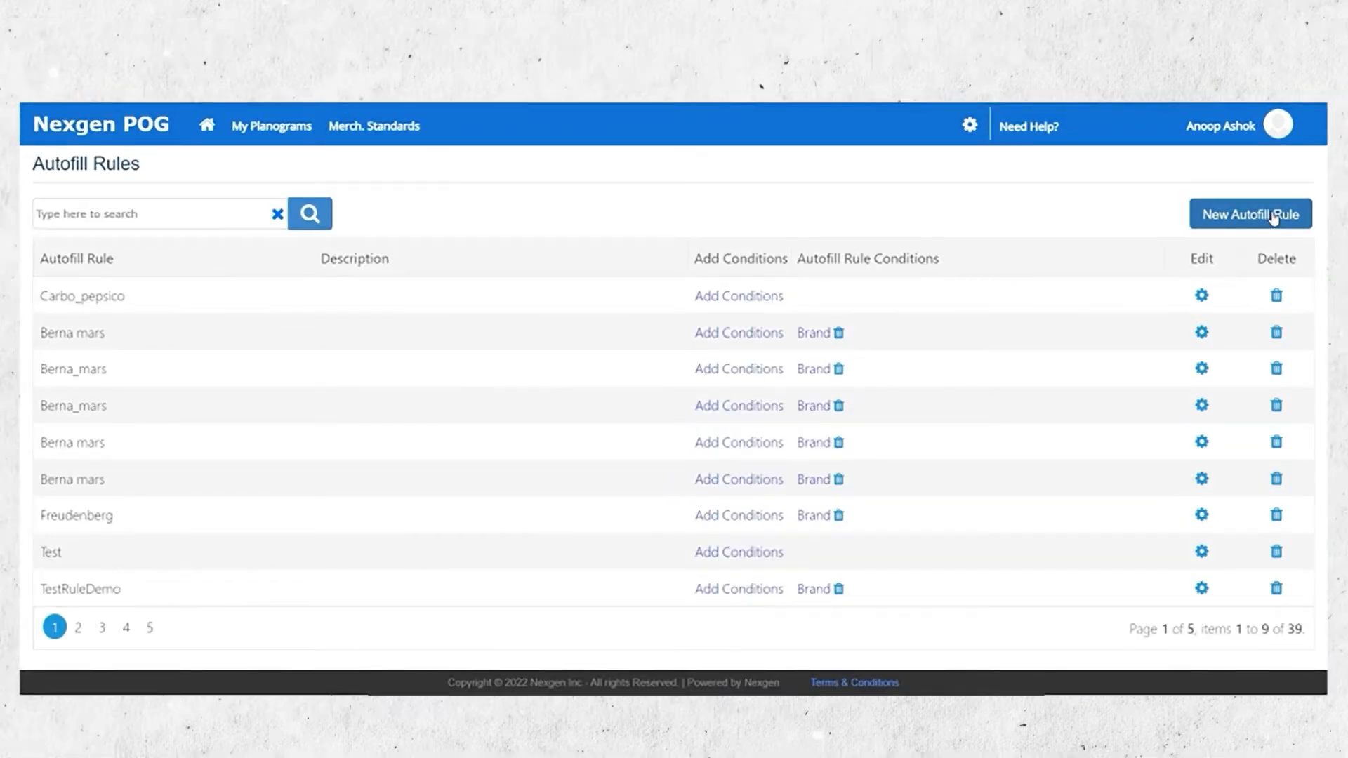
{"action": "left_click", "coordinate": [1274, 216]}
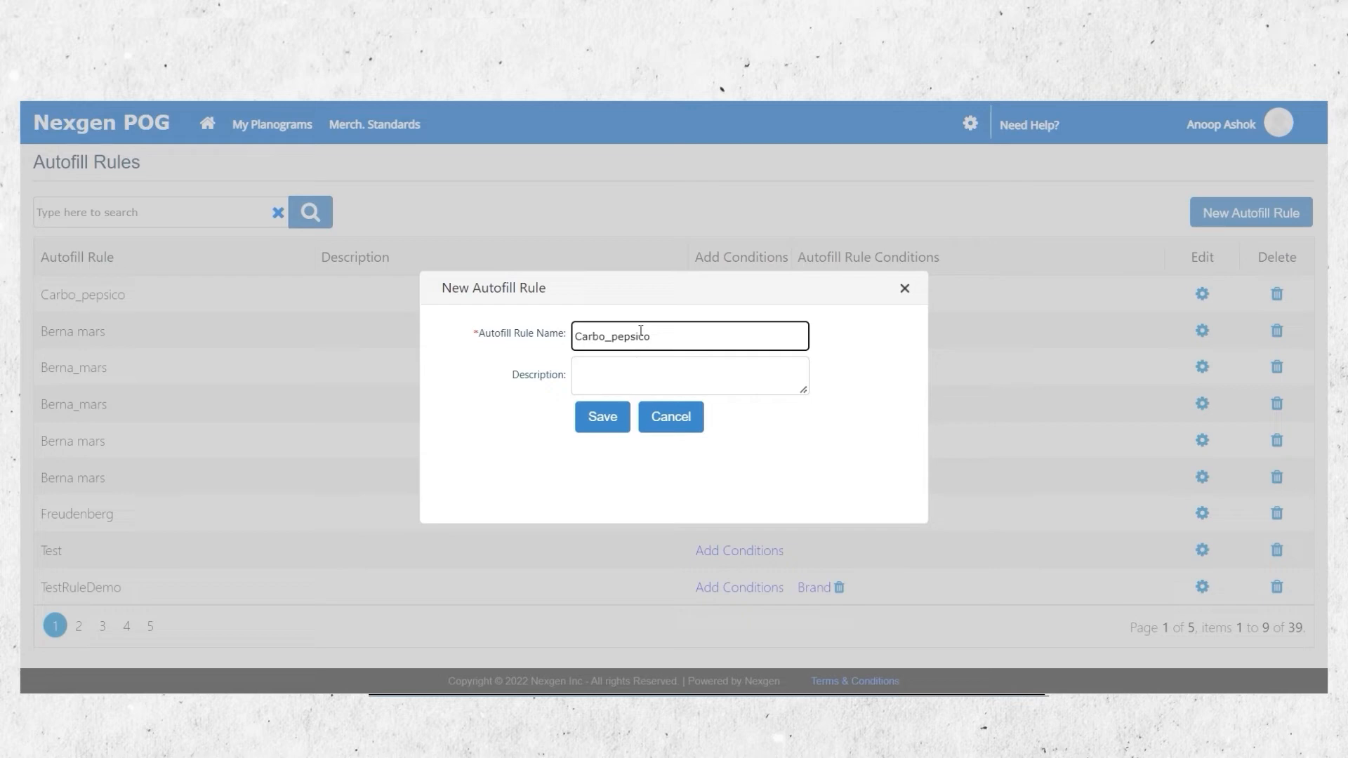
{"action": "left_click", "coordinate": [607, 416]}
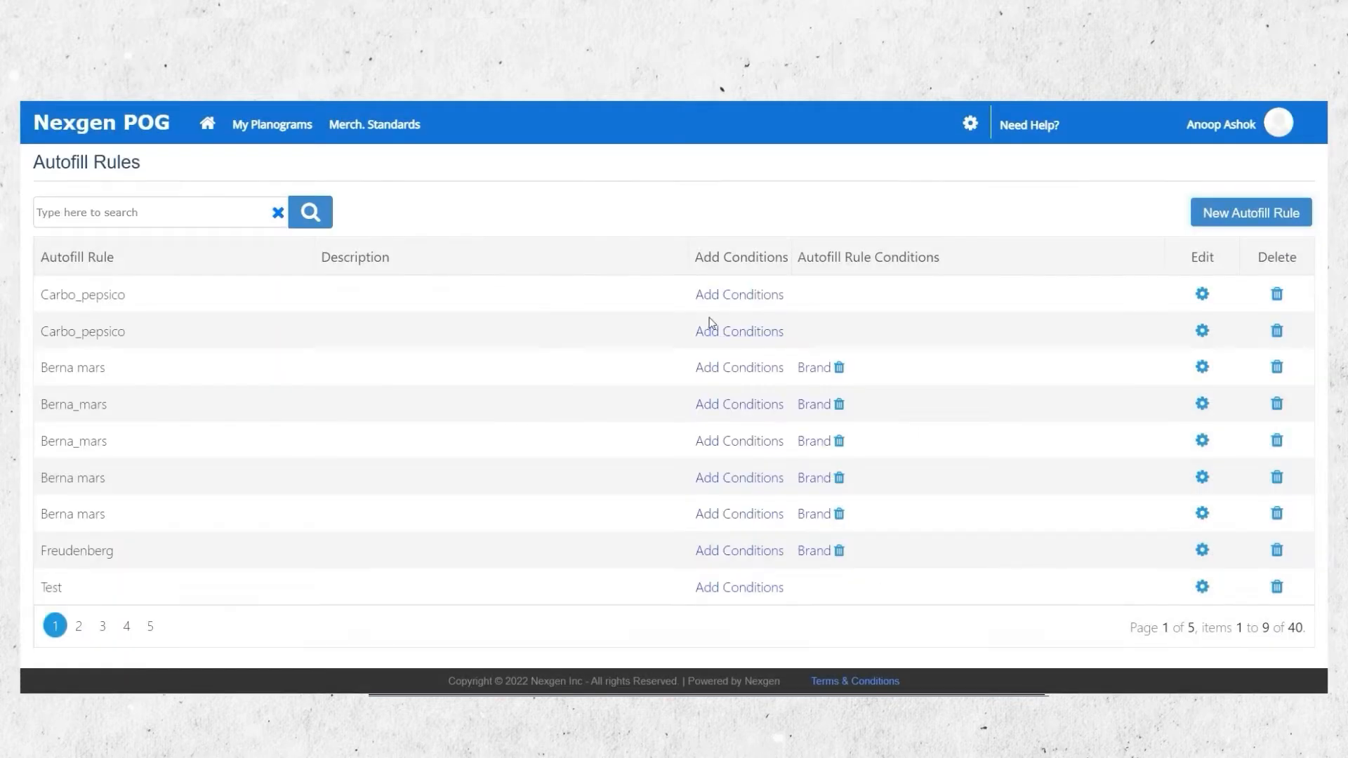
Add a Brand condition set to PEPSI, found by searching 'Peps', to the rule.
{"action": "left_click", "coordinate": [713, 296]}
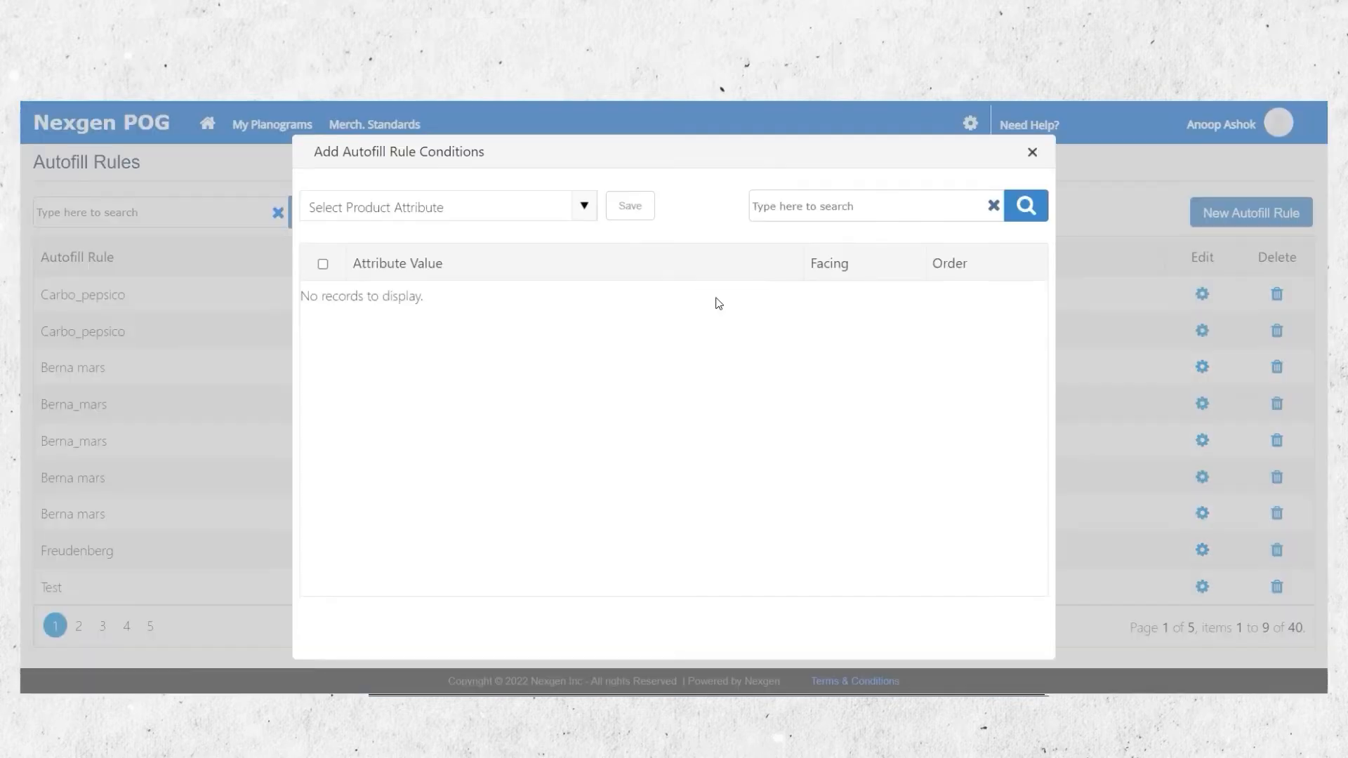
{"action": "left_click", "coordinate": [584, 209]}
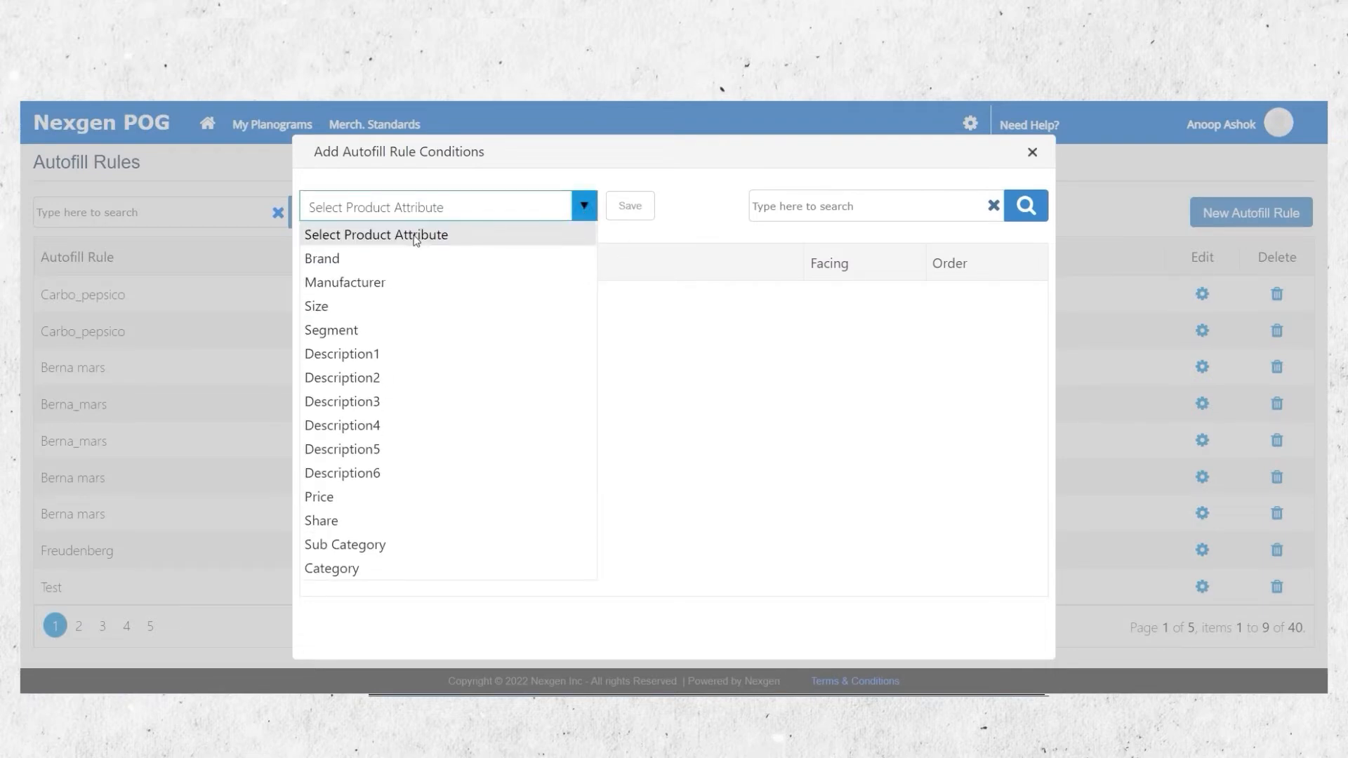
{"action": "left_click", "coordinate": [374, 259]}
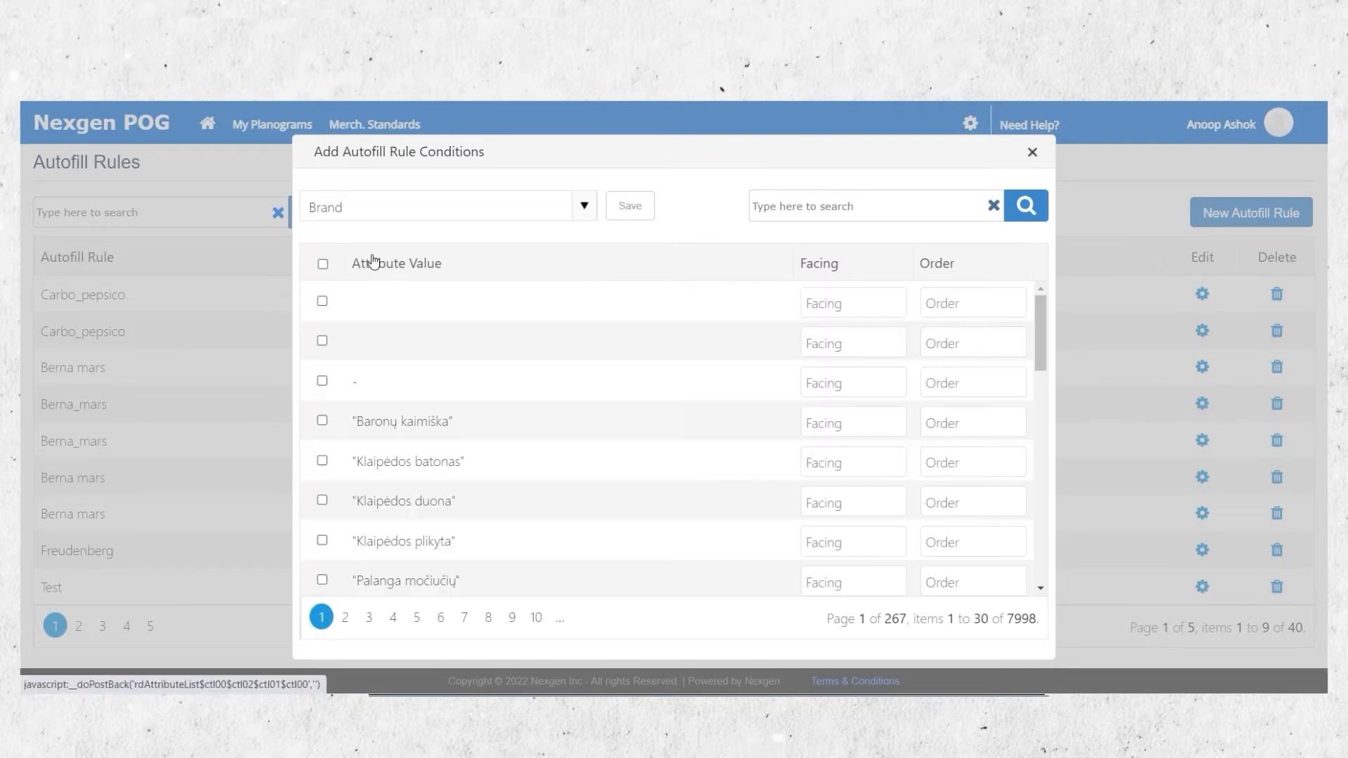
{"action": "left_click", "coordinate": [779, 214]}
{"action": "type", "text": "Pepsi"}
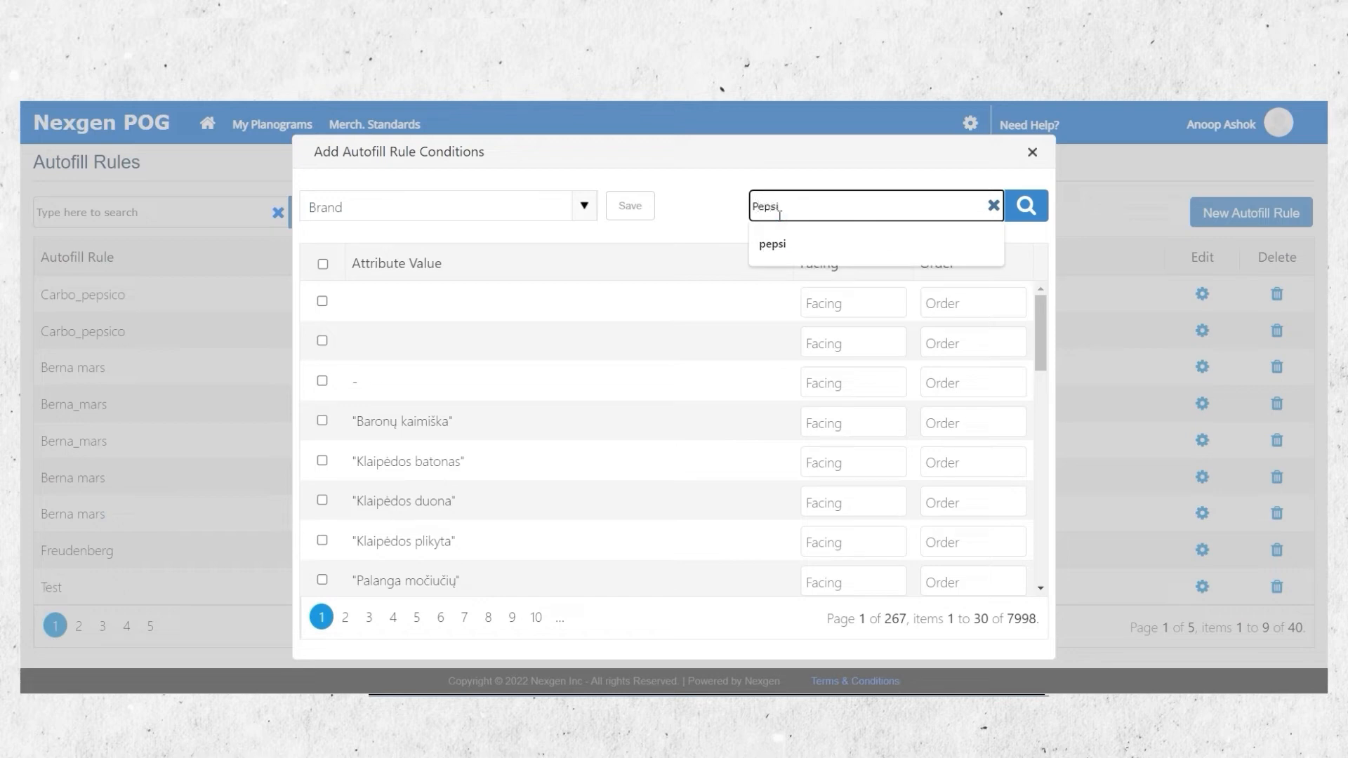
{"action": "left_click", "coordinate": [1032, 207]}
{"action": "left_click", "coordinate": [323, 302]}
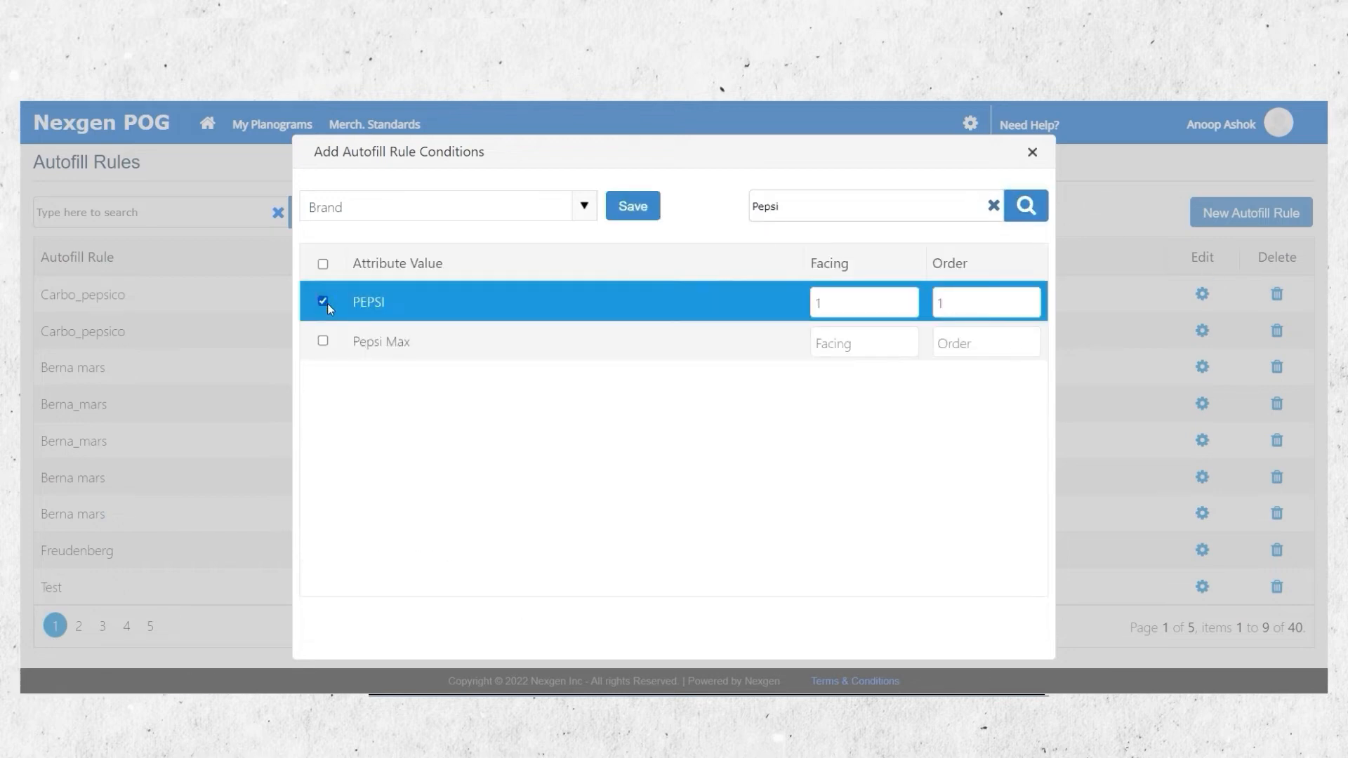
{"action": "left_click", "coordinate": [645, 210]}
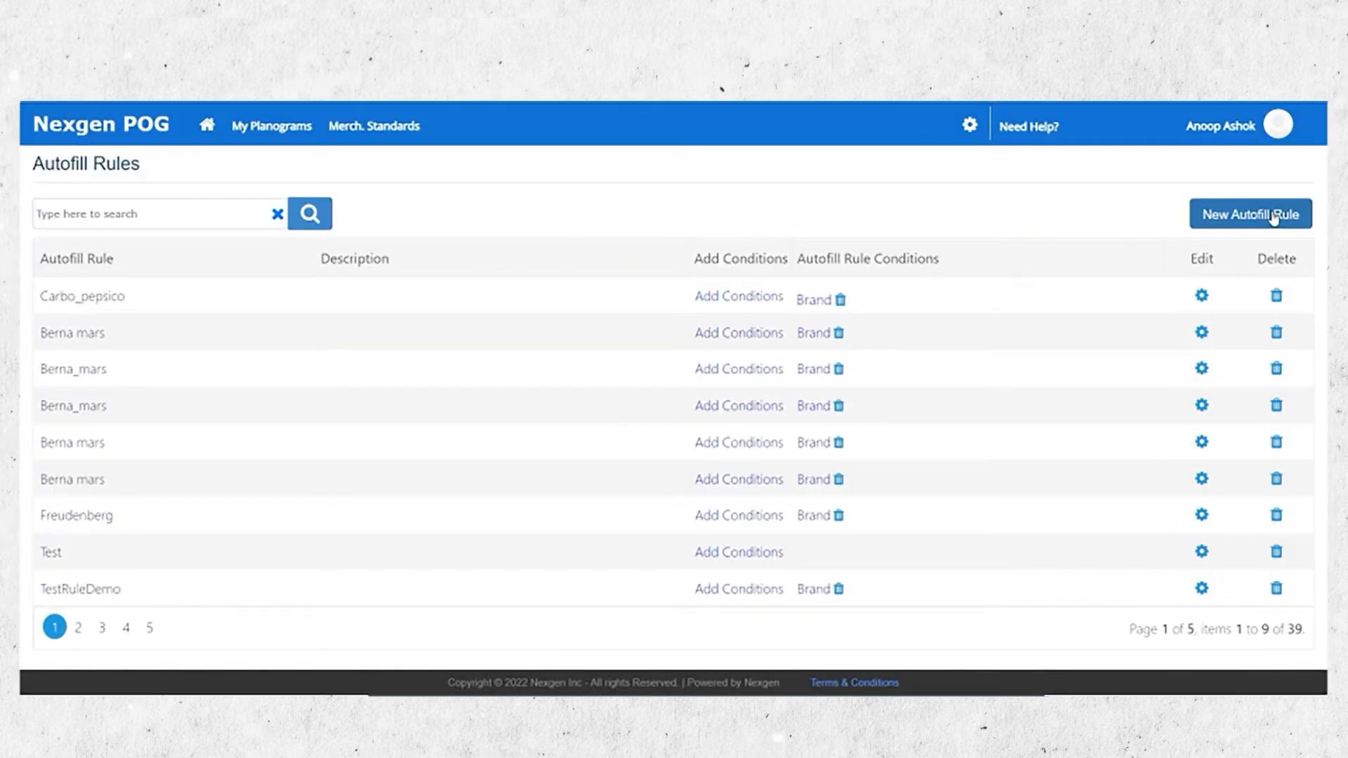
{"action": "left_click", "coordinate": [207, 126]}
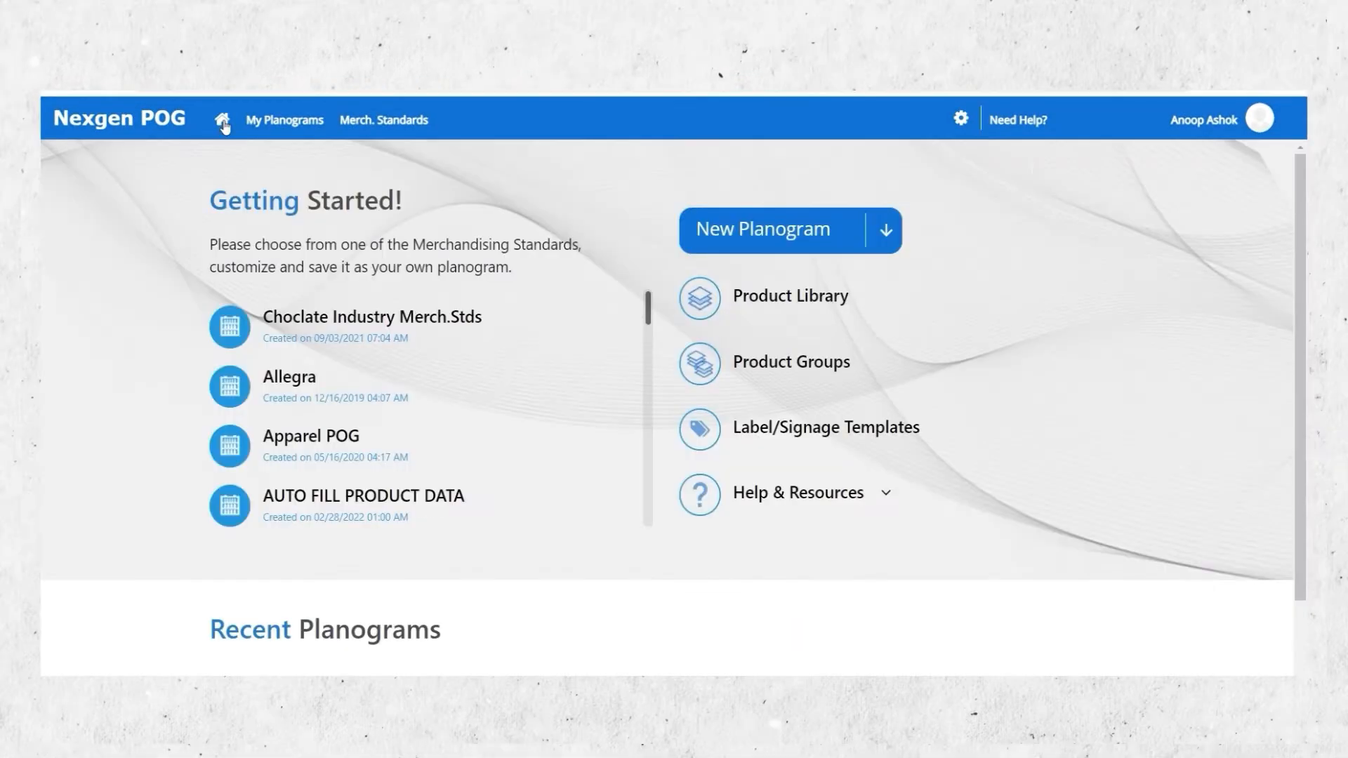
Start a new Gondola-type planogram built from the 8 ft Gondola template.
{"action": "left_click", "coordinate": [780, 241]}
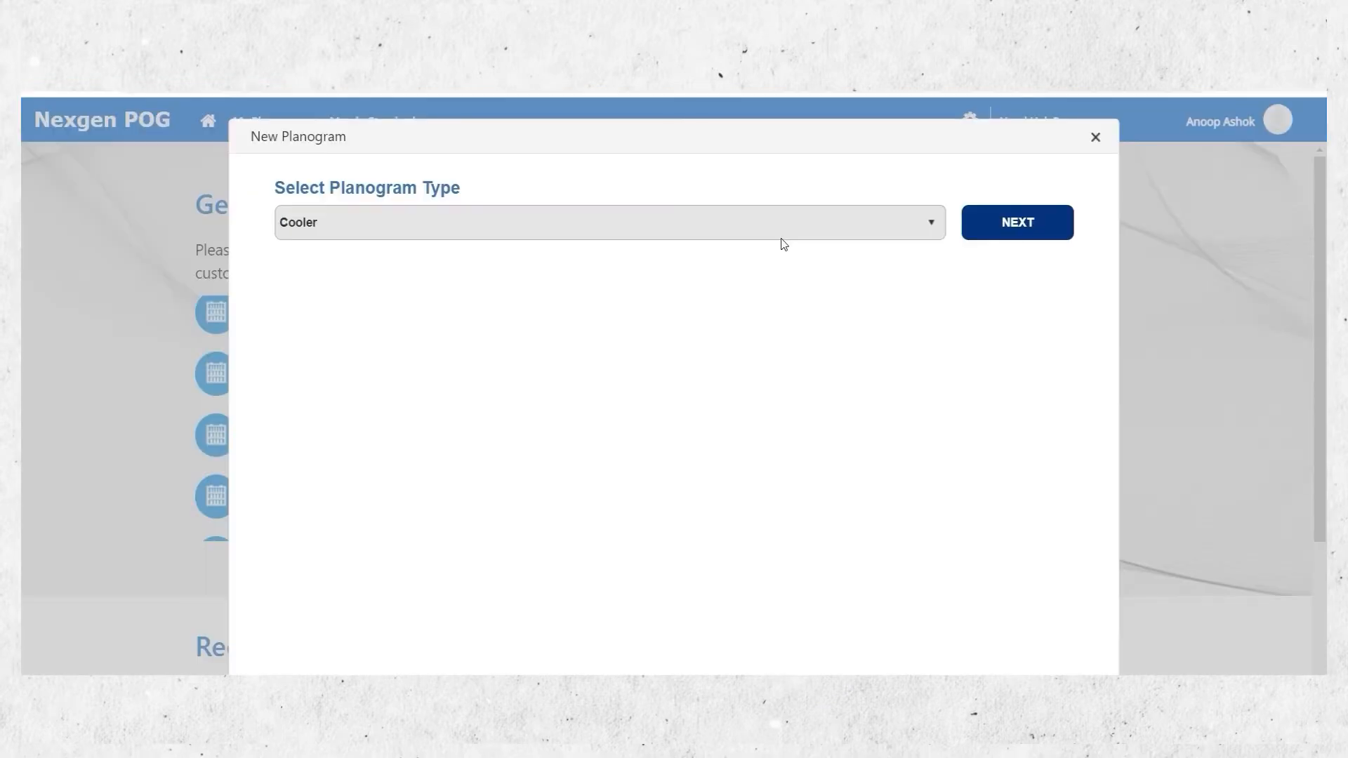
{"action": "left_click", "coordinate": [937, 223]}
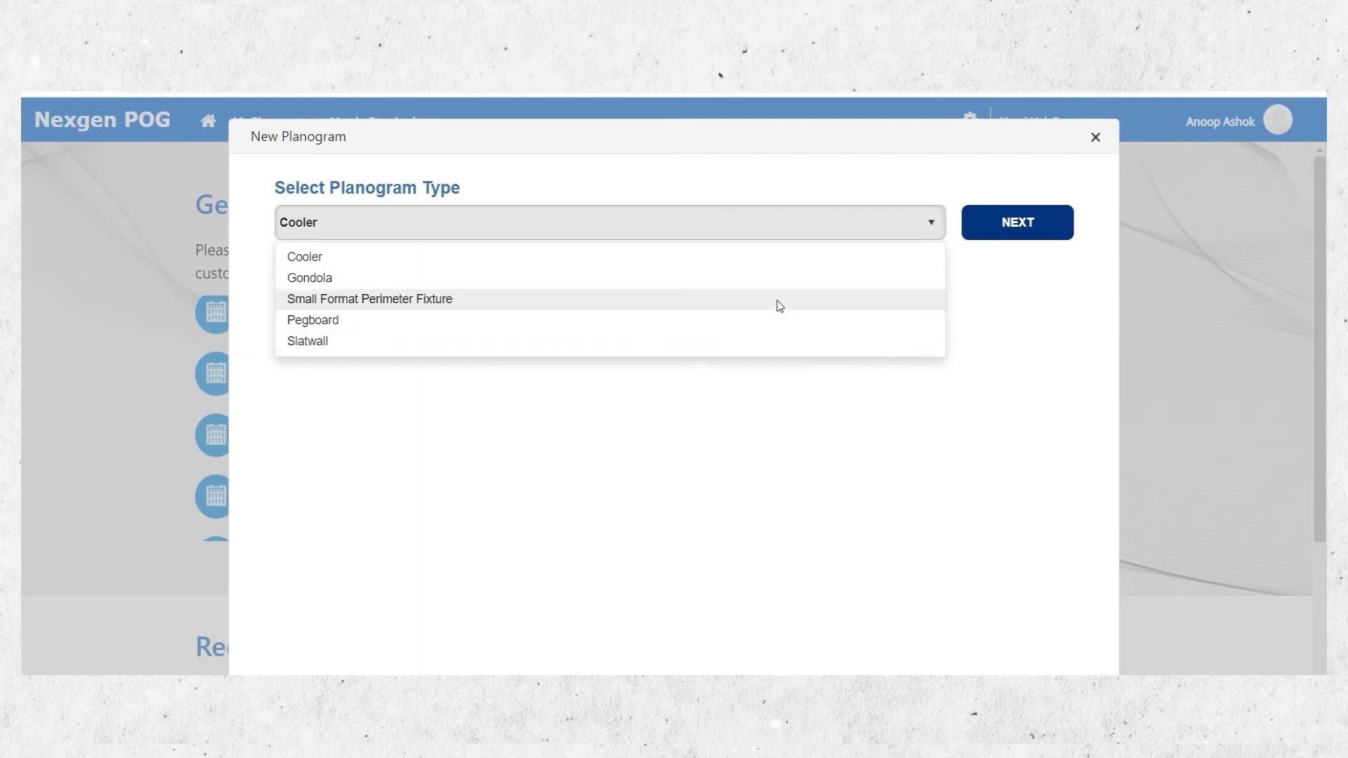
{"action": "left_click", "coordinate": [760, 282]}
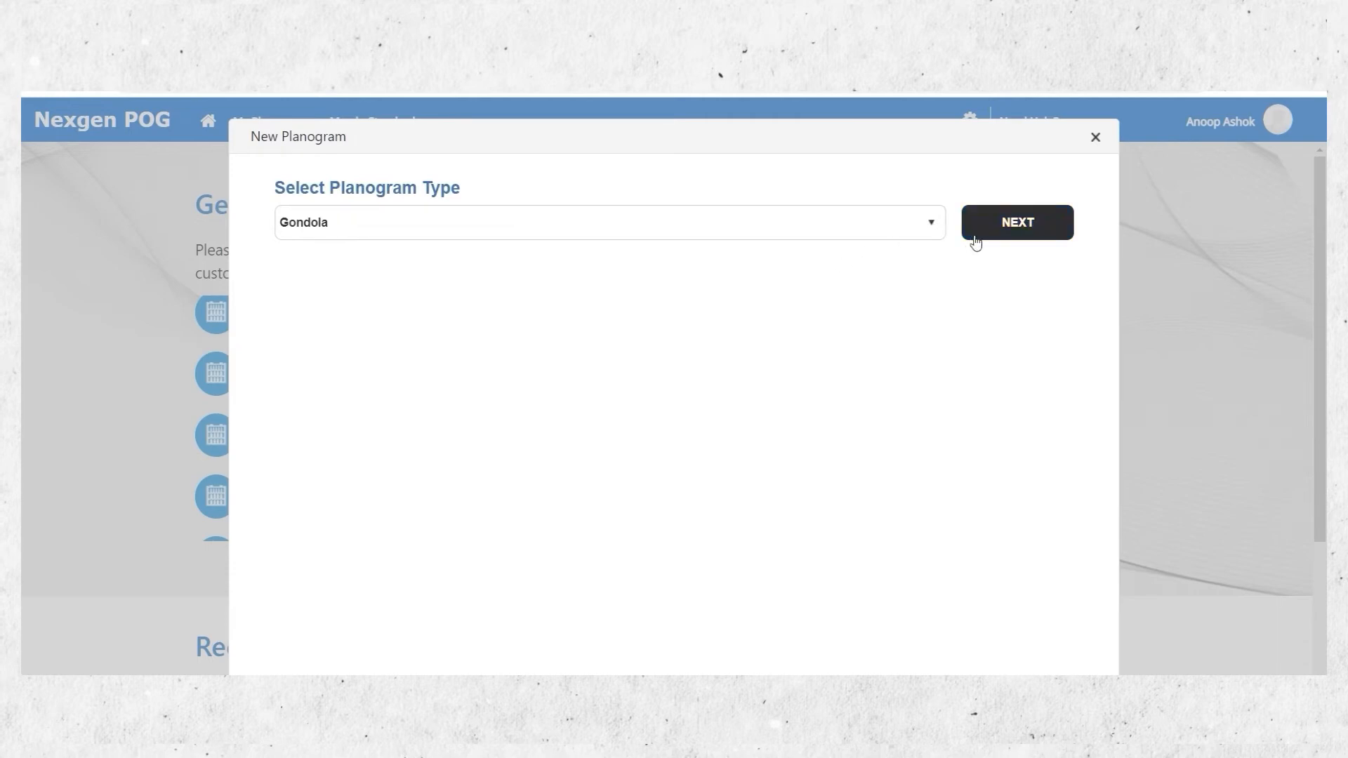
{"action": "left_click", "coordinate": [1014, 235]}
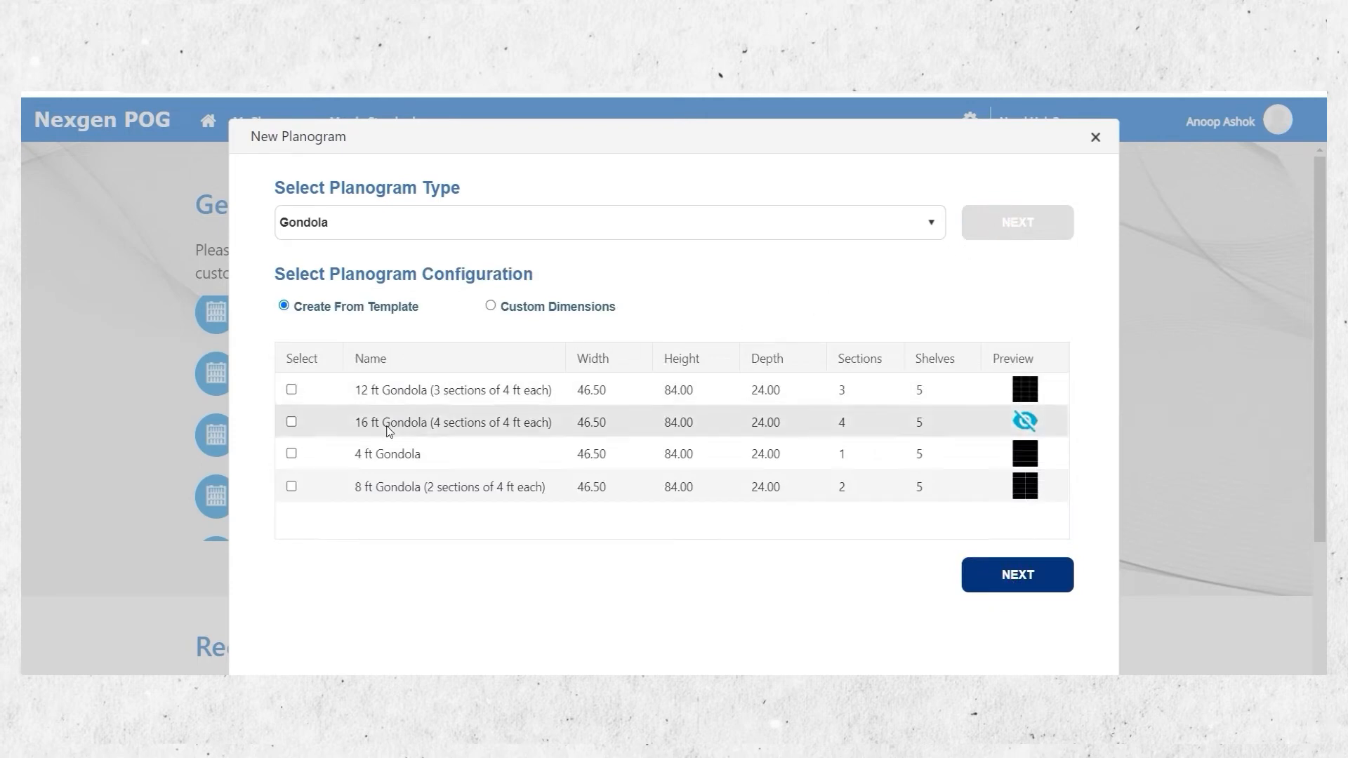
{"action": "left_click", "coordinate": [292, 486]}
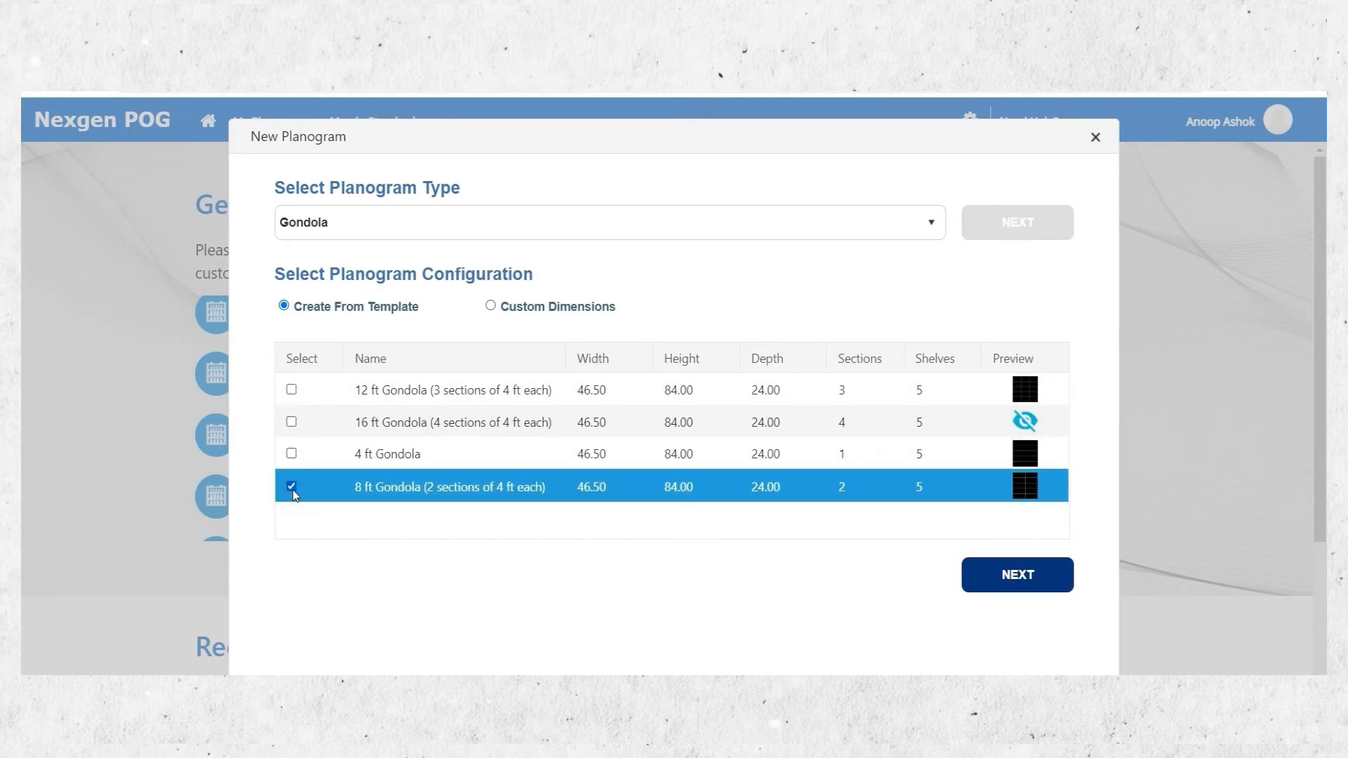
{"action": "left_click", "coordinate": [560, 307]}
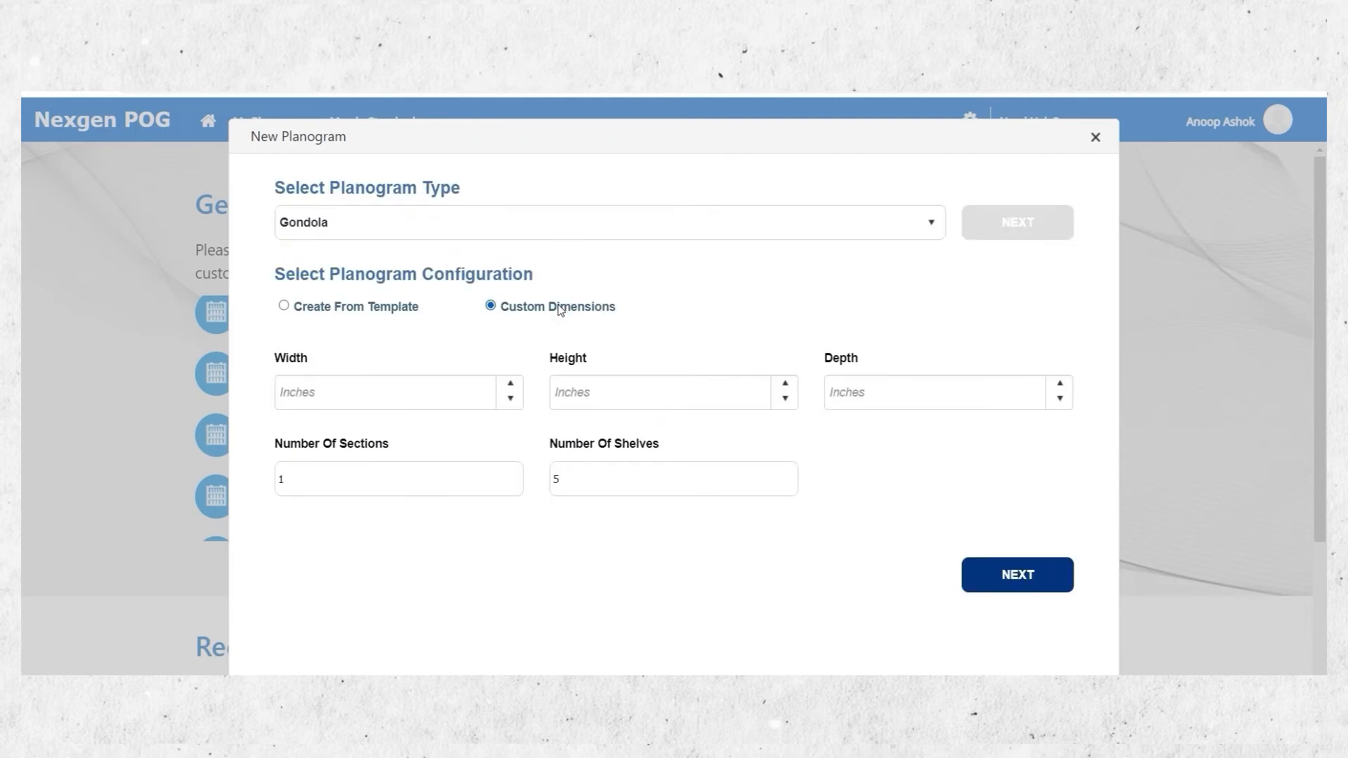
{"action": "left_click", "coordinate": [315, 309]}
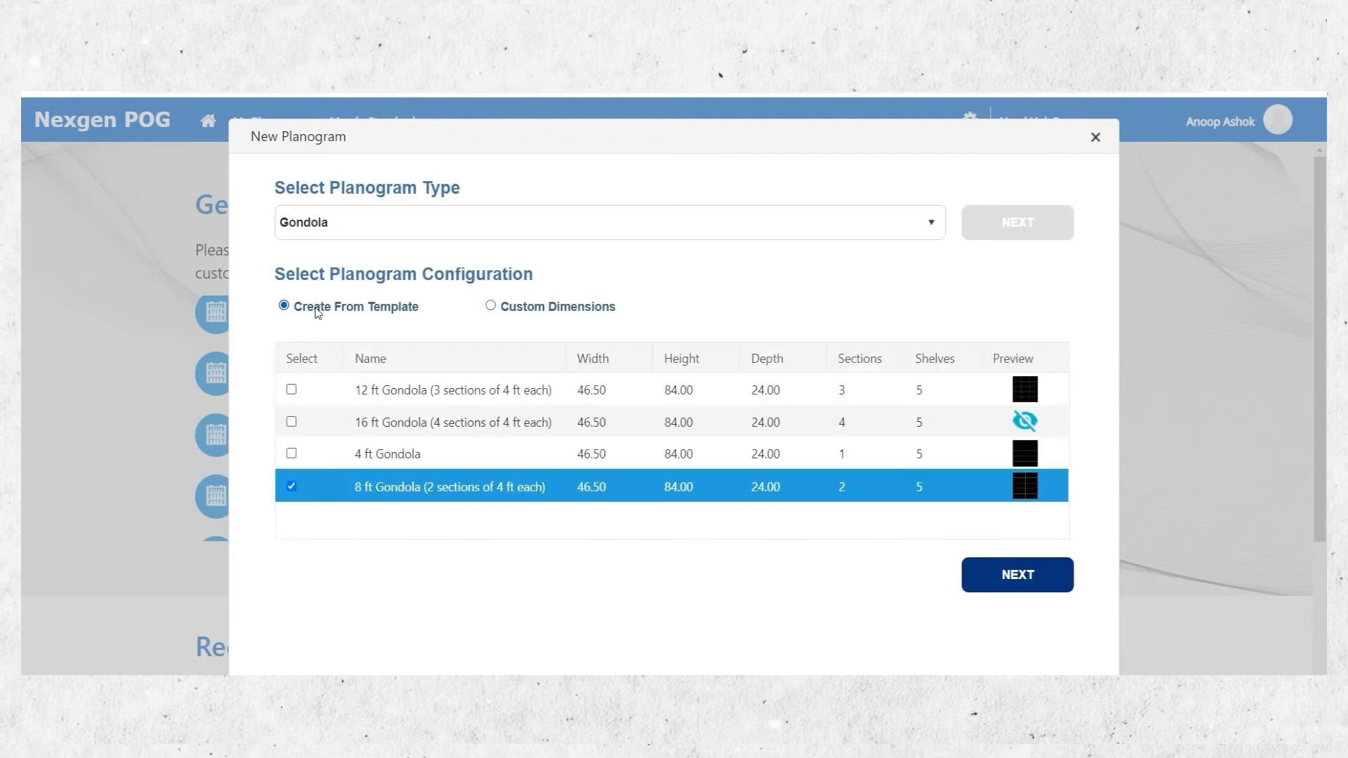
{"action": "left_click", "coordinate": [998, 572]}
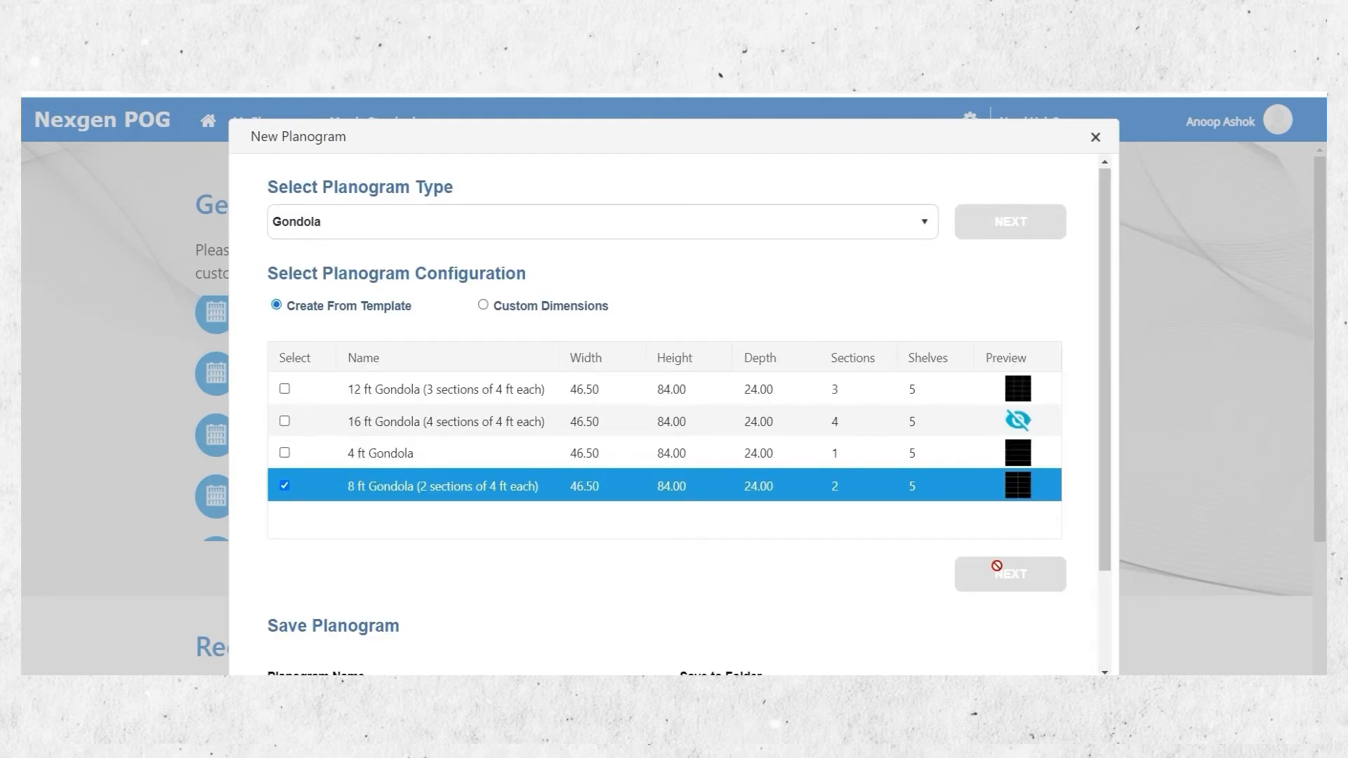
Name it 'planogram demo', save it in your own folder, create and open it.
{"action": "left_click", "coordinate": [457, 588]}
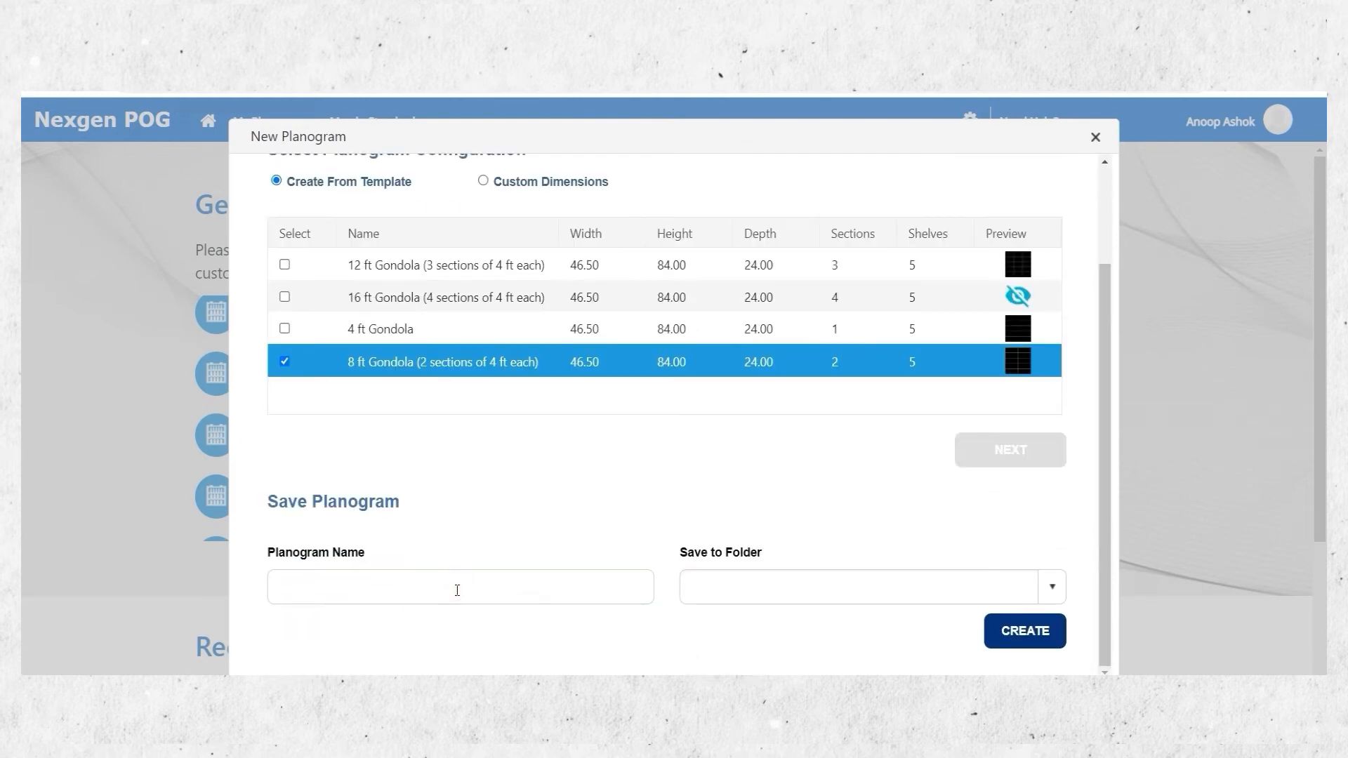
{"action": "type", "text": "planogram demo"}
{"action": "left_click", "coordinate": [1053, 587]}
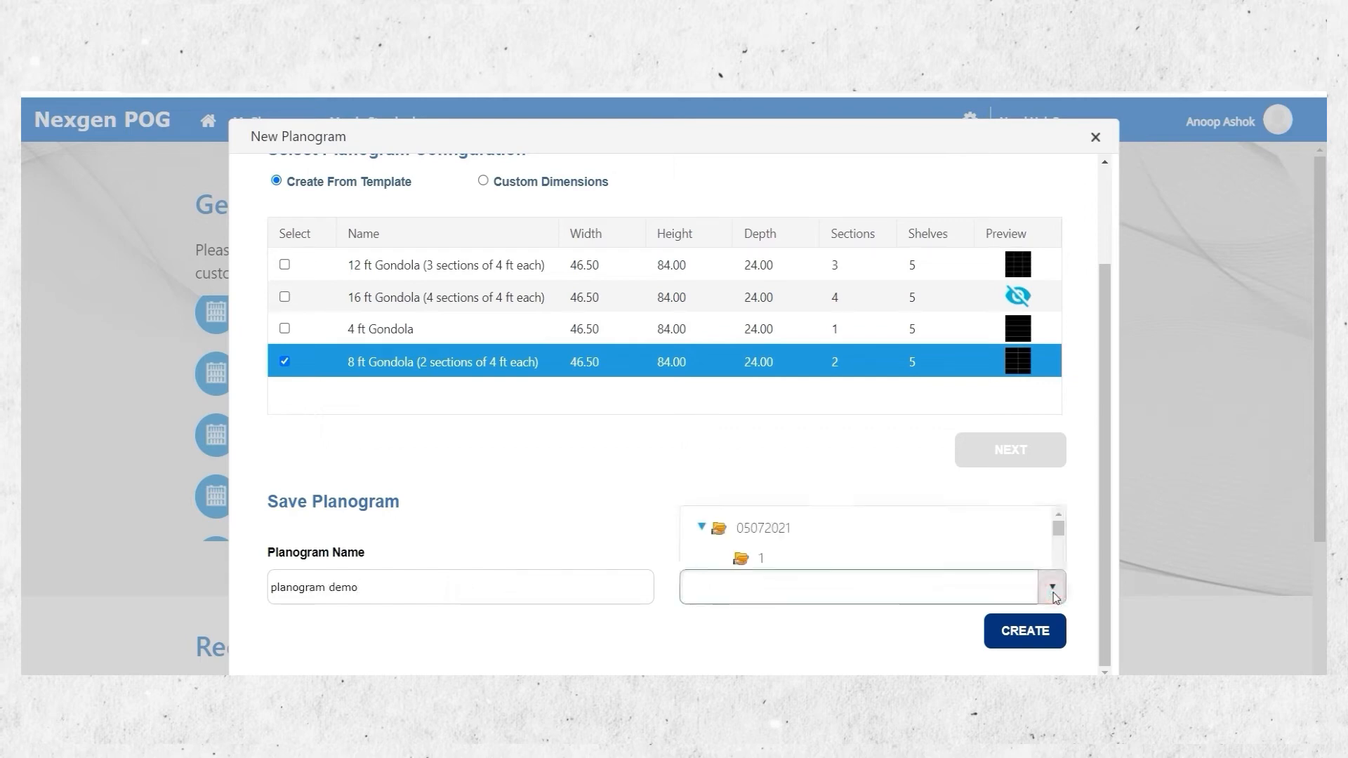
{"action": "left_click_drag", "start_coordinate": [1058, 466], "coordinate": [1057, 473]}
{"action": "left_click", "coordinate": [796, 472]}
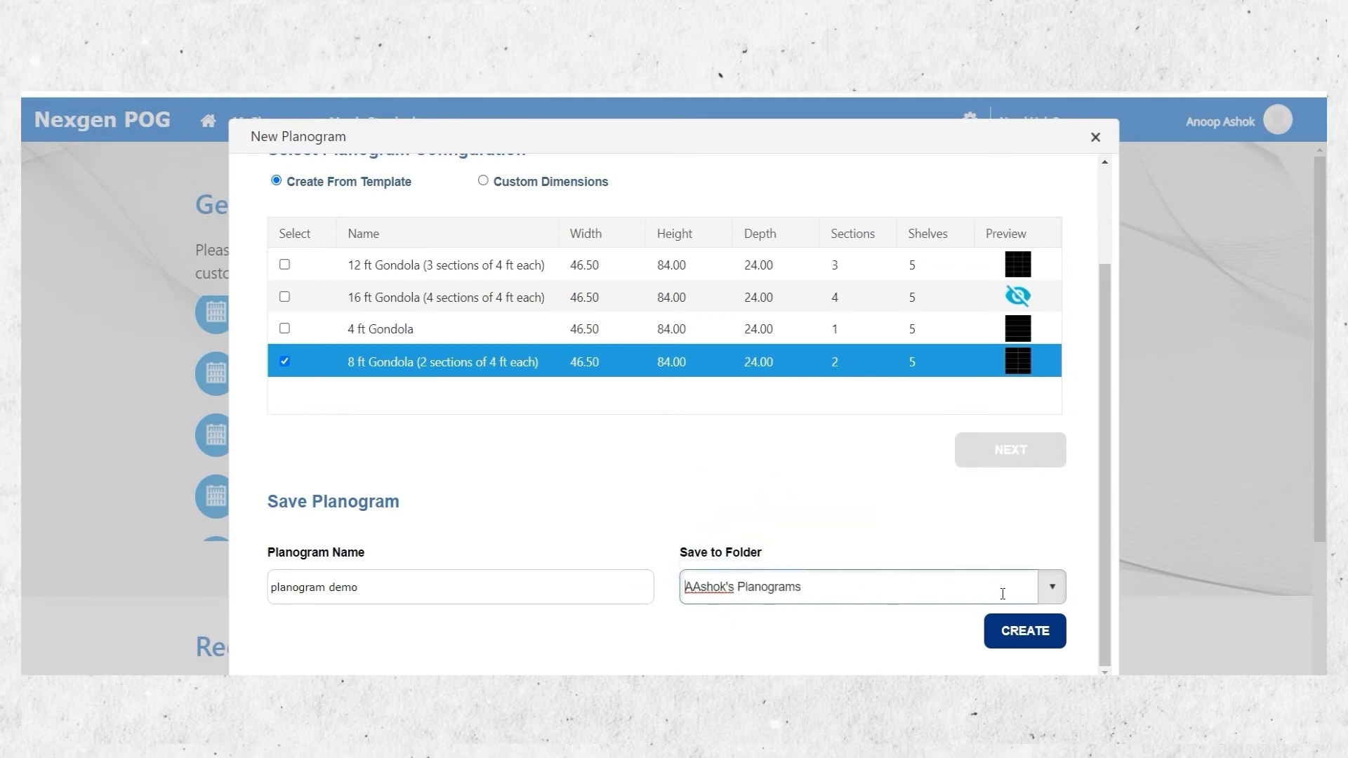
{"action": "left_click", "coordinate": [1029, 631]}
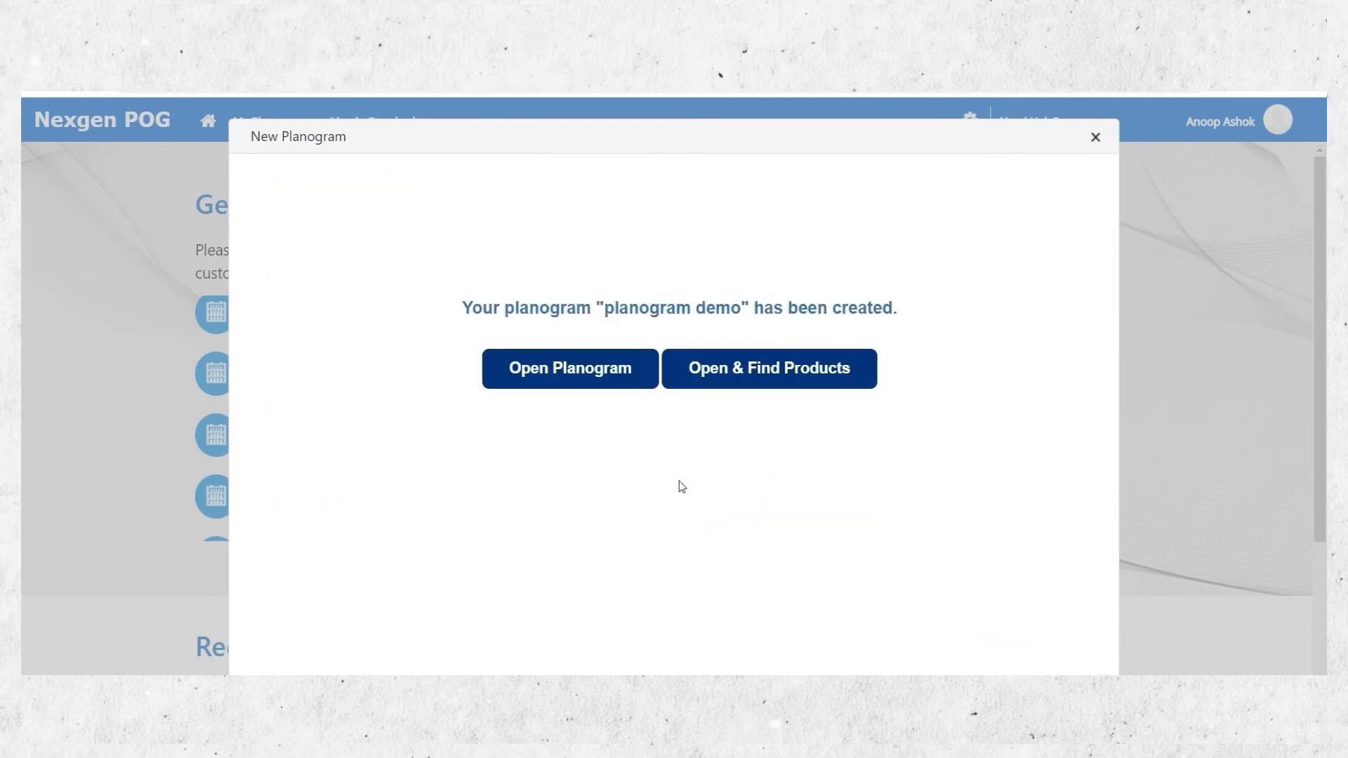
{"action": "left_click", "coordinate": [568, 382]}
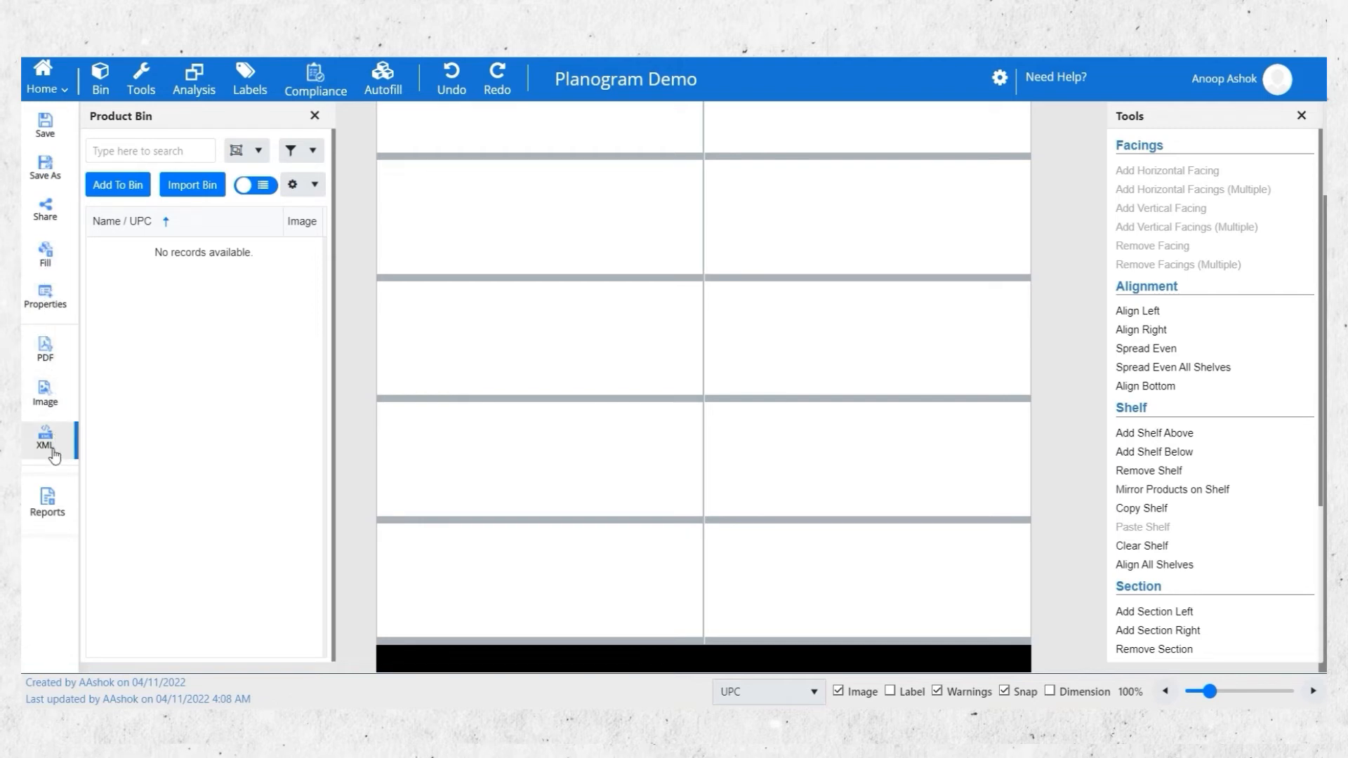
{"action": "left_click", "coordinate": [53, 506]}
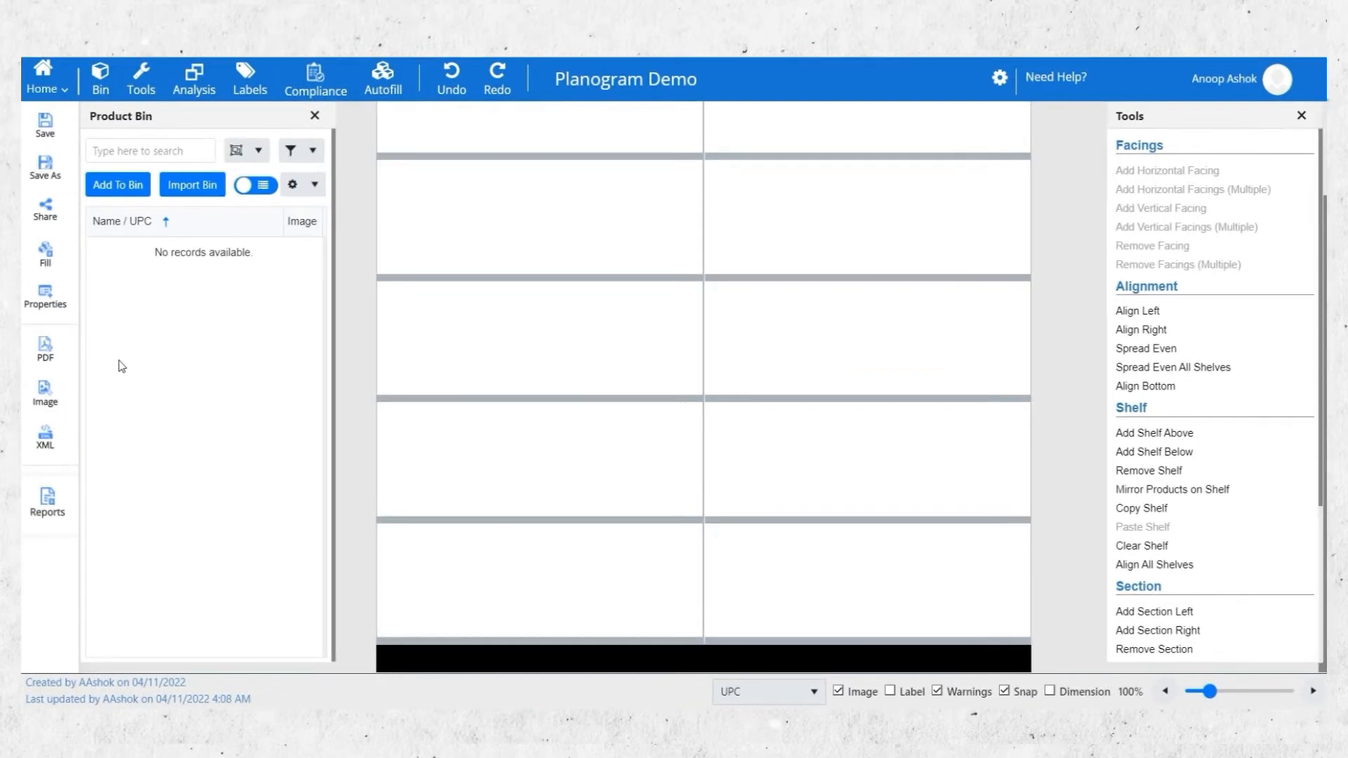
Add eight beverages, Crush Grape, Crush Grape Can, Crush Orange variants and Schweppes Ginger Ale, to the bin.
{"action": "left_click", "coordinate": [124, 185]}
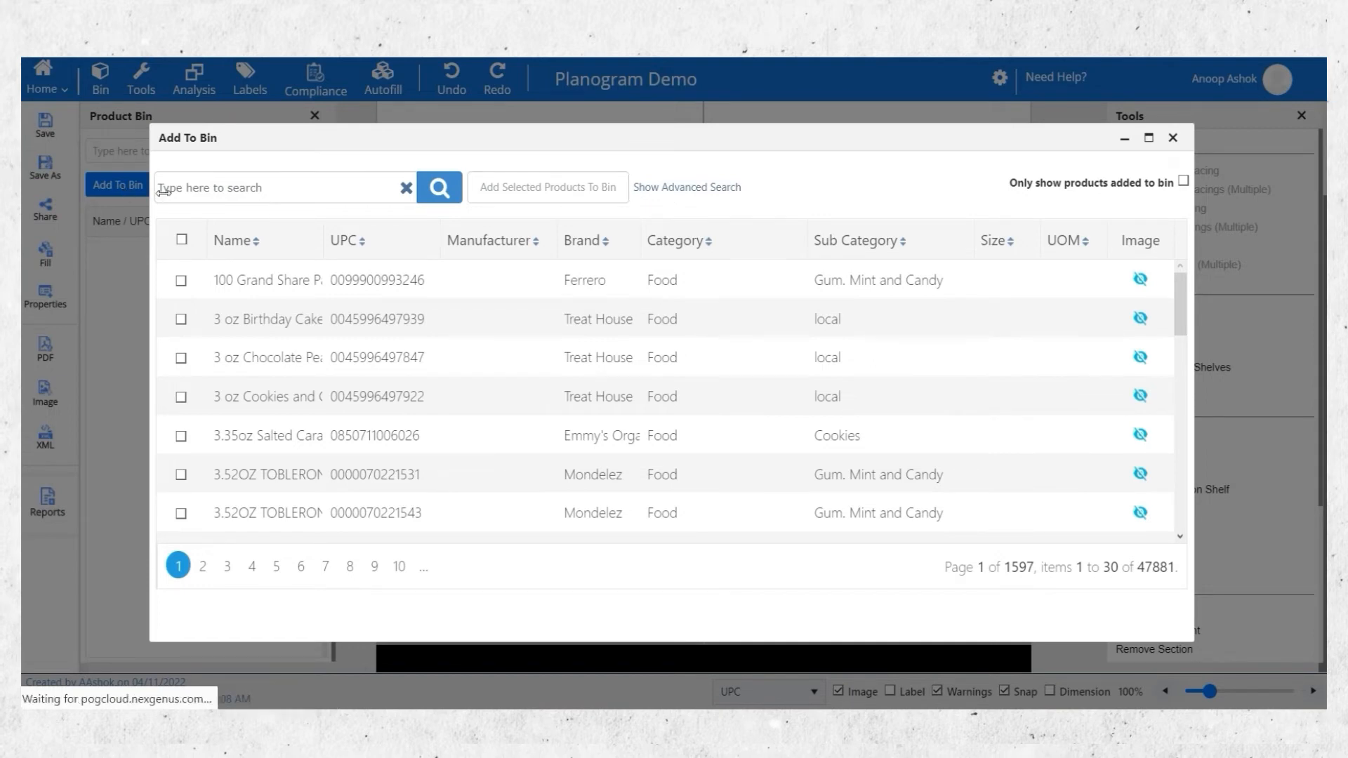
{"action": "left_click", "coordinate": [671, 192]}
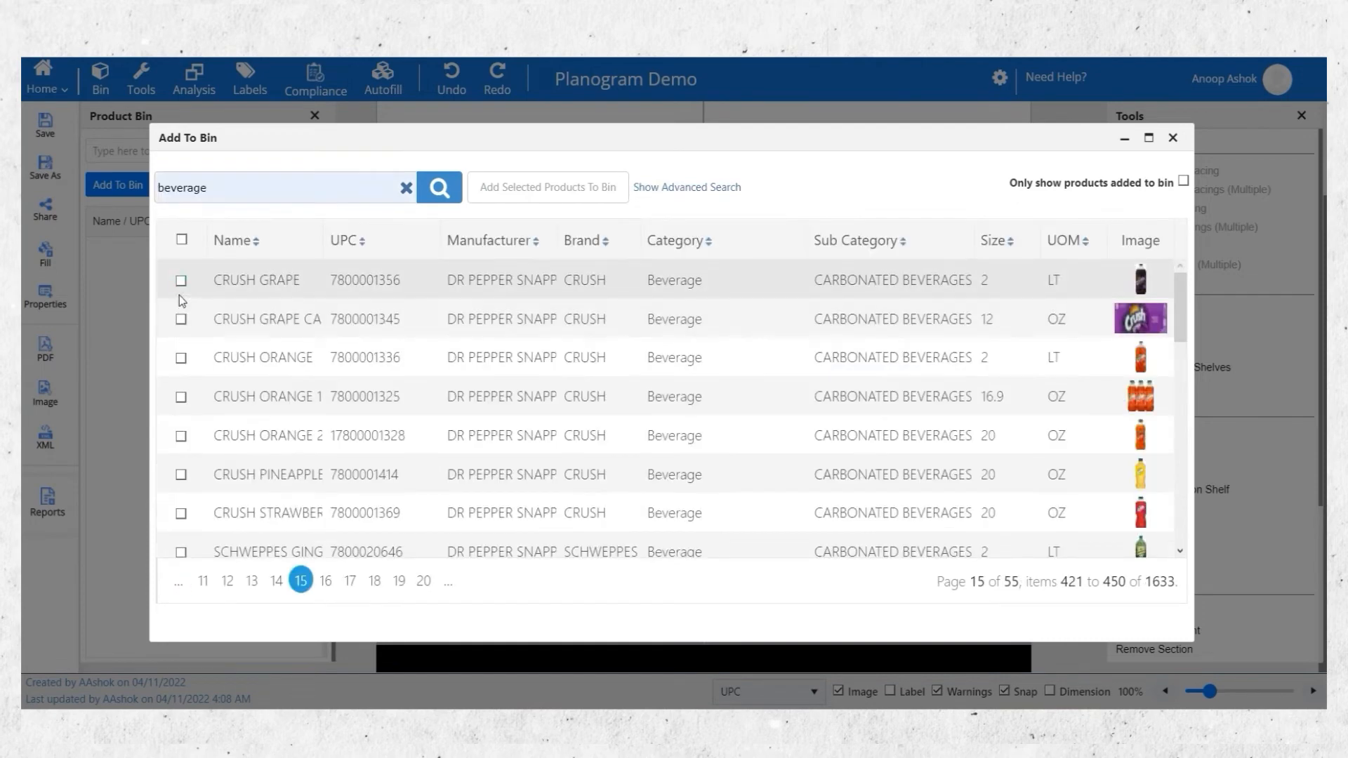
{"action": "left_click", "coordinate": [181, 281]}
{"action": "left_click", "coordinate": [181, 319]}
{"action": "left_click", "coordinate": [181, 359]}
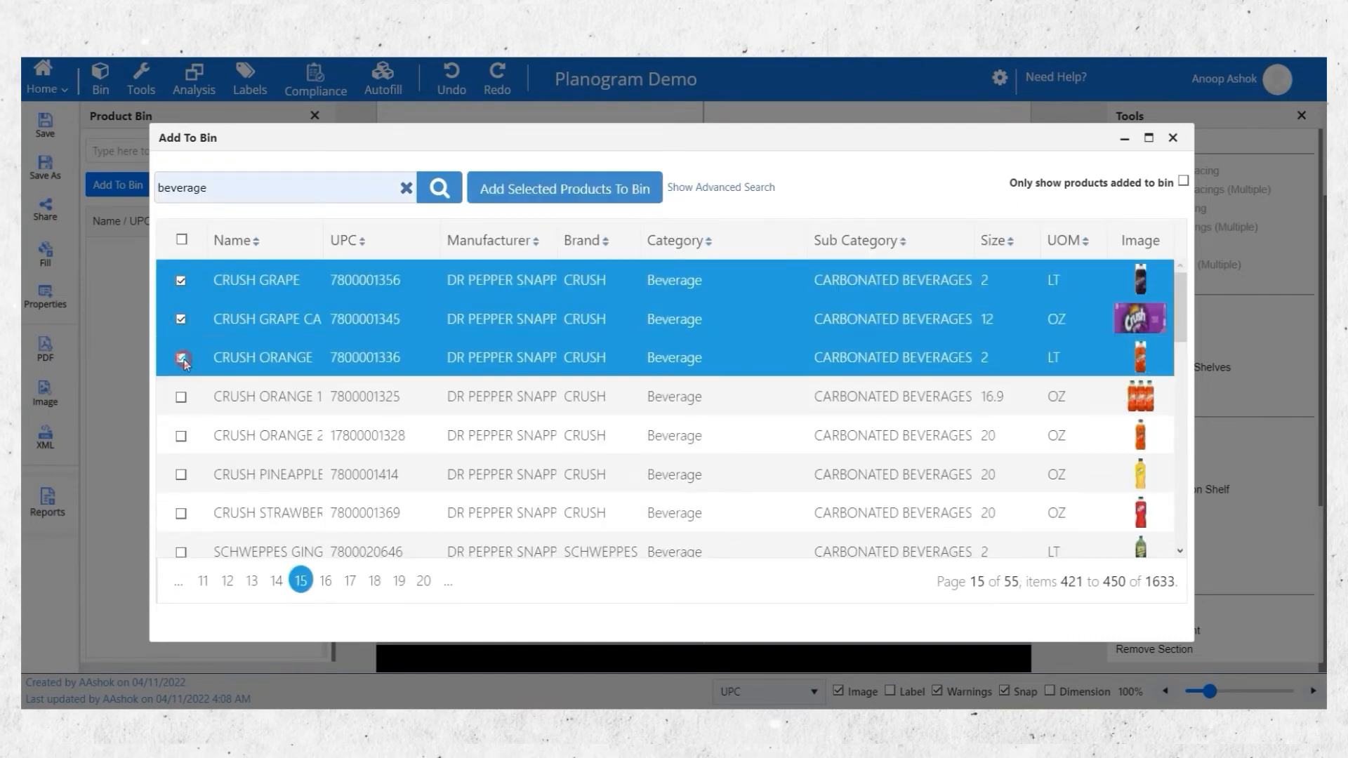
{"action": "left_click", "coordinate": [181, 399]}
{"action": "left_click", "coordinate": [181, 437]}
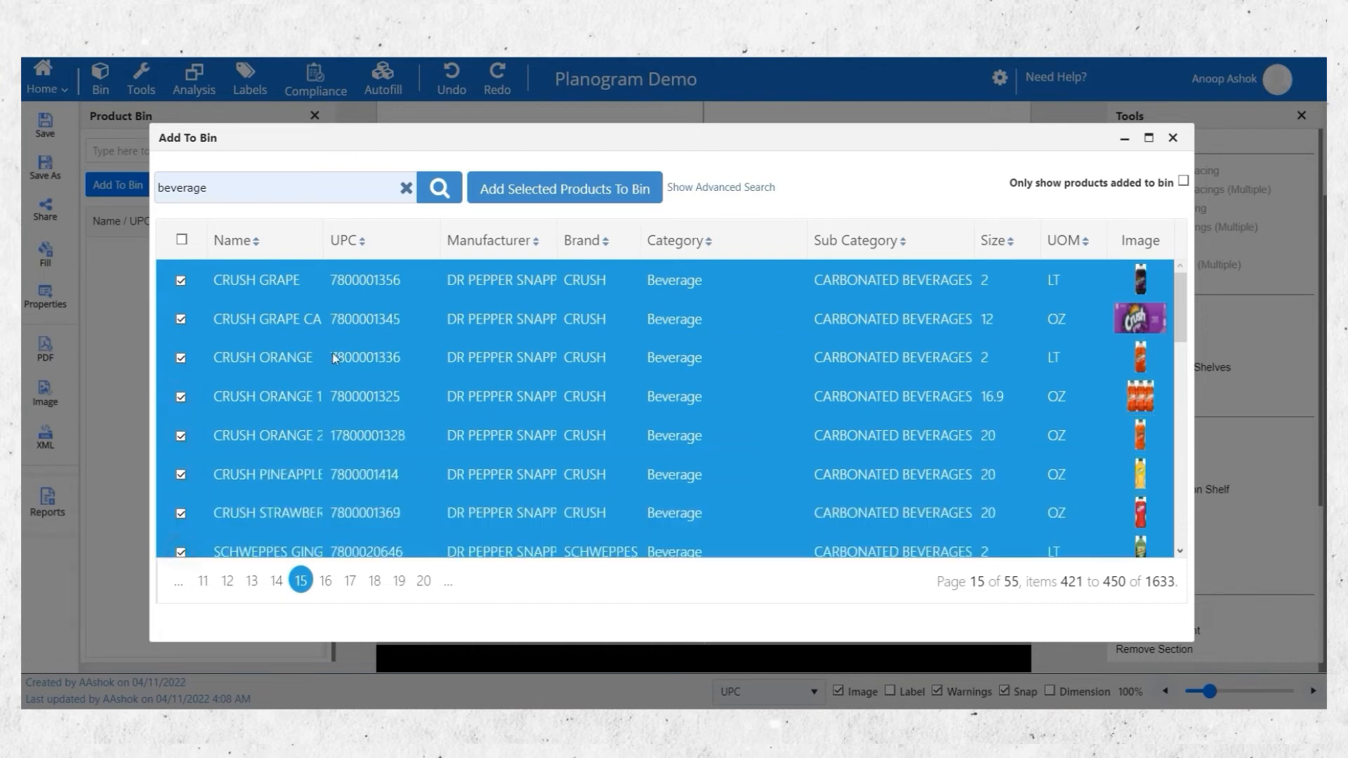
{"action": "left_click", "coordinate": [552, 187]}
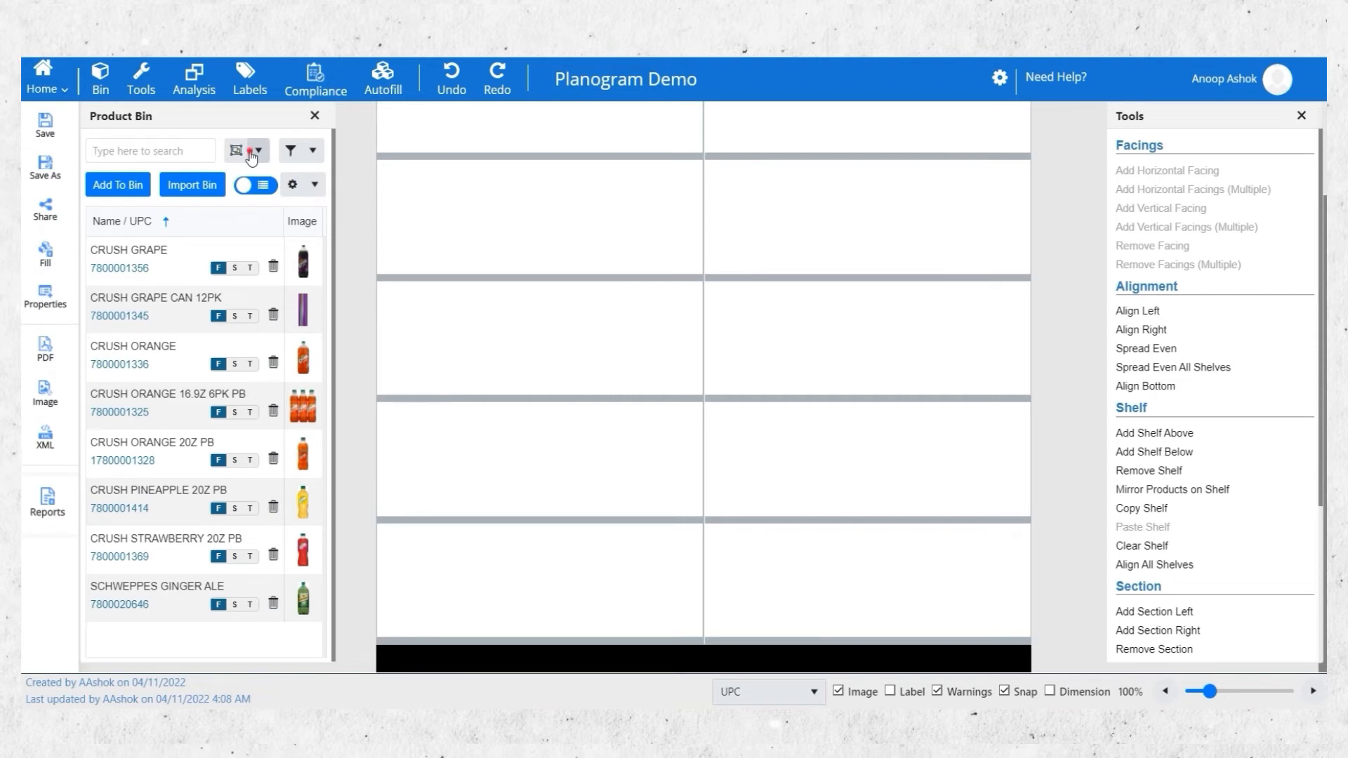
Drag a CRUSH GRAPE bottle from the Product Bin to the left end of the bottom shelf.
{"action": "left_click", "coordinate": [251, 154]}
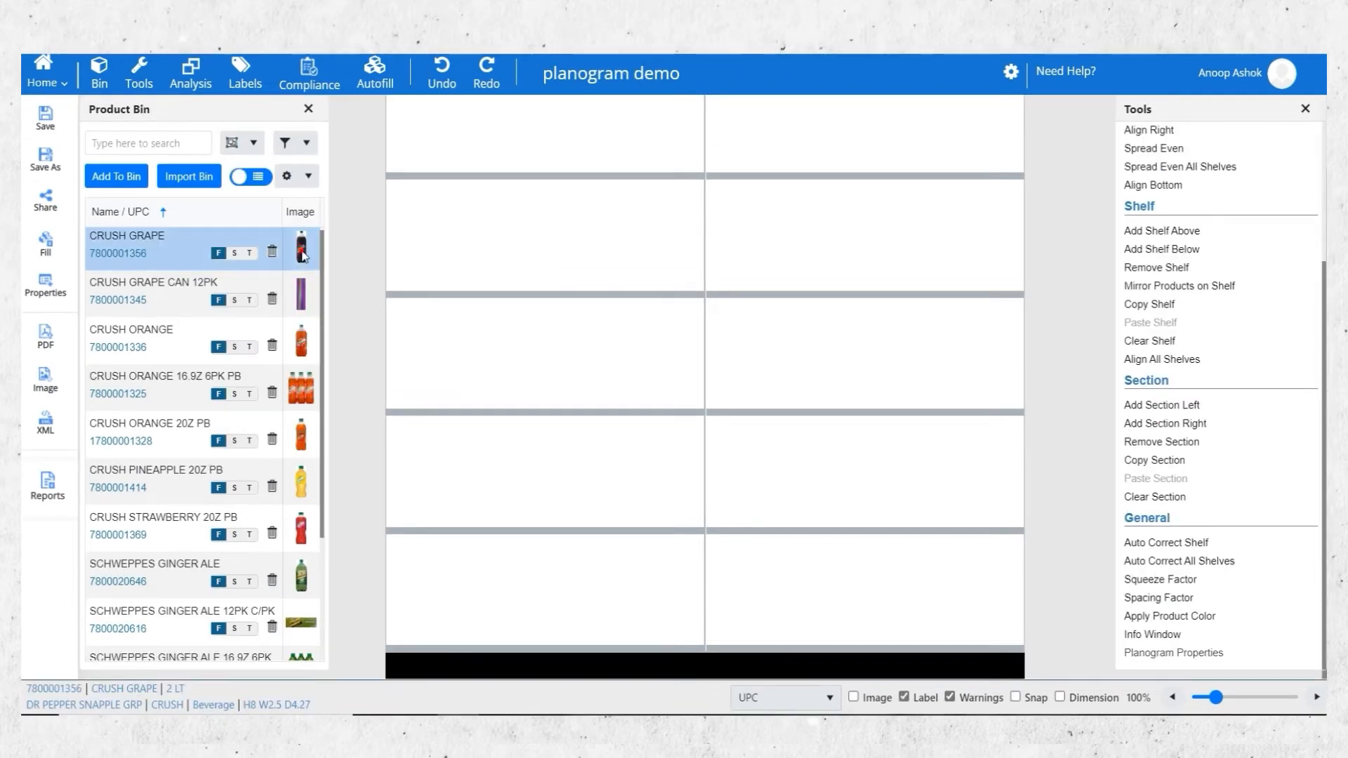
{"action": "left_click_drag", "start_coordinate": [301, 249], "coordinate": [394, 621]}
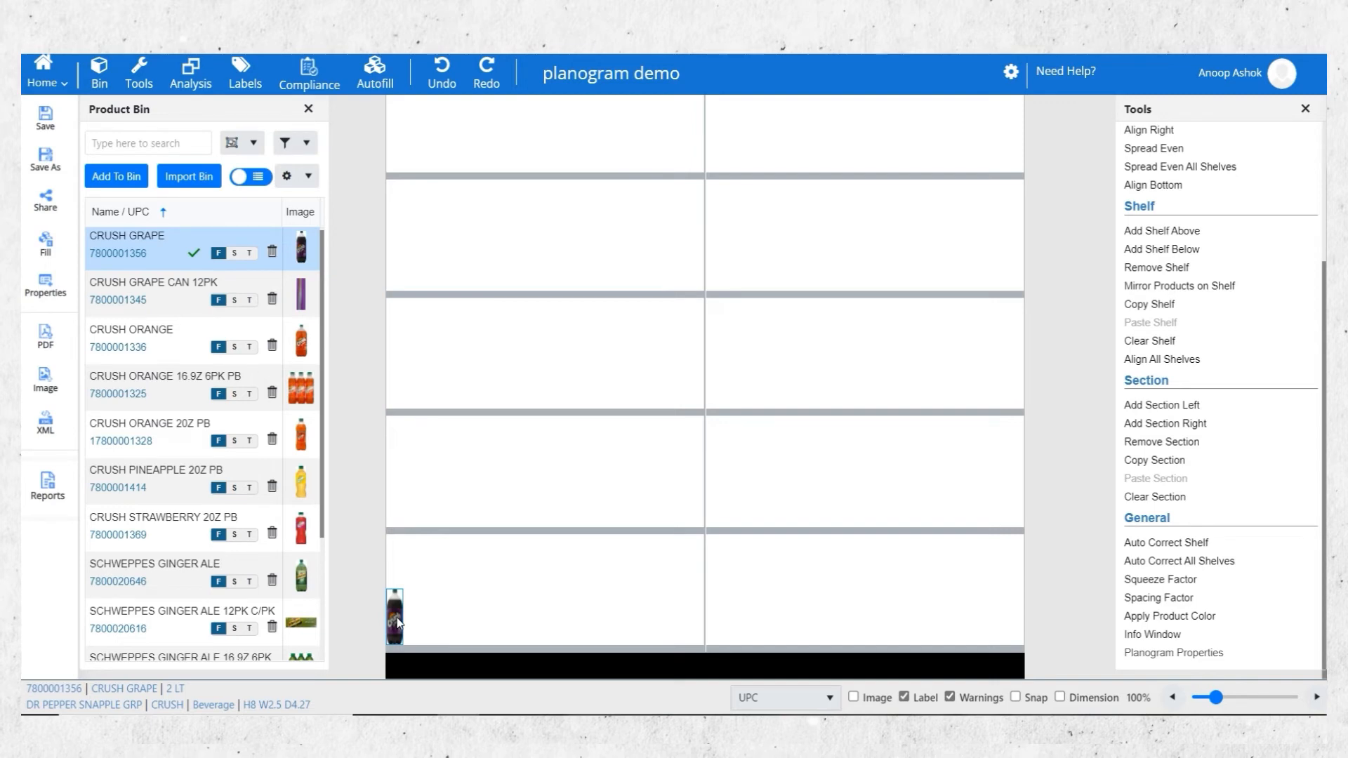
{"action": "right_click", "coordinate": [397, 621]}
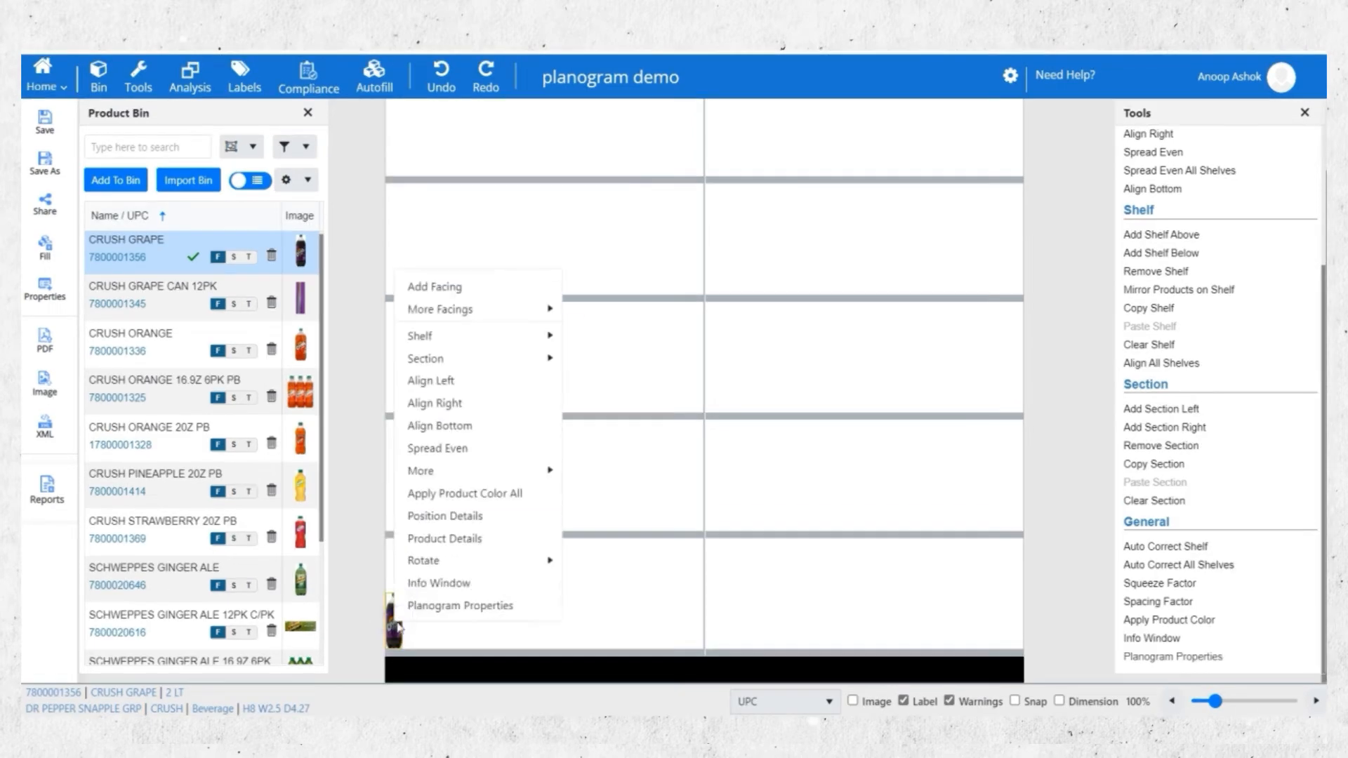
Add a second Crush Grape facing, then four more horizontal facings, for six bottles.
{"action": "left_click", "coordinate": [512, 285]}
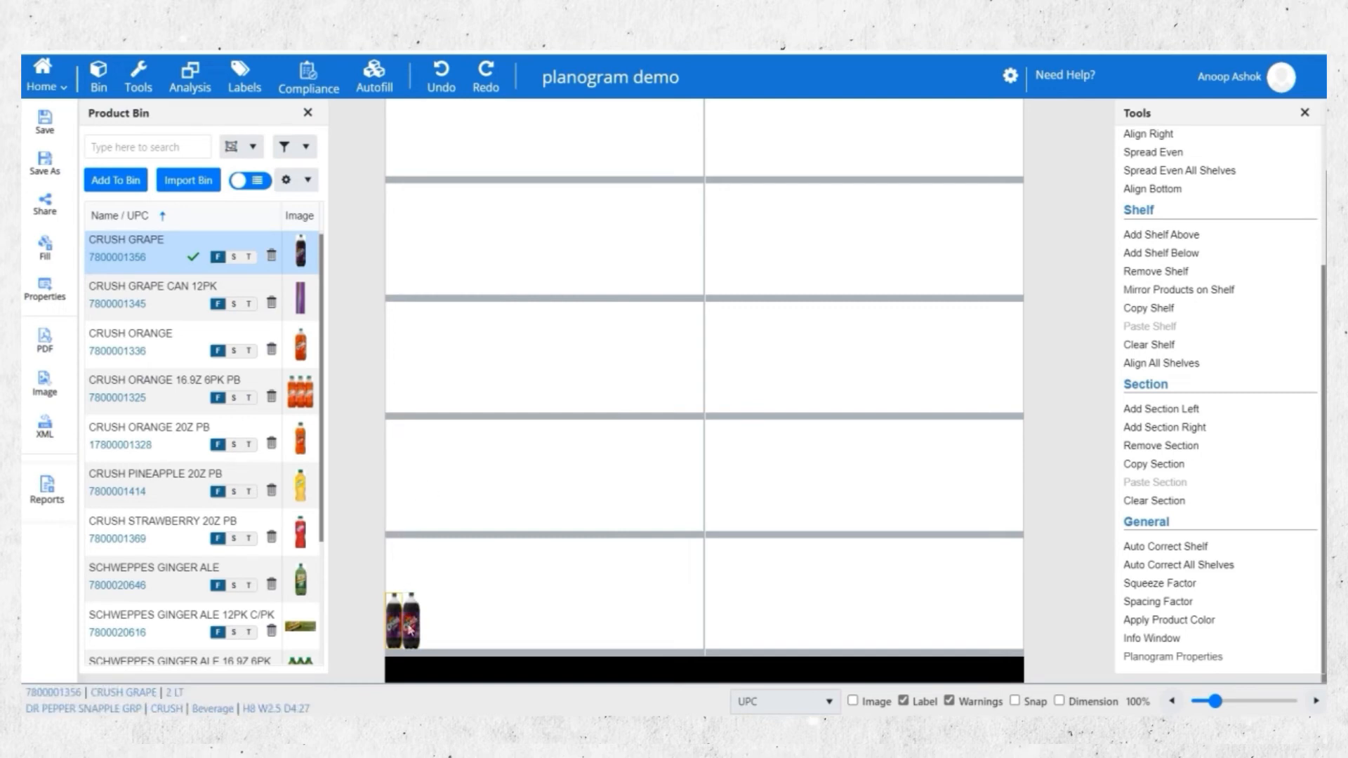
{"action": "right_click", "coordinate": [408, 625]}
{"action": "mouse_move", "coordinate": [457, 317]}
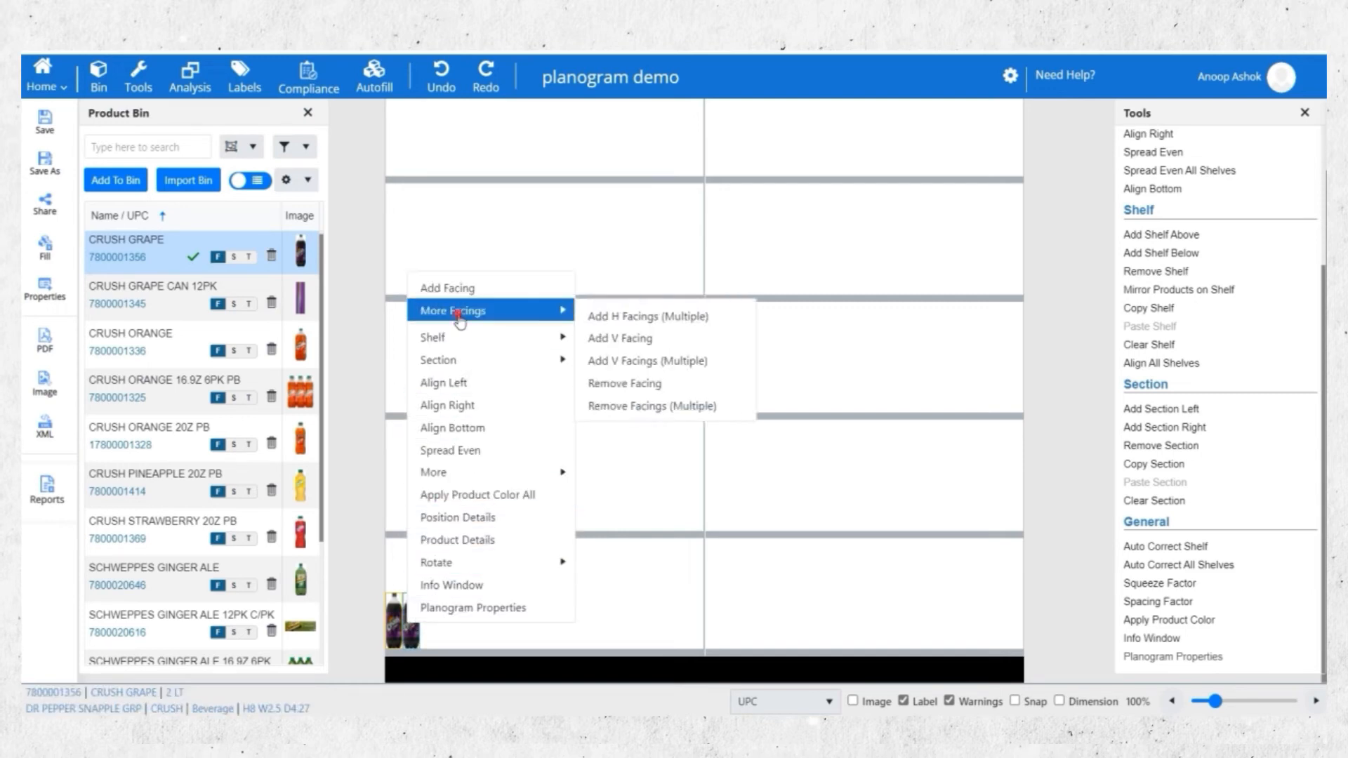
{"action": "left_click", "coordinate": [625, 324]}
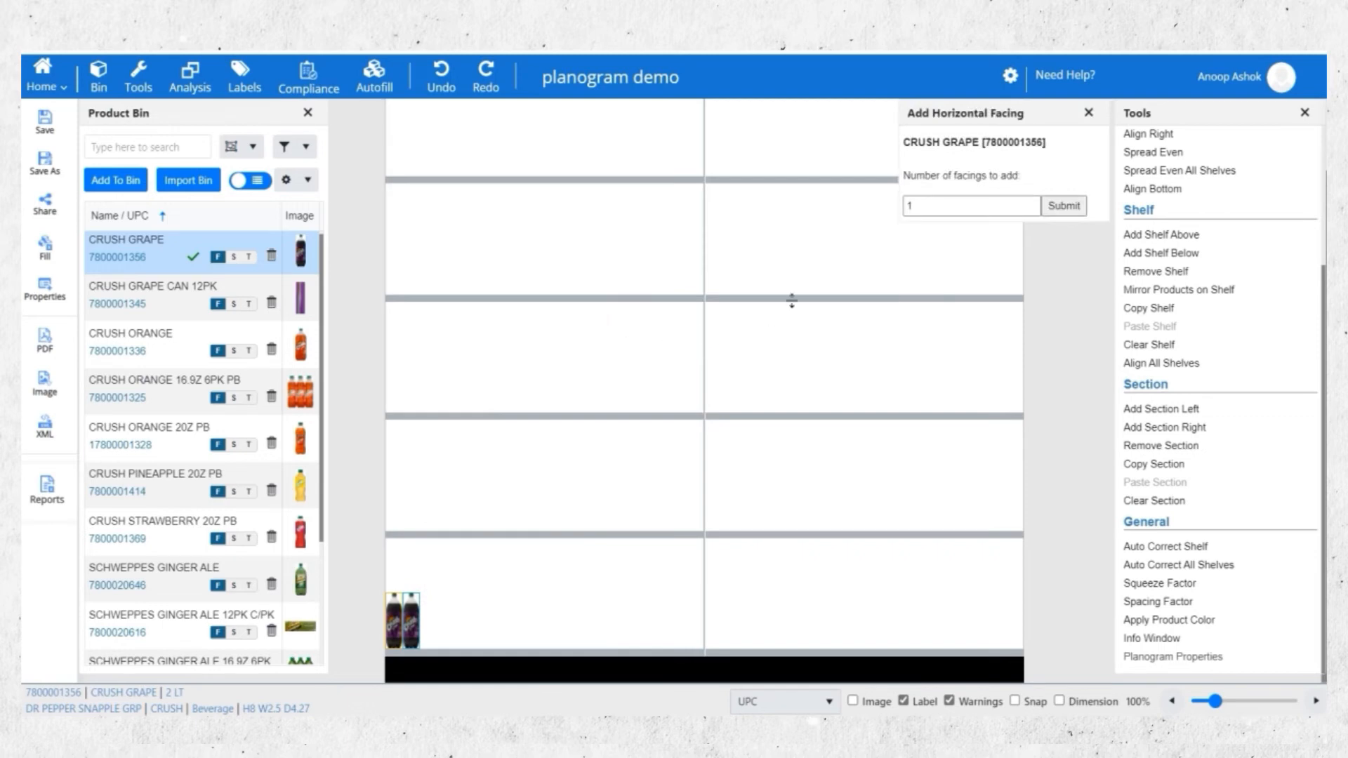
{"action": "left_click", "coordinate": [909, 208]}
{"action": "double_click", "coordinate": [916, 206]}
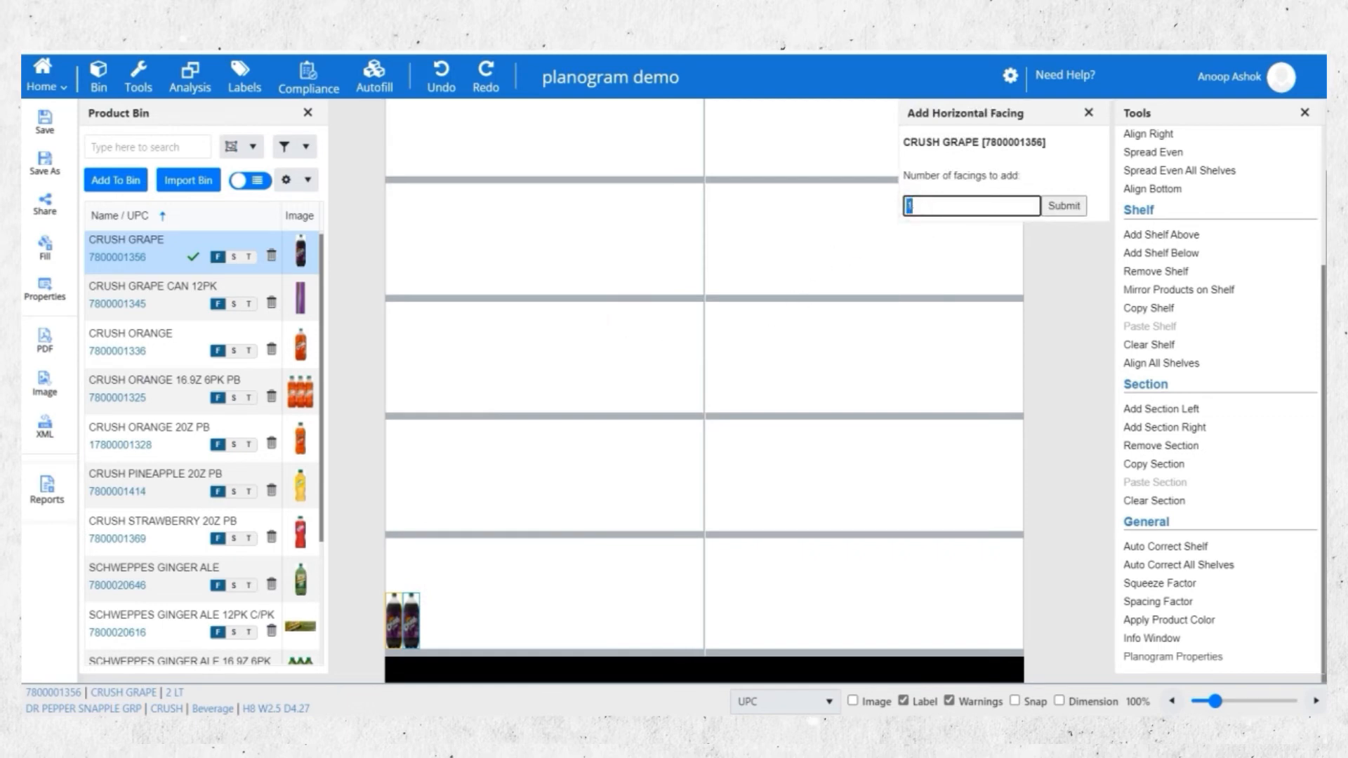
{"action": "type", "text": "4"}
{"action": "left_click", "coordinate": [1060, 205]}
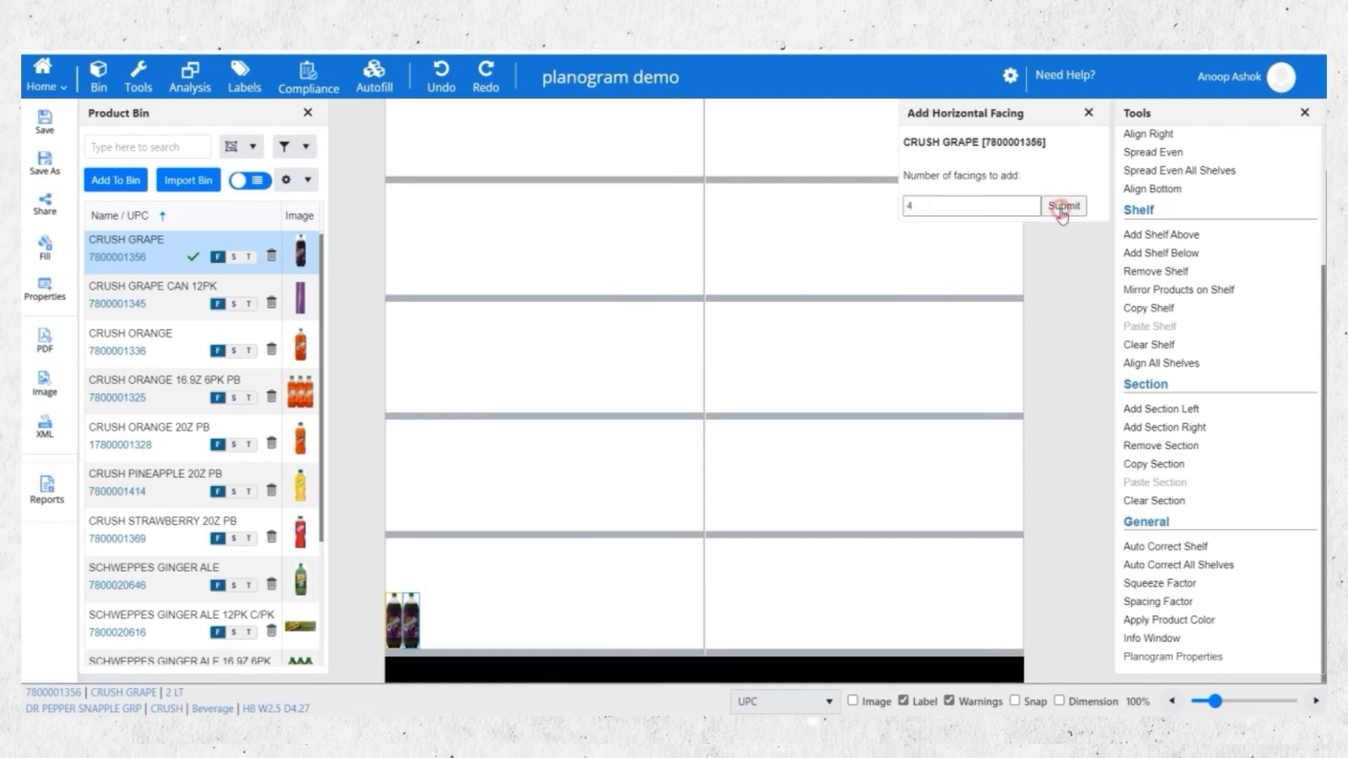
Apply Align Left, Align Right and Align Bottom to the grape bottles.
{"action": "right_click", "coordinate": [481, 645]}
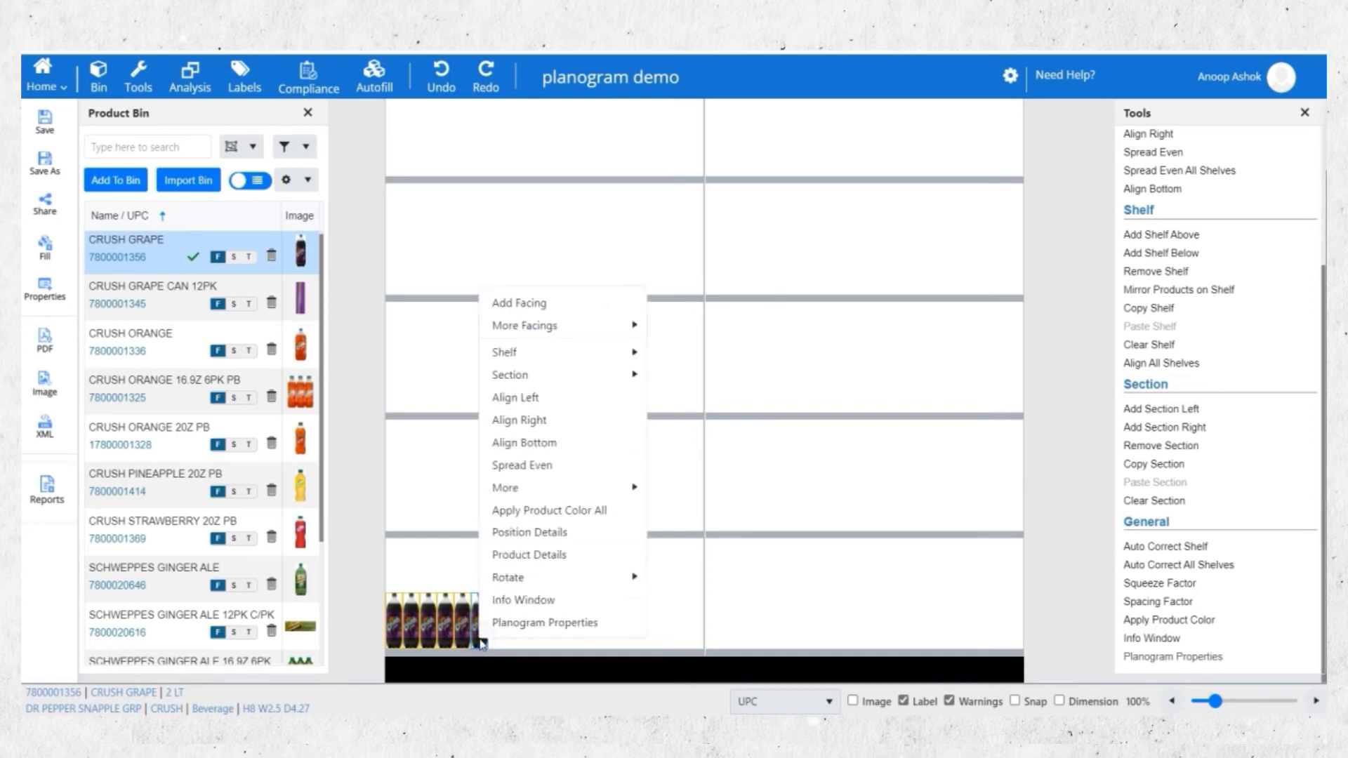
{"action": "left_click", "coordinate": [574, 396]}
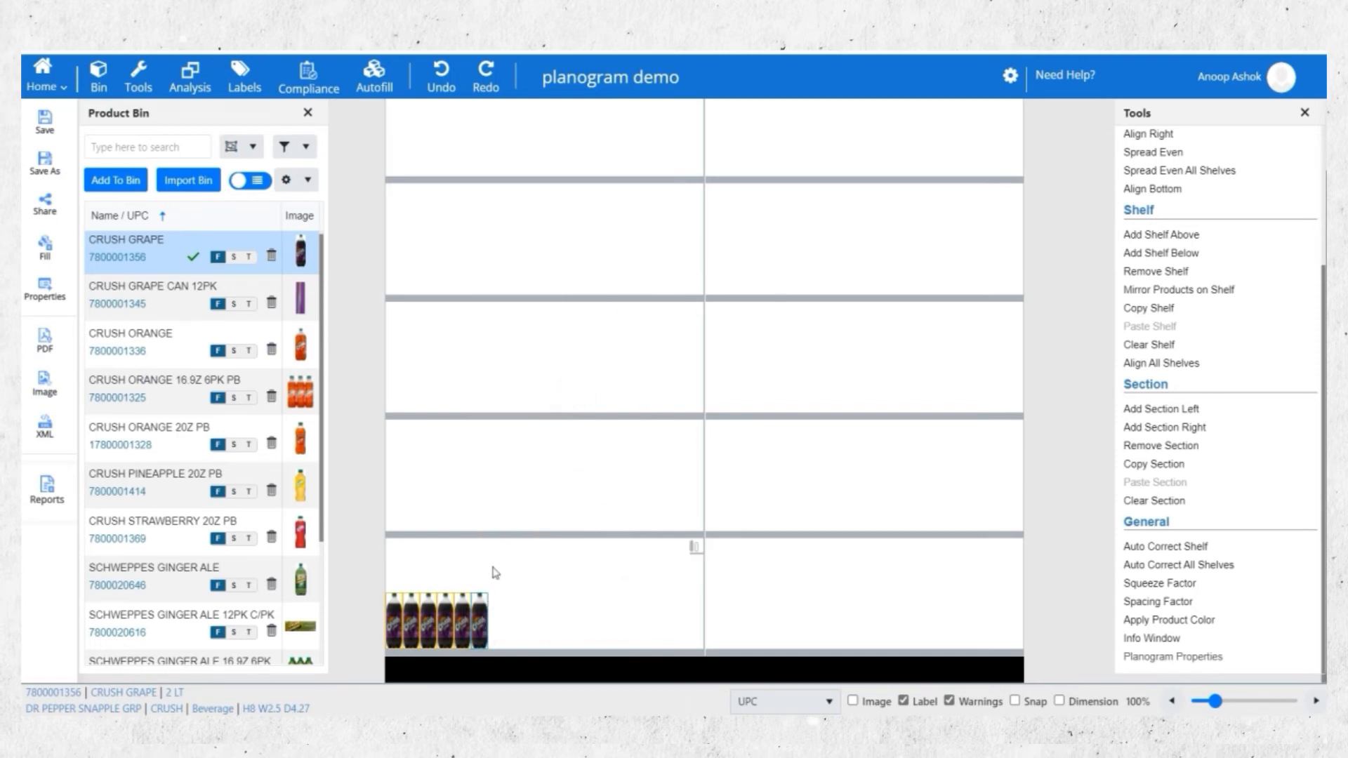
{"action": "right_click", "coordinate": [479, 621]}
{"action": "left_click", "coordinate": [549, 401]}
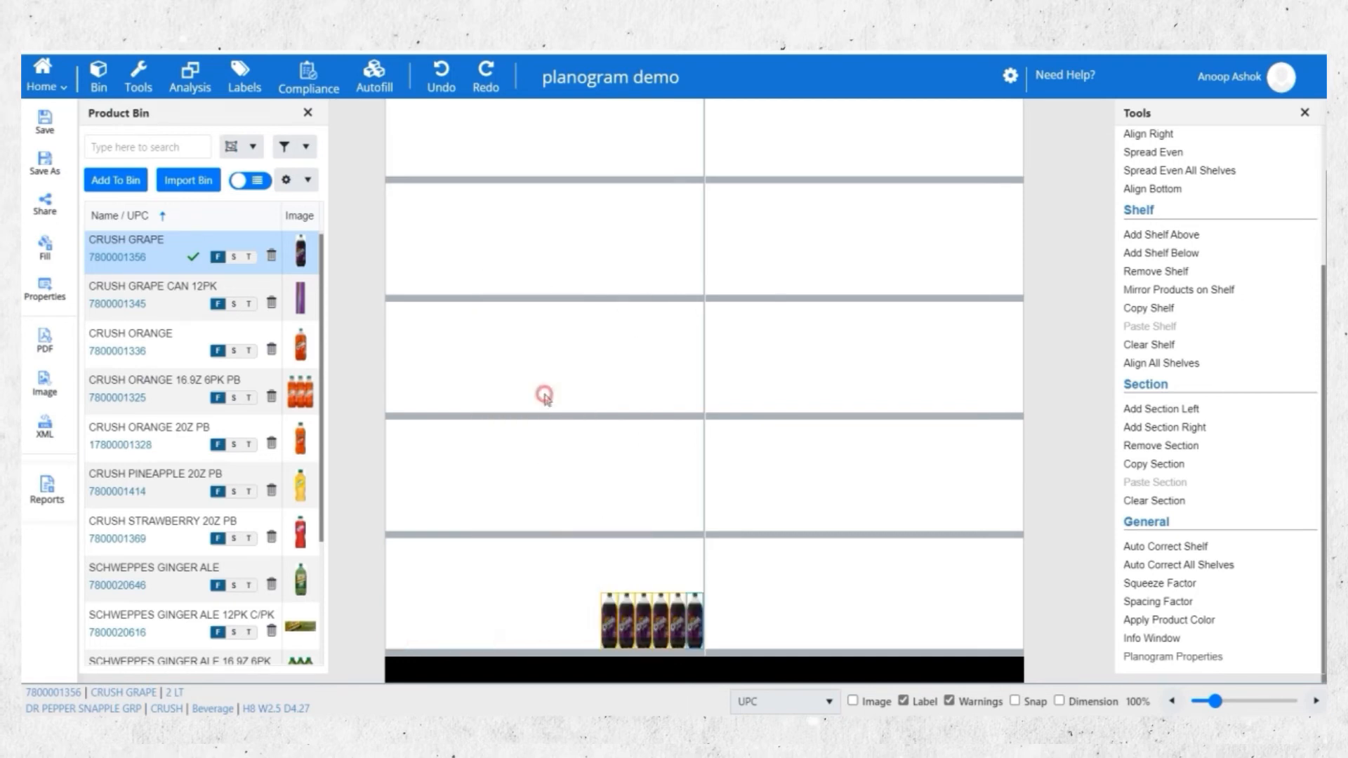
{"action": "right_click", "coordinate": [635, 620]}
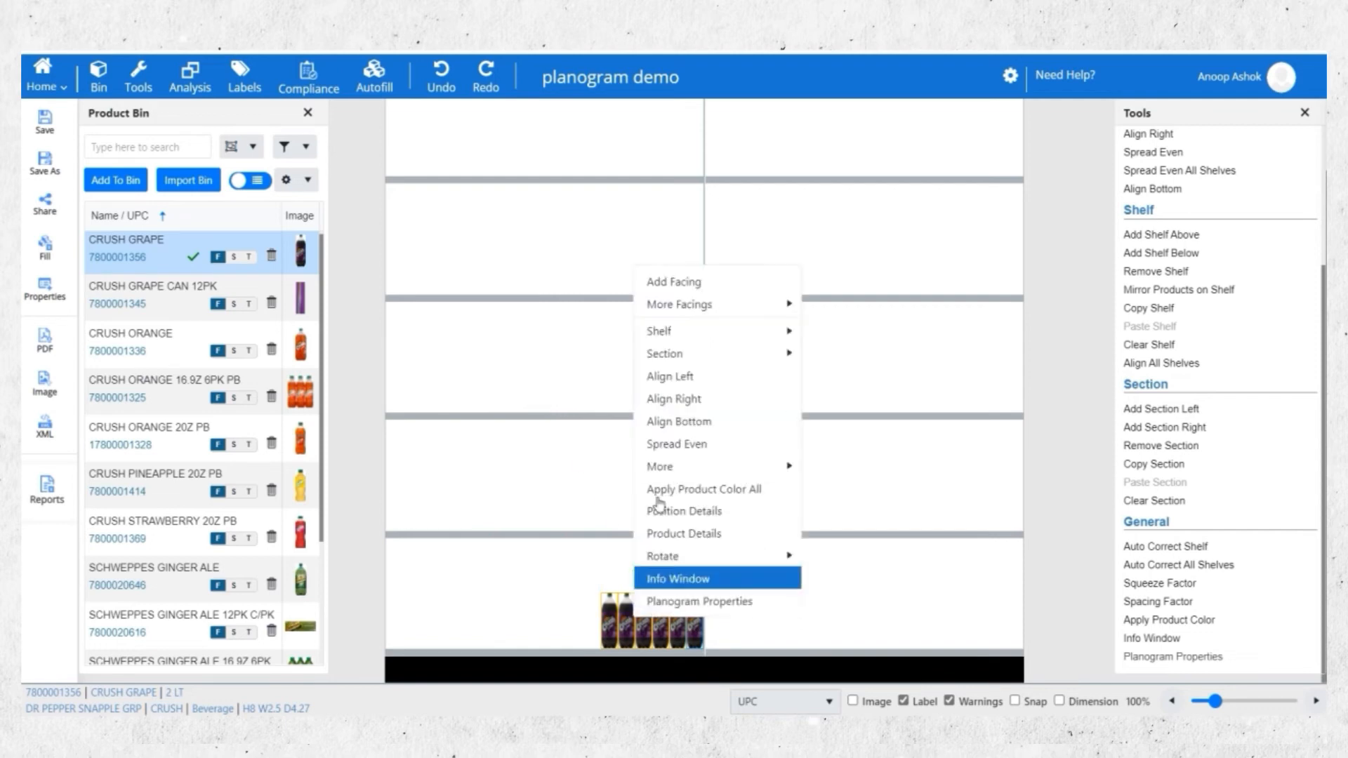
{"action": "left_click", "coordinate": [660, 414]}
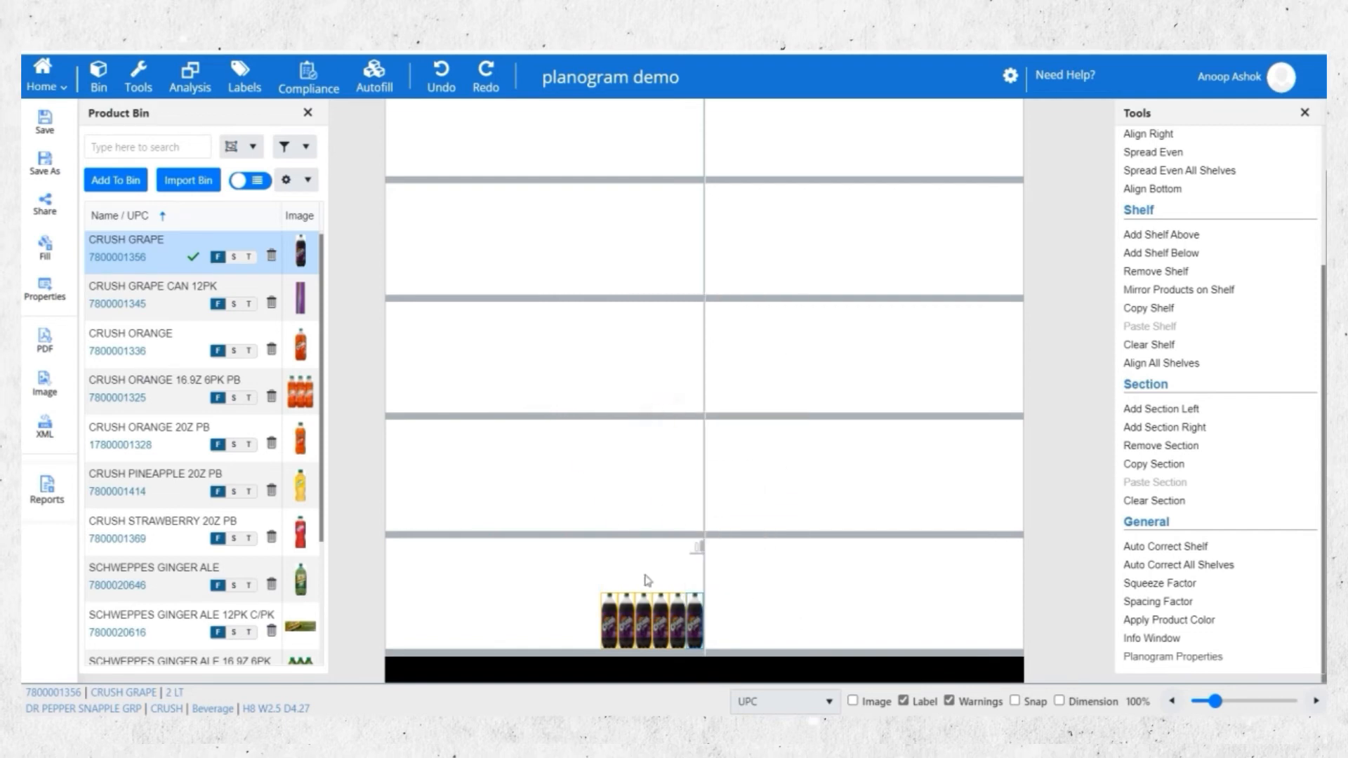
Spread the bottles evenly and run Auto Correct All Shelves.
{"action": "right_click", "coordinate": [667, 618]}
{"action": "left_click", "coordinate": [725, 437]}
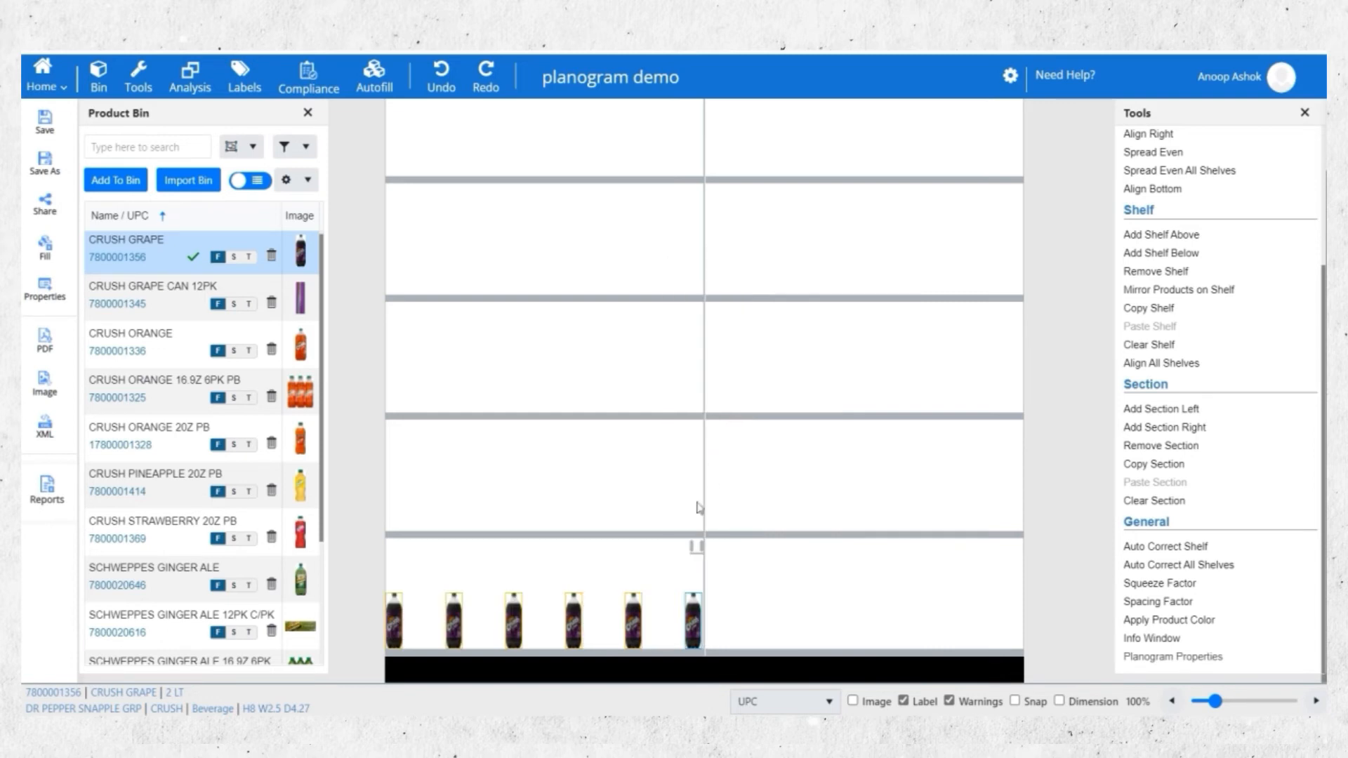
{"action": "right_click", "coordinate": [636, 622]}
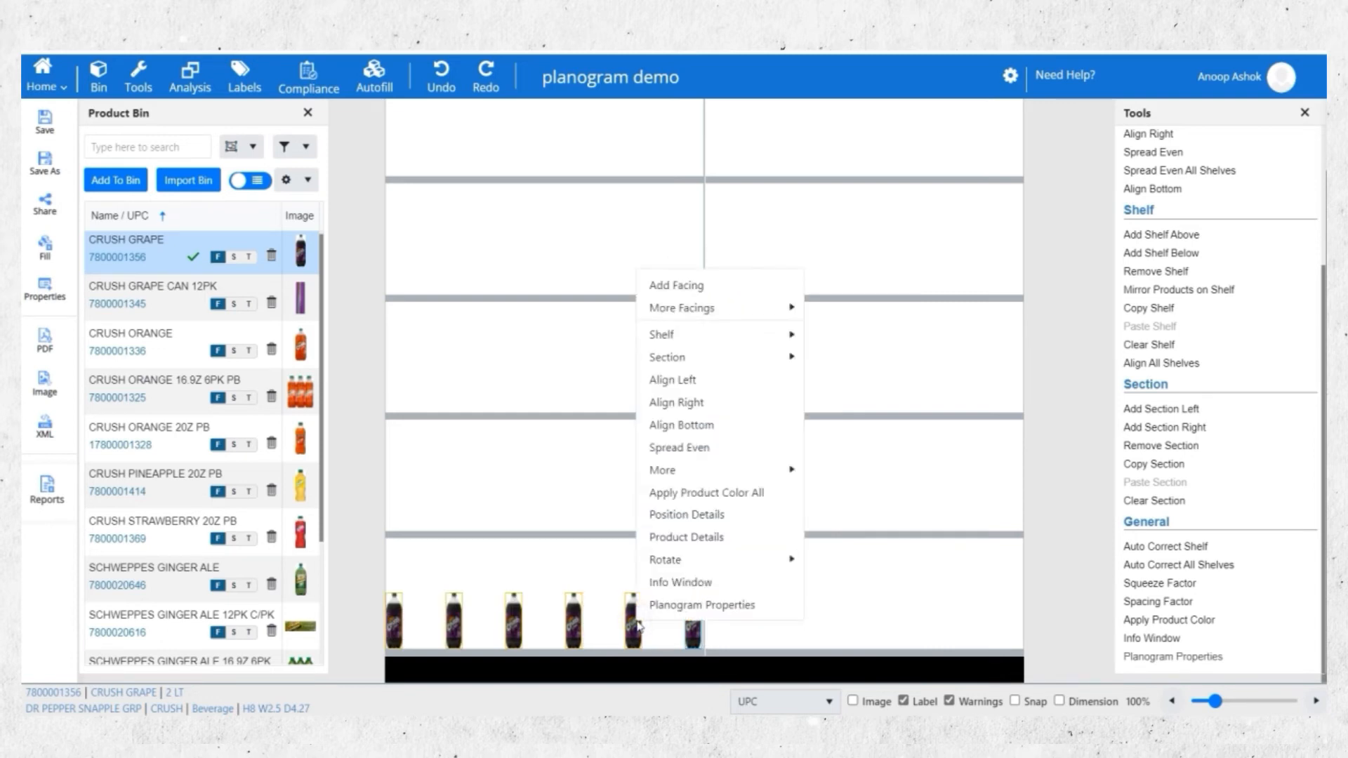
{"action": "mouse_move", "coordinate": [720, 470]}
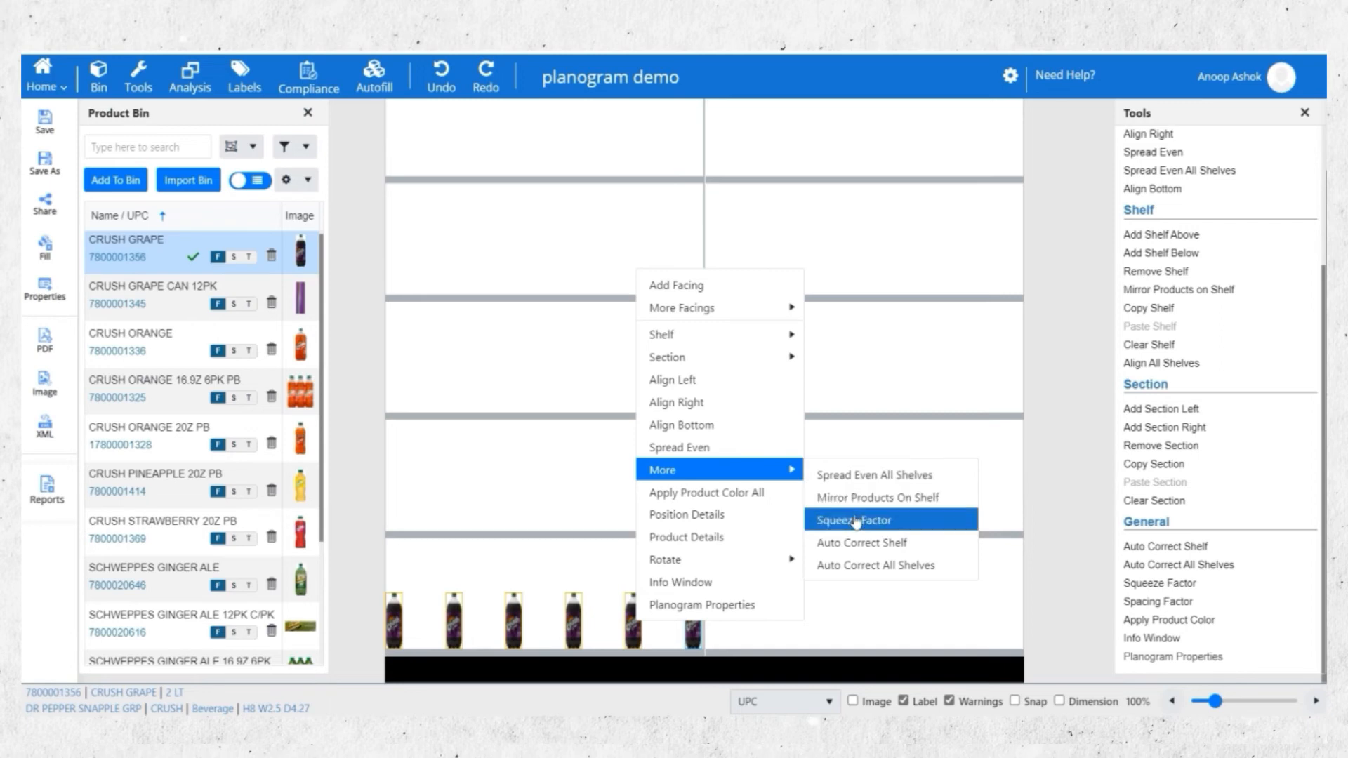
{"action": "left_click", "coordinate": [862, 564]}
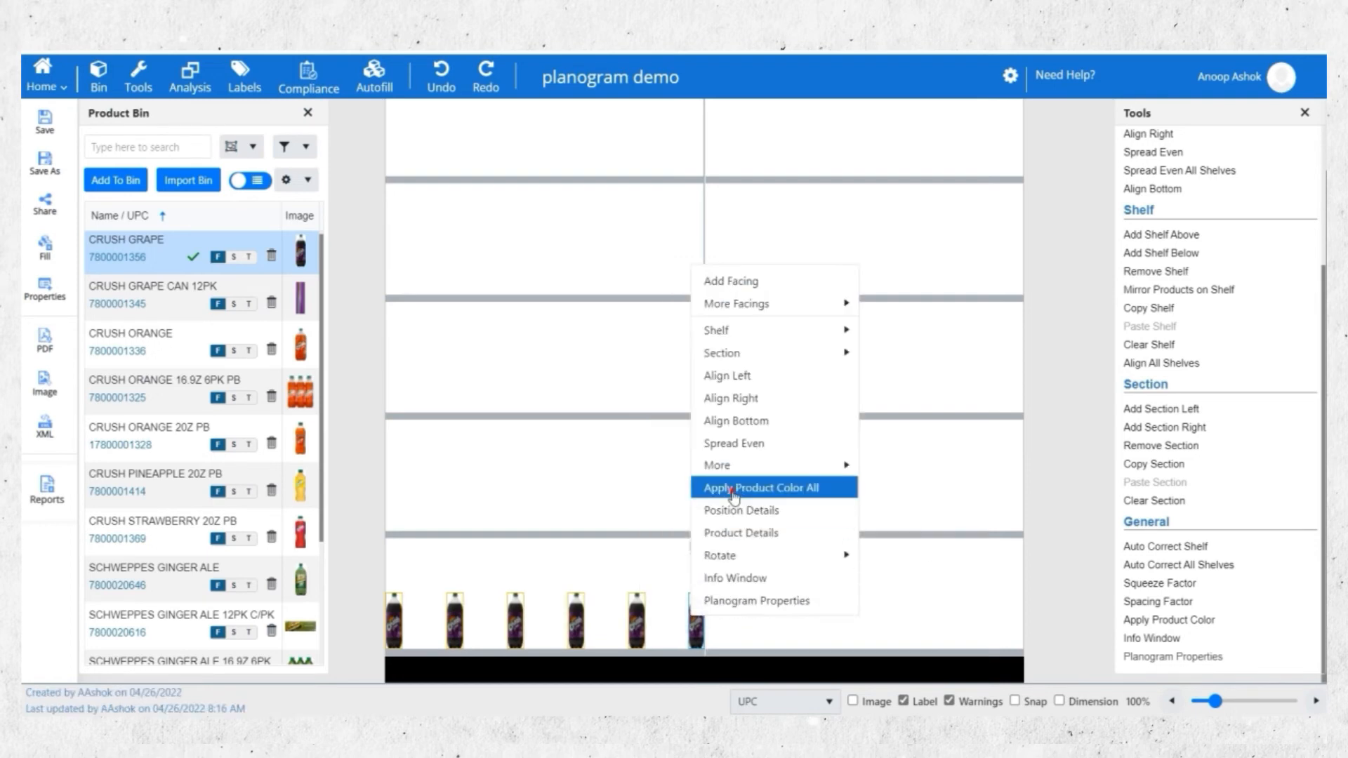
{"action": "left_click", "coordinate": [732, 496]}
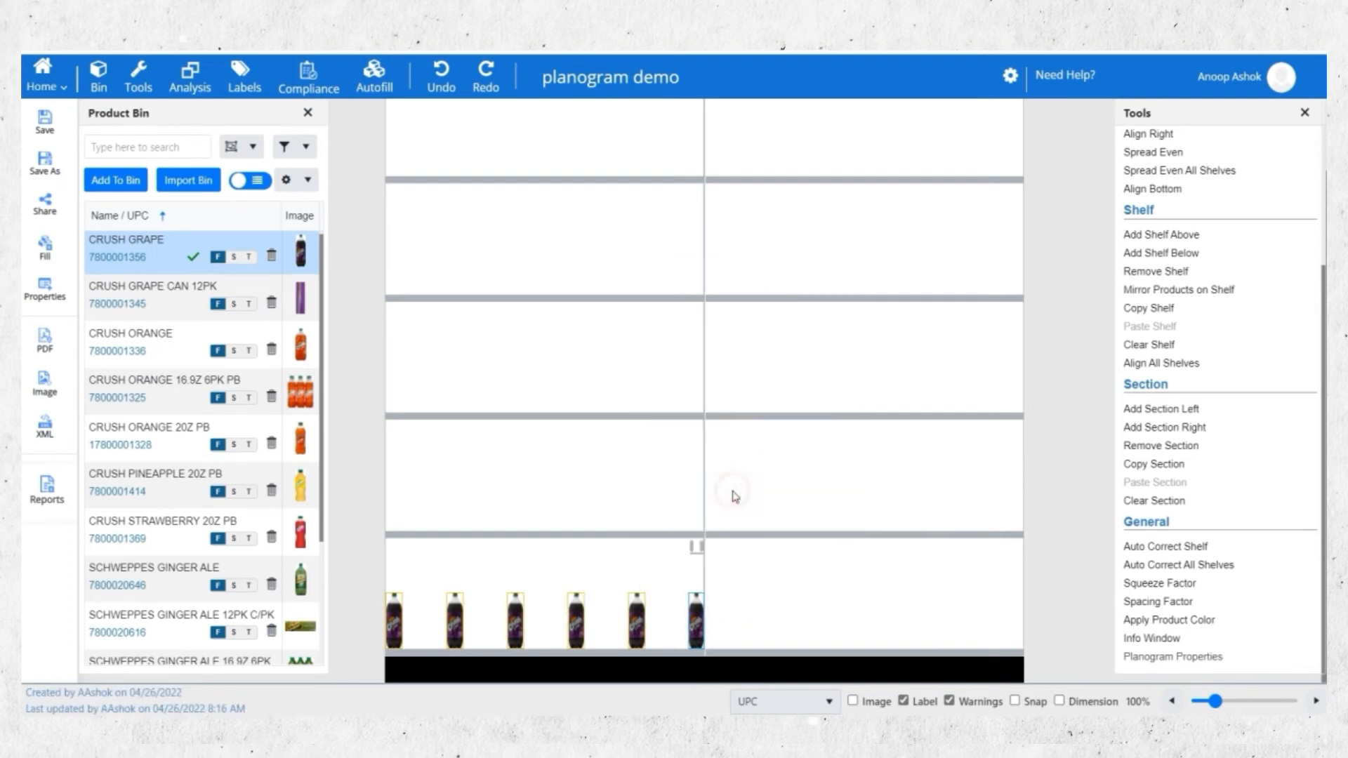
{"action": "right_click", "coordinate": [639, 618]}
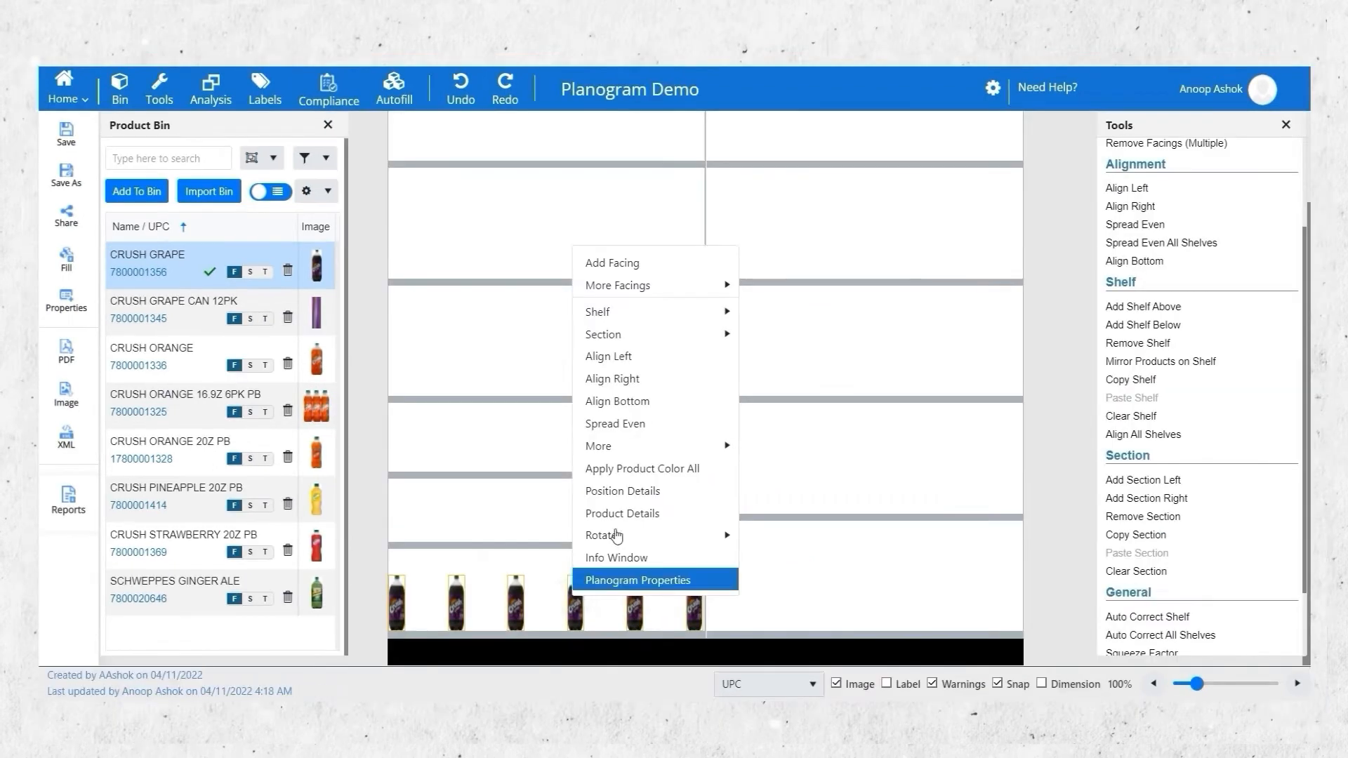
{"action": "left_click", "coordinate": [632, 511]}
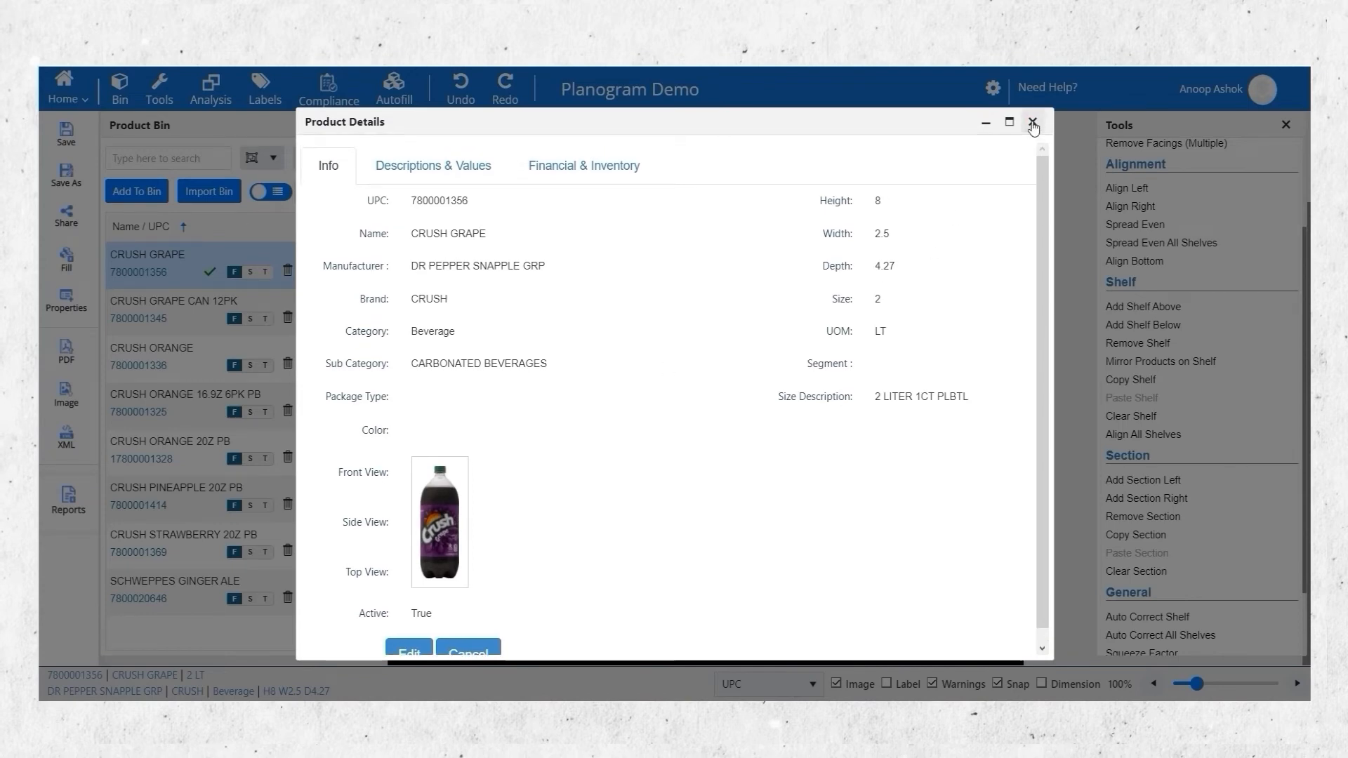
{"action": "left_click", "coordinate": [1033, 124]}
{"action": "right_click", "coordinate": [575, 603]}
{"action": "mouse_move", "coordinate": [594, 550]}
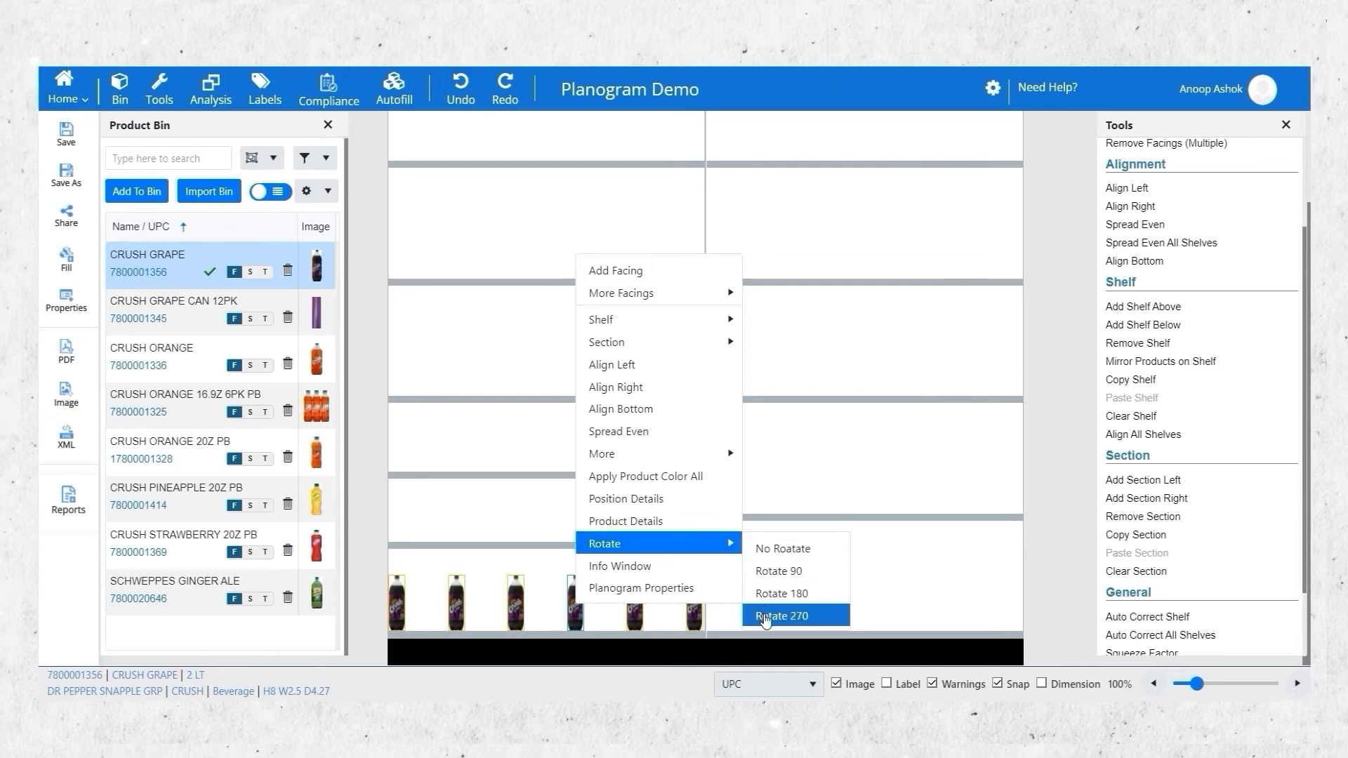
{"action": "left_click", "coordinate": [620, 566]}
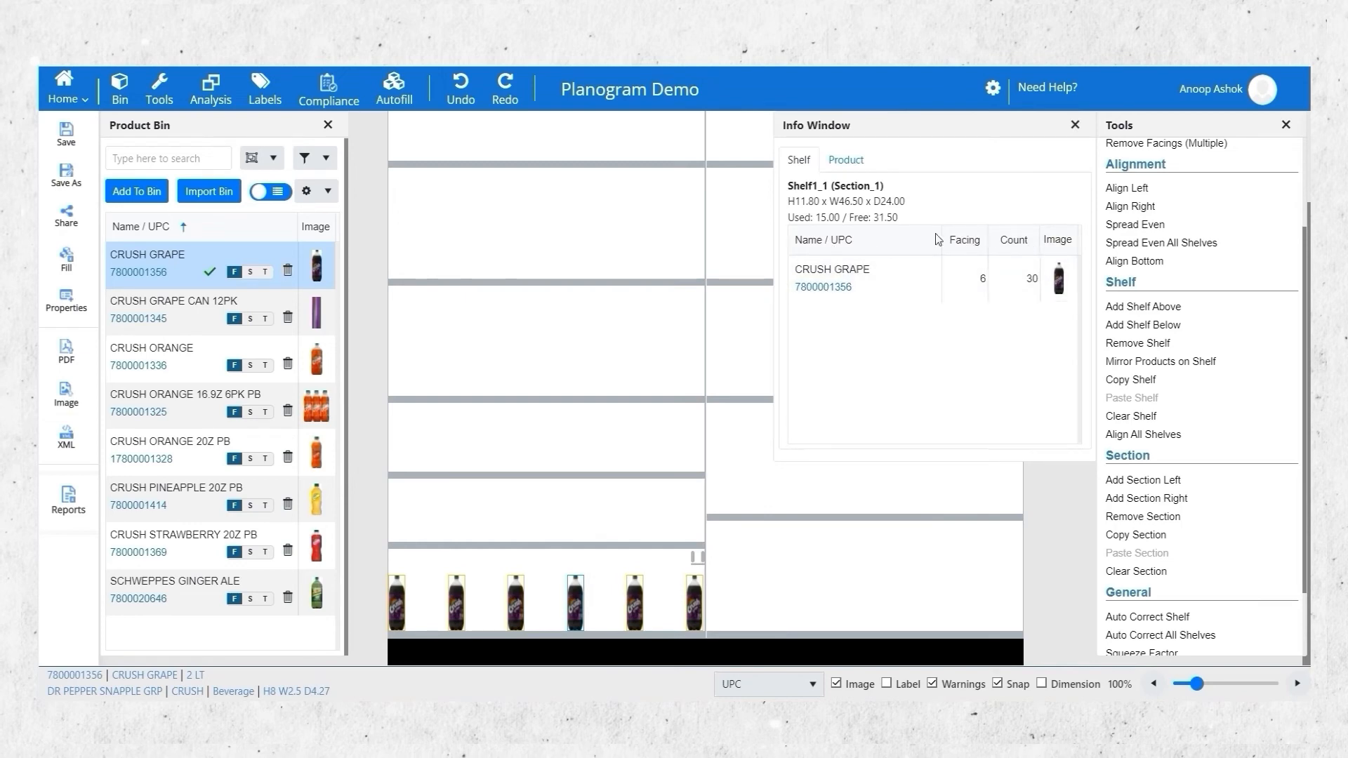
Review CRUSH GRAPE's Info Window details (height 8, width 2.5, depth 4.27), then close it.
{"action": "left_click", "coordinate": [845, 160]}
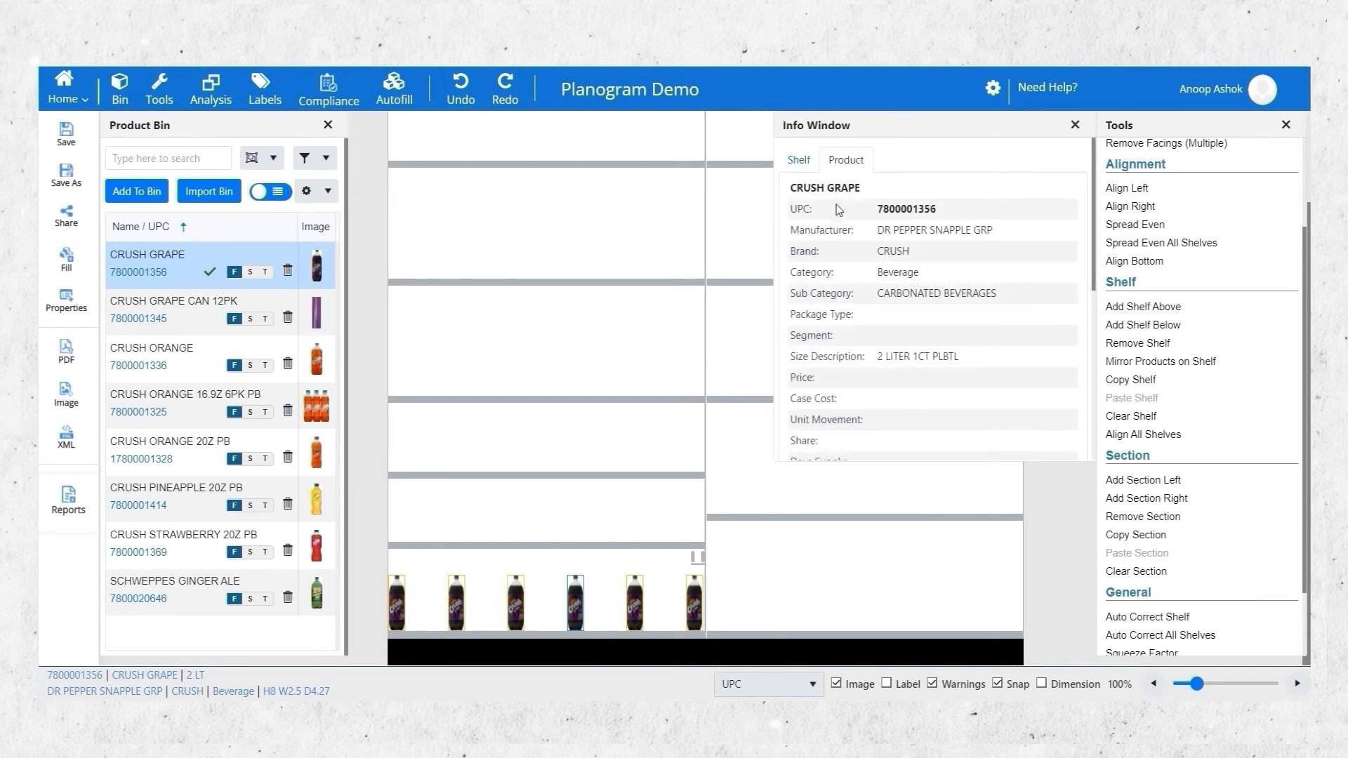
{"action": "scroll", "coordinate": [875, 381], "scroll_direction": "down", "scroll_amount": 1}
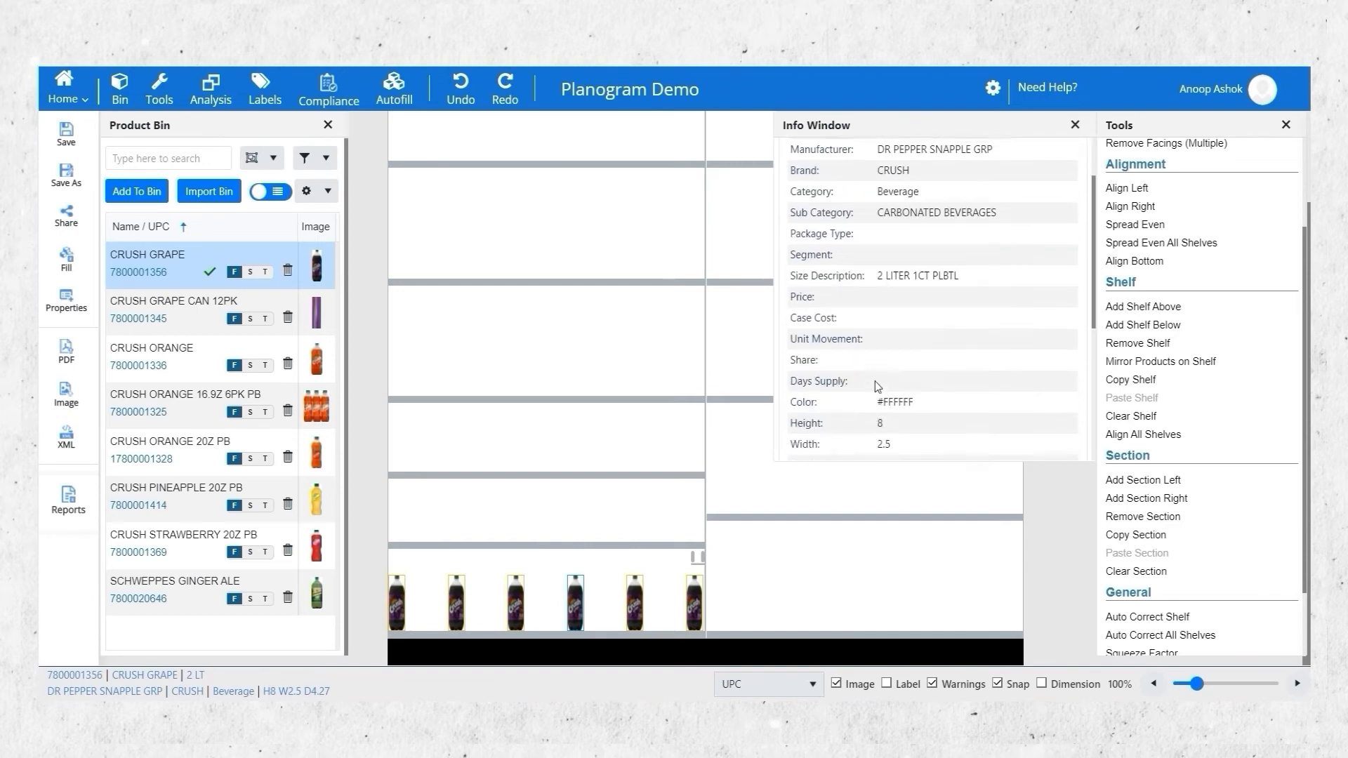
{"action": "scroll", "coordinate": [875, 381], "scroll_direction": "down", "scroll_amount": 2}
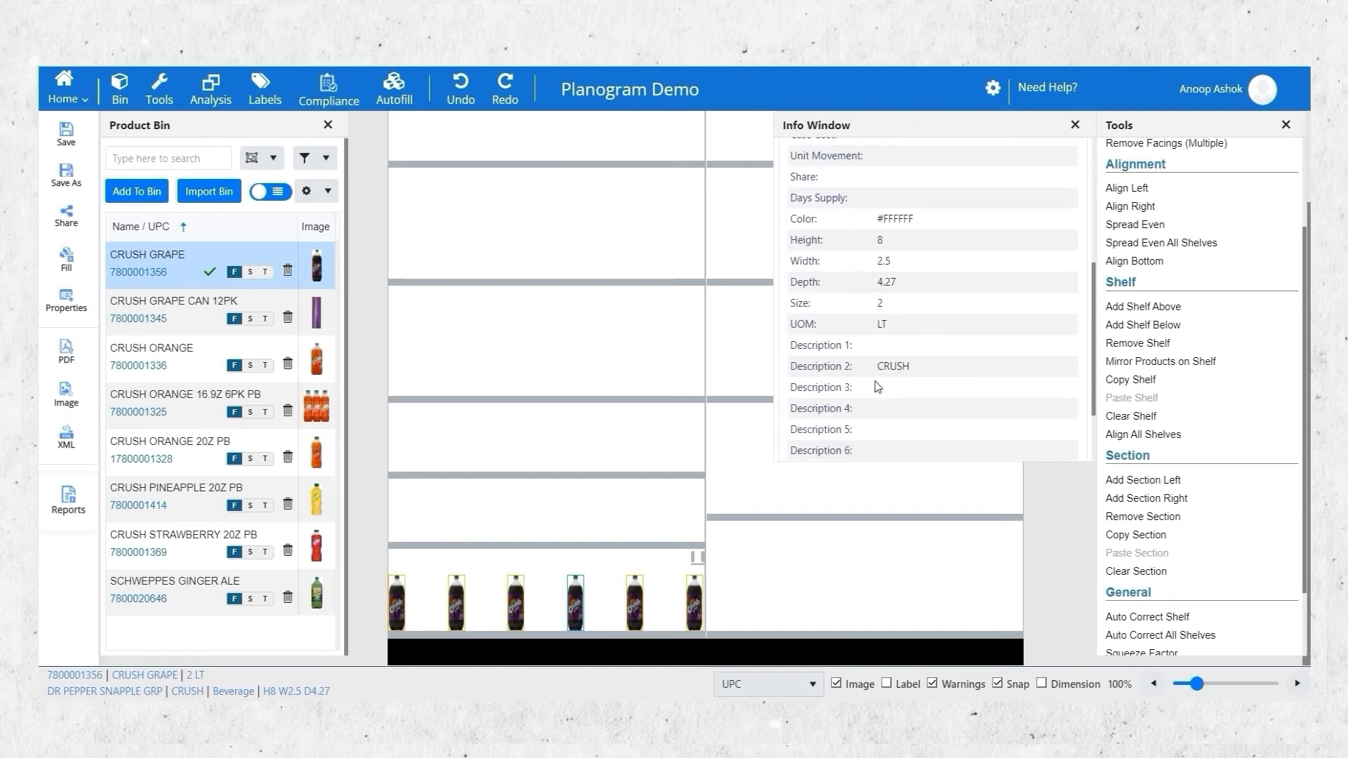
{"action": "scroll", "coordinate": [875, 385], "scroll_direction": "down", "scroll_amount": 1}
{"action": "scroll", "coordinate": [875, 385], "scroll_direction": "up", "scroll_amount": 1}
{"action": "scroll", "coordinate": [875, 381], "scroll_direction": "up", "scroll_amount": 1}
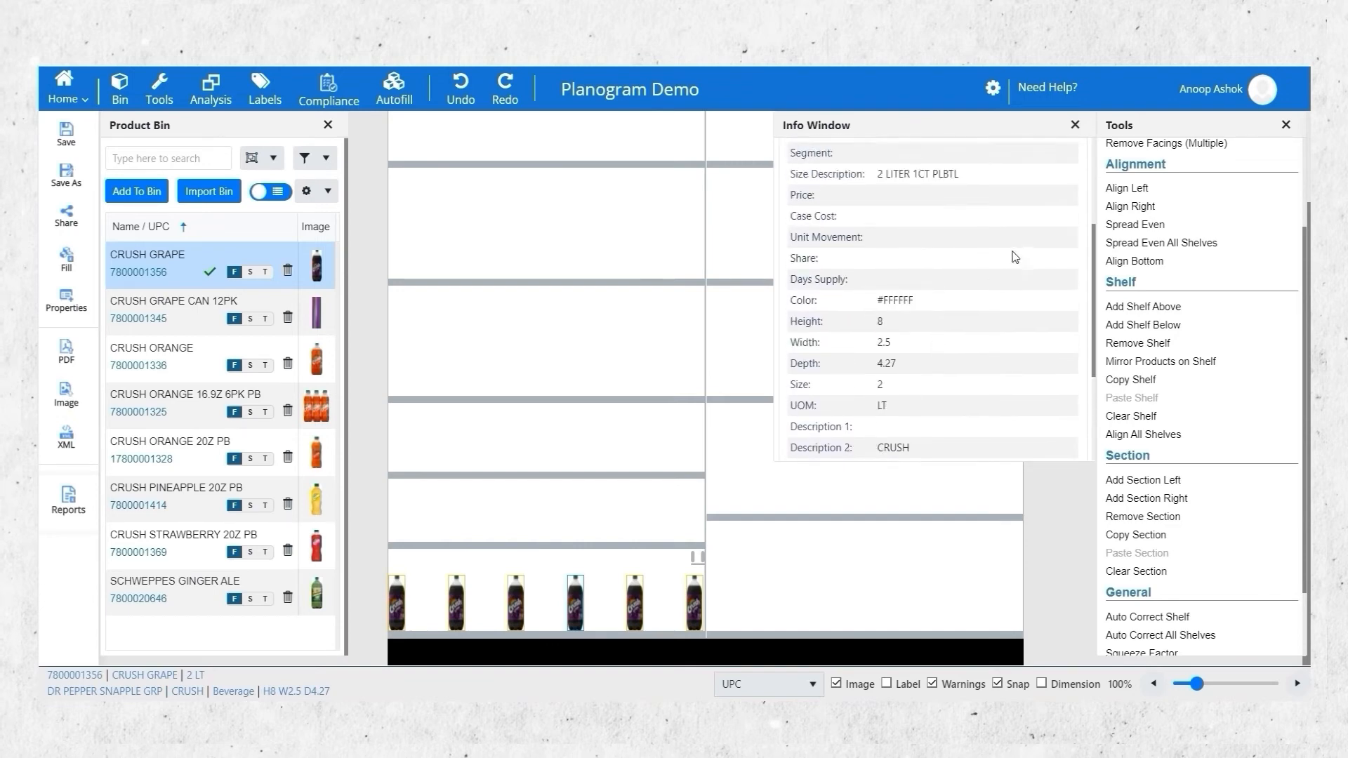
{"action": "left_click", "coordinate": [1075, 124]}
{"action": "right_click", "coordinate": [577, 602]}
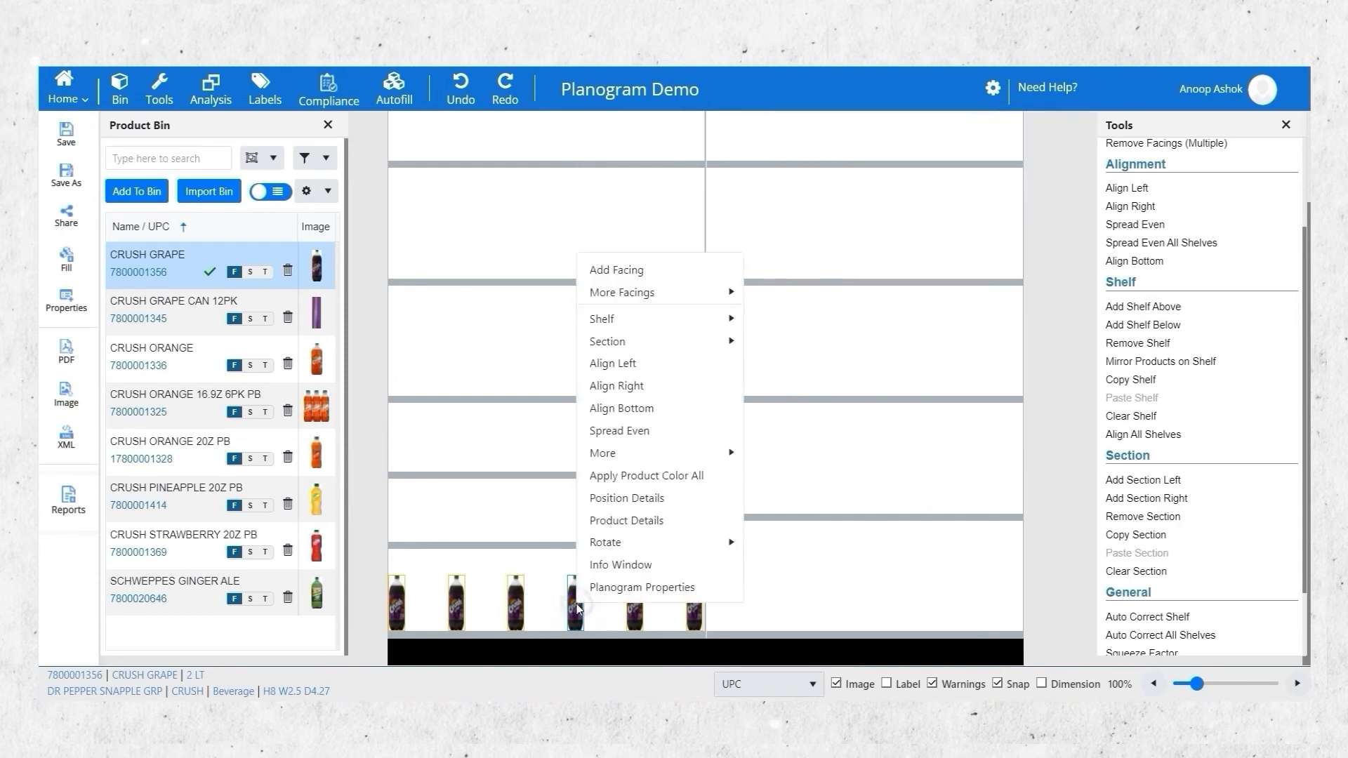
{"action": "left_click", "coordinate": [609, 587]}
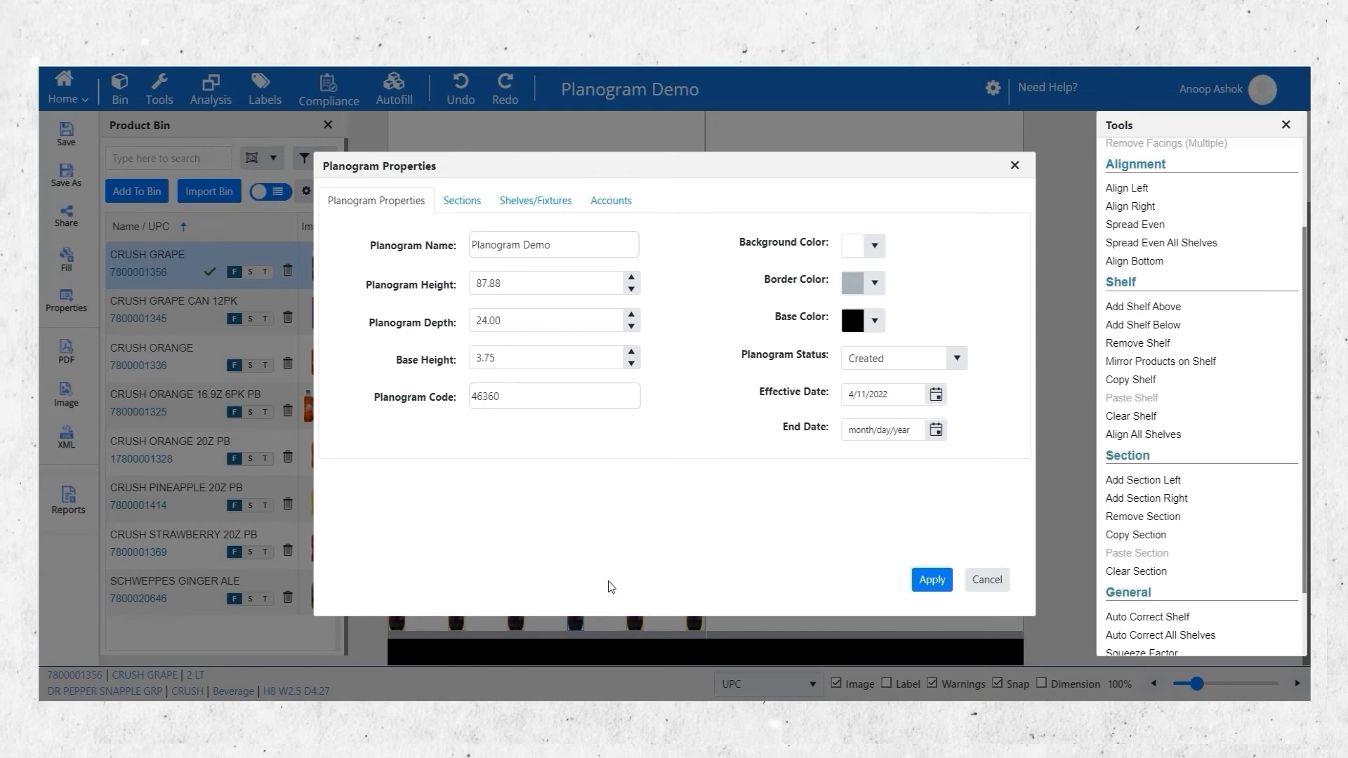
{"action": "left_click", "coordinate": [1015, 166]}
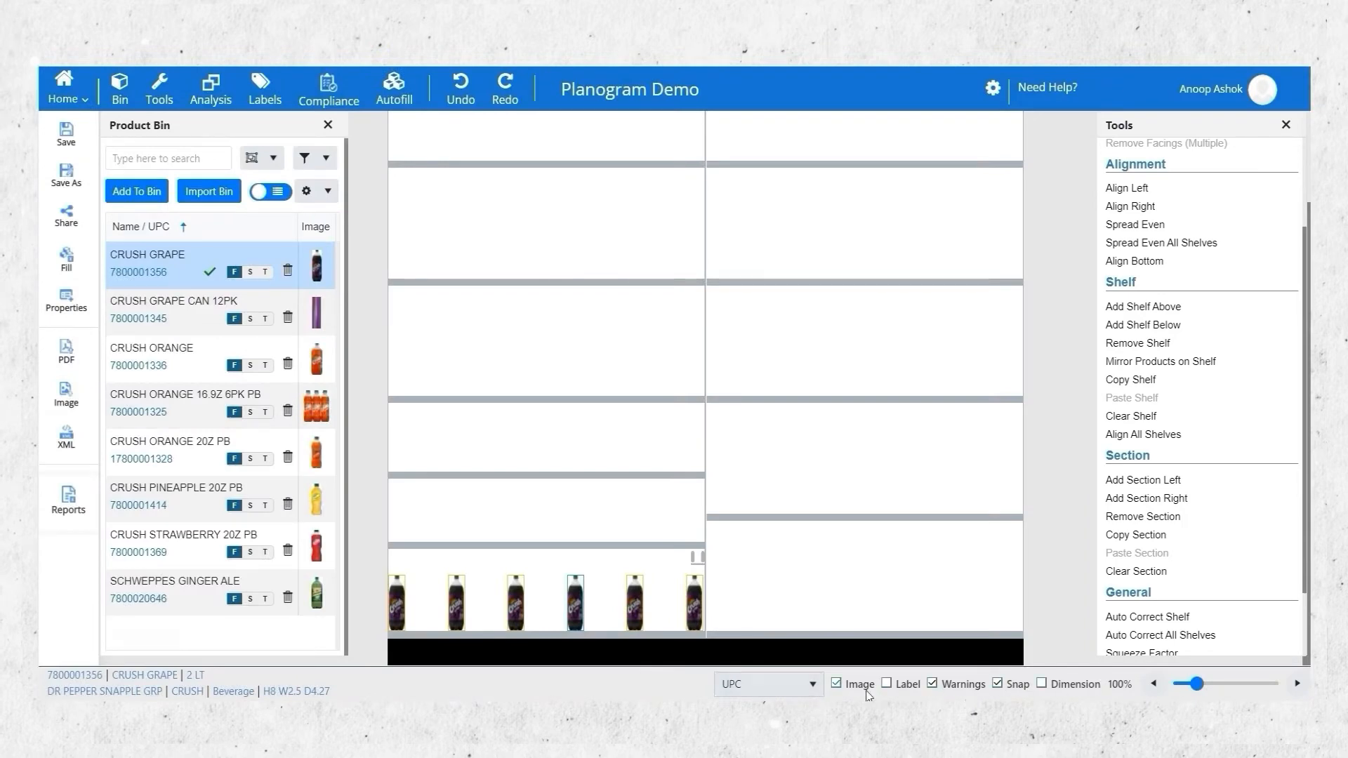
Keep UPC as the product label field and save the Planogram Demo.
{"action": "left_click", "coordinate": [813, 690]}
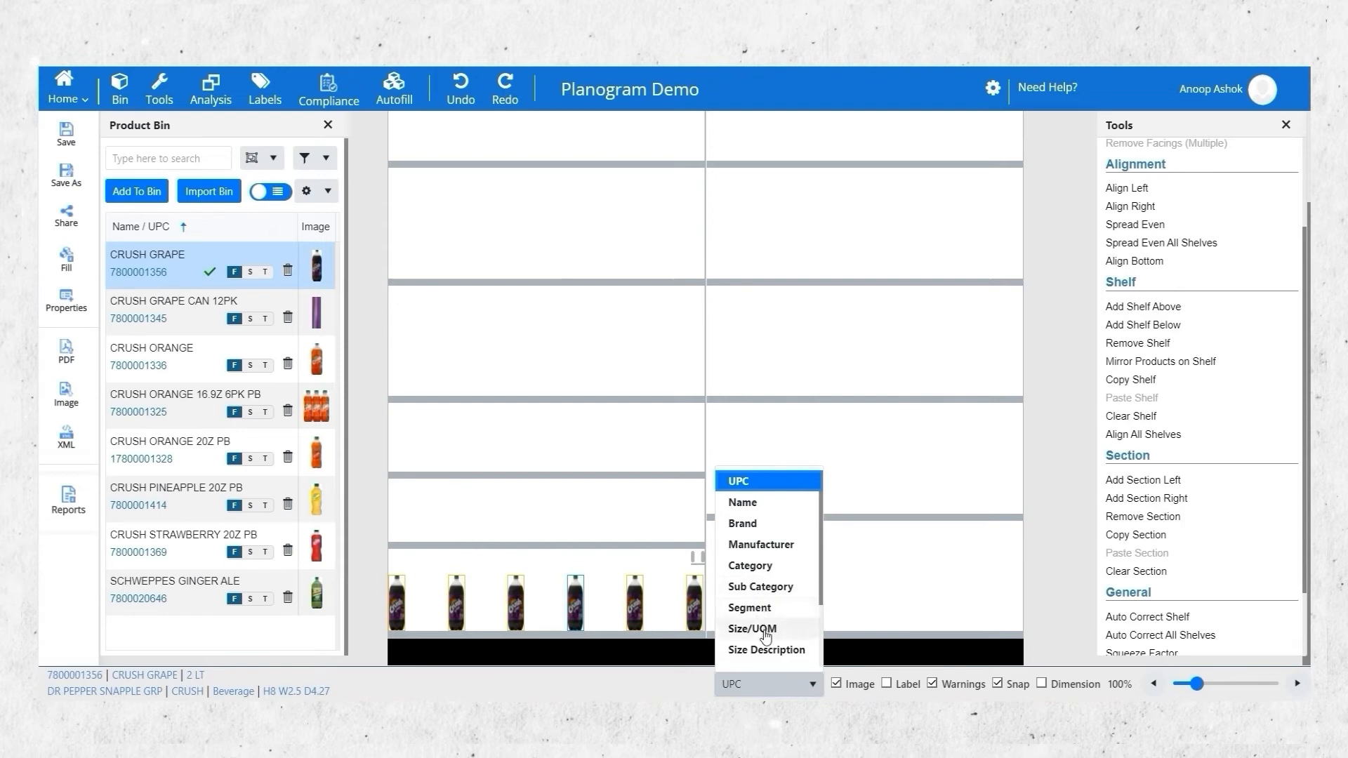
{"action": "left_click", "coordinate": [758, 687]}
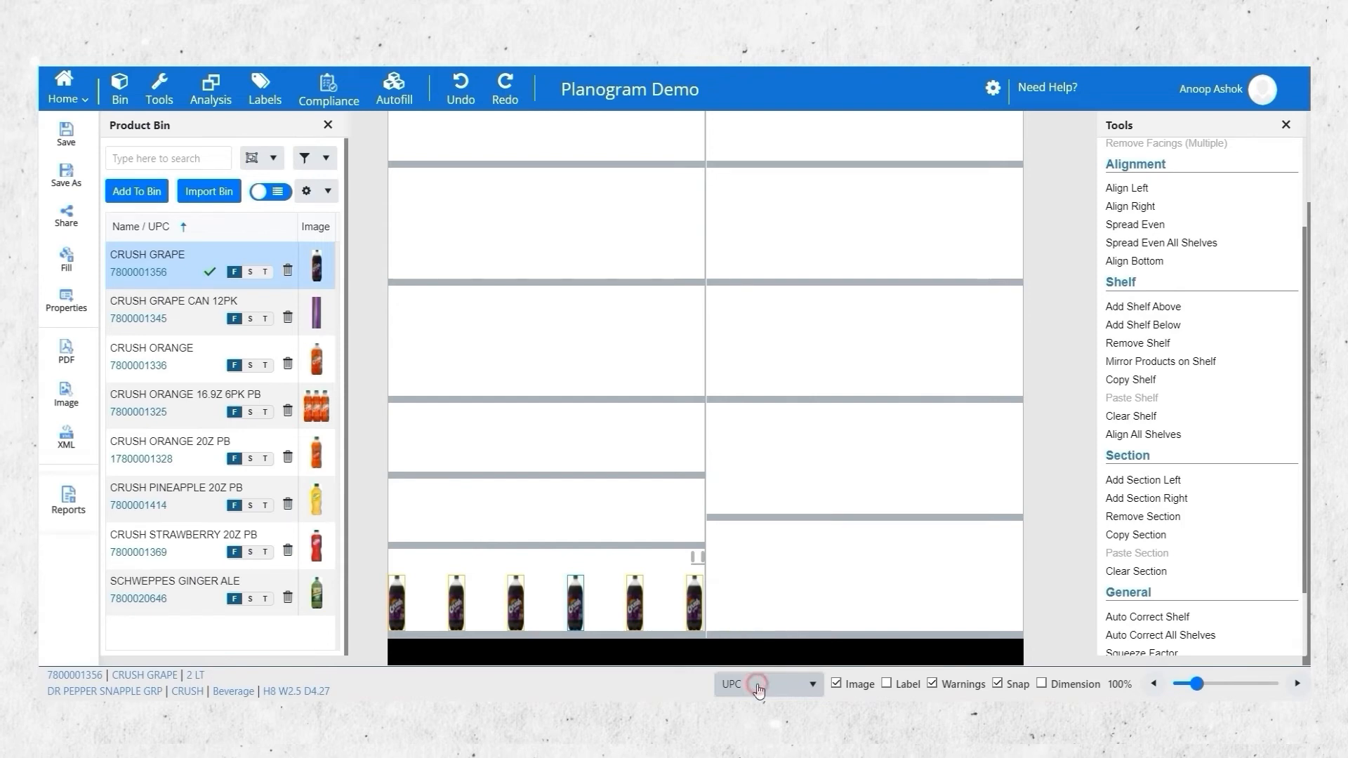
{"action": "left_click", "coordinate": [68, 133]}
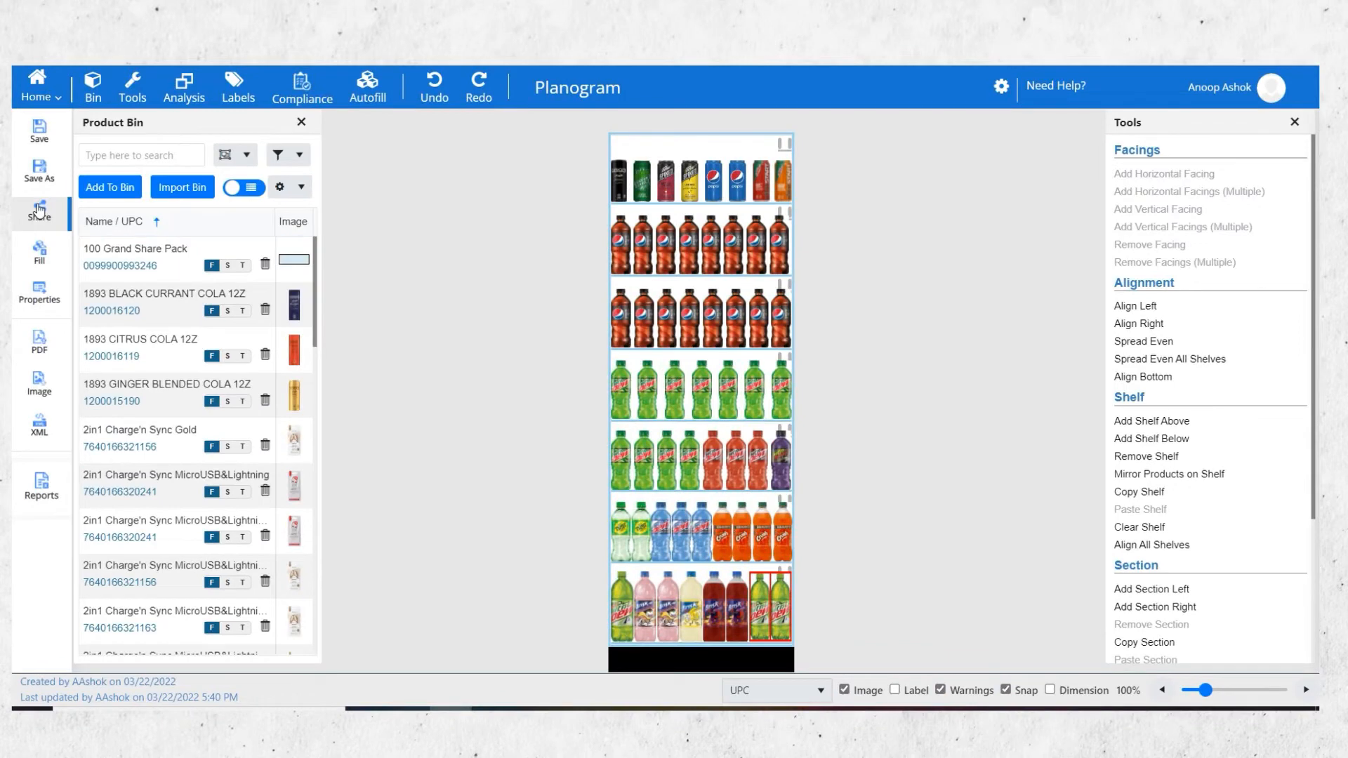
Check the planogram's Share settings, keeping the View Only role, then open Fill.
{"action": "left_click", "coordinate": [74, 208]}
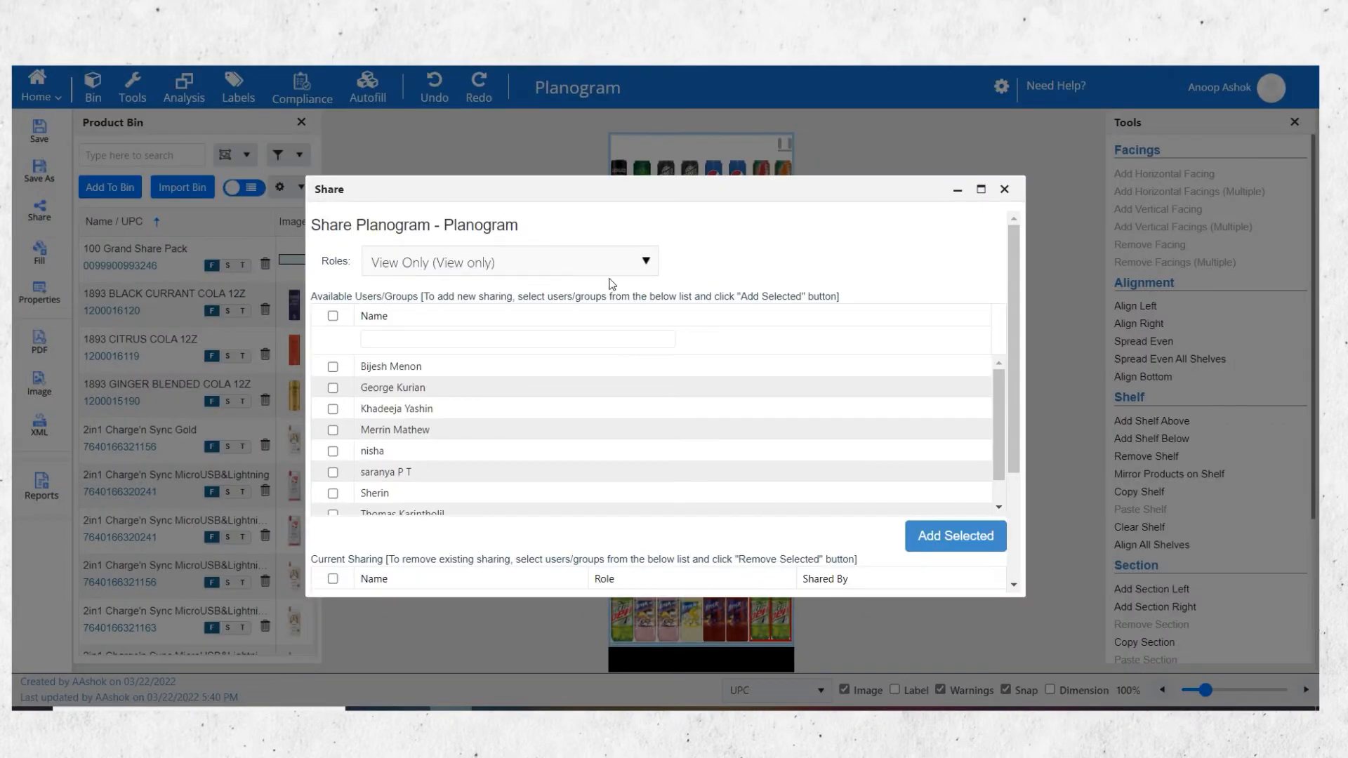
{"action": "left_click", "coordinate": [646, 264]}
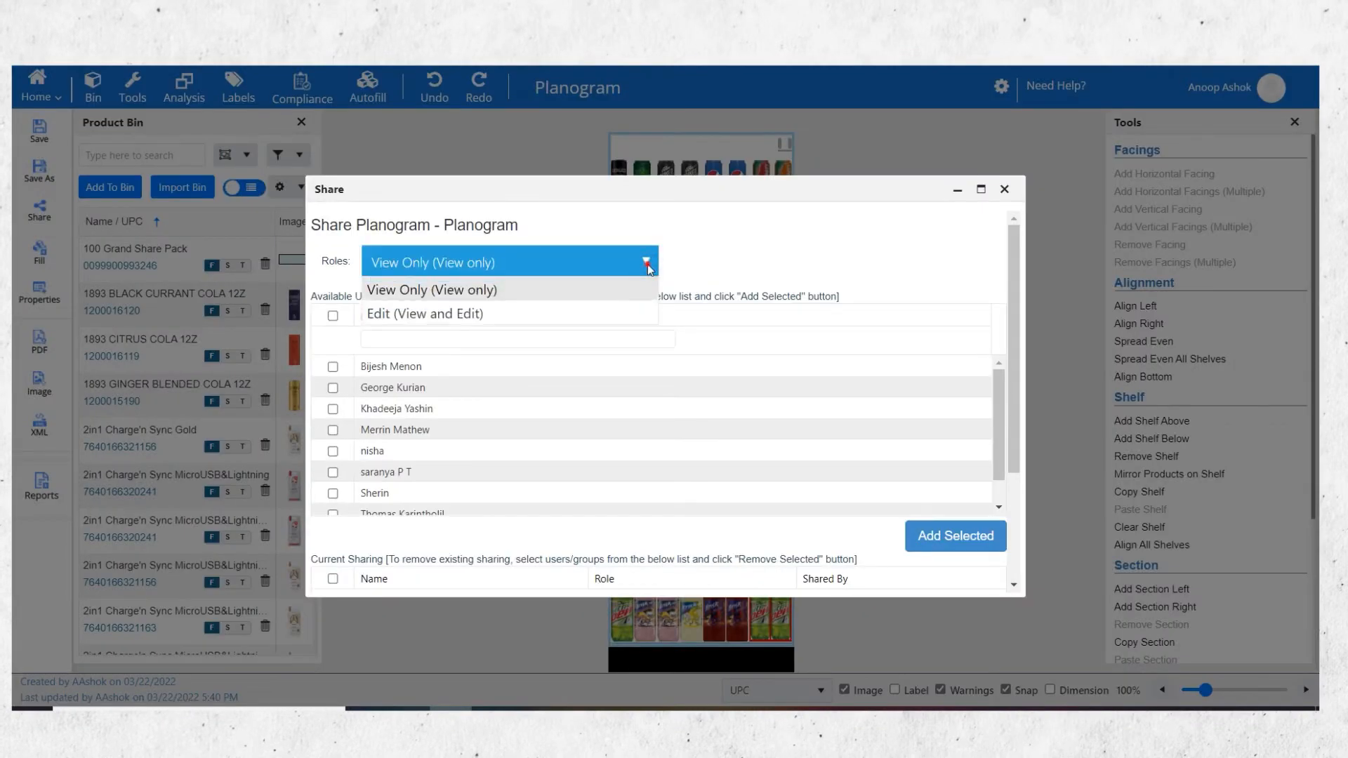
{"action": "left_click", "coordinate": [648, 269]}
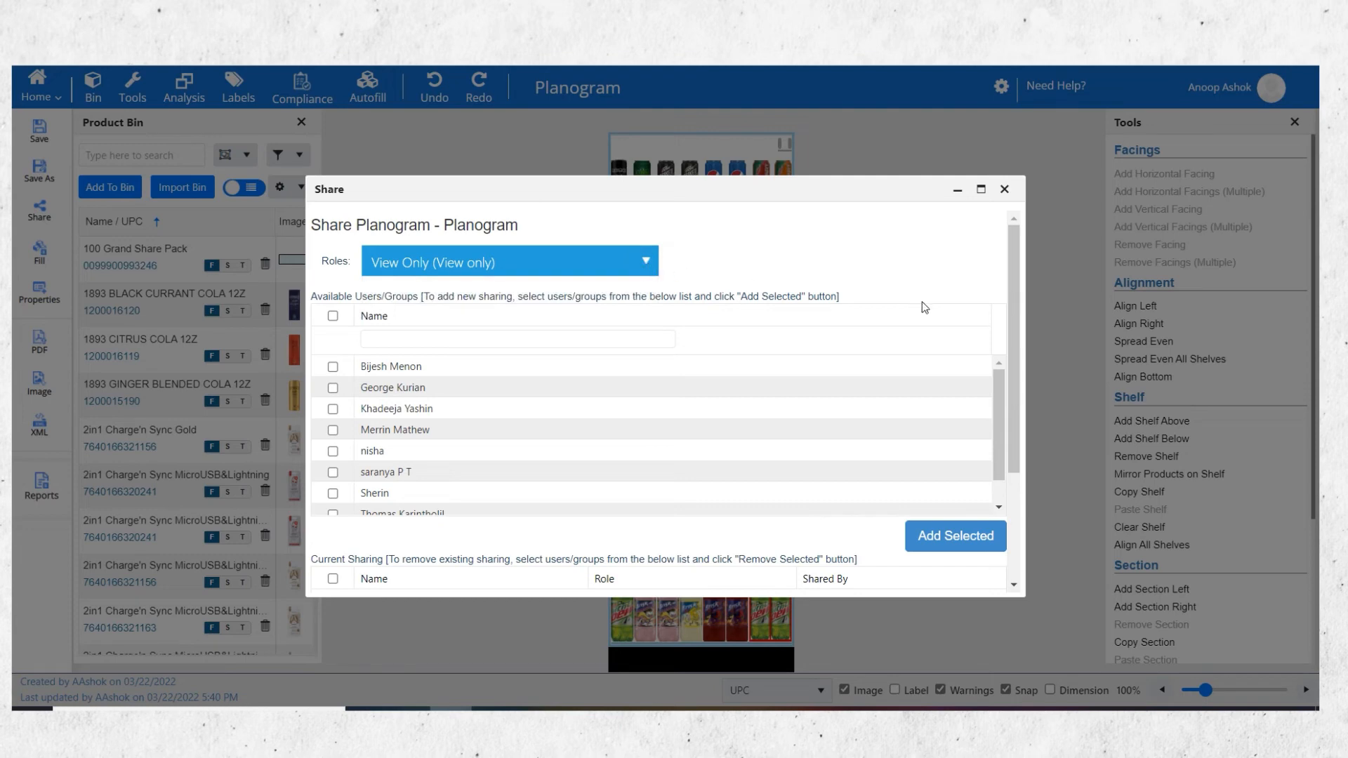
{"action": "left_click_drag", "start_coordinate": [1012, 316], "coordinate": [1038, 440]}
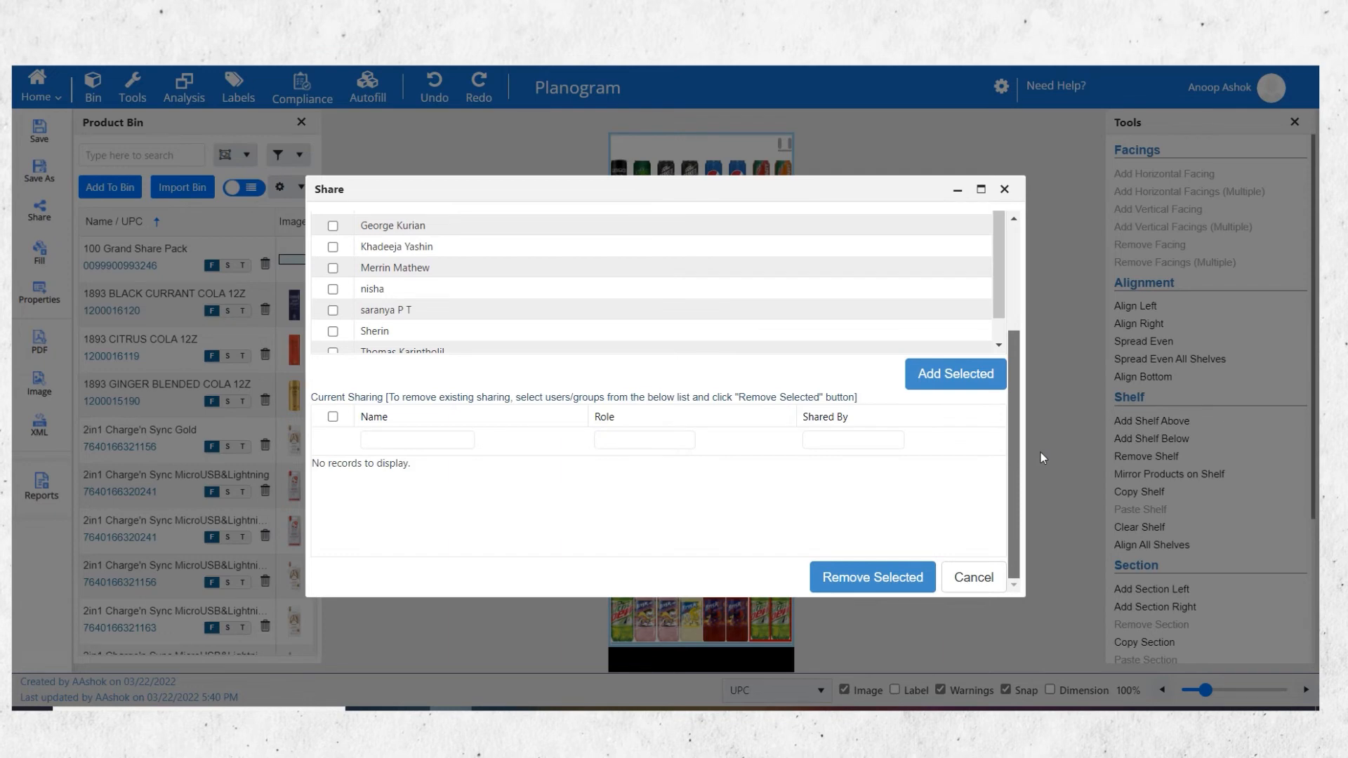
{"action": "left_click_drag", "start_coordinate": [1041, 452], "coordinate": [1024, 295]}
{"action": "left_click", "coordinate": [49, 259]}
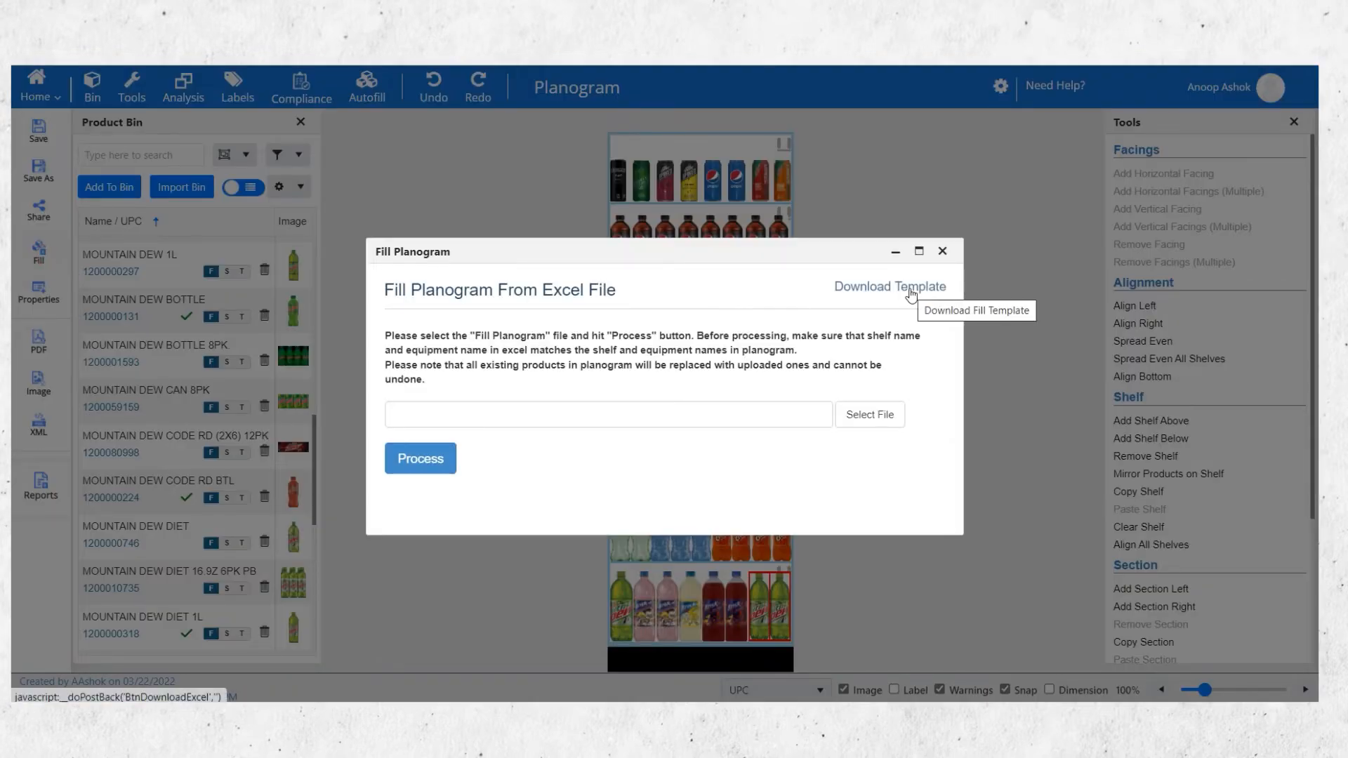
Download Planogram Fill Template.xlsx and open it in Excel.
{"action": "left_click", "coordinate": [911, 288]}
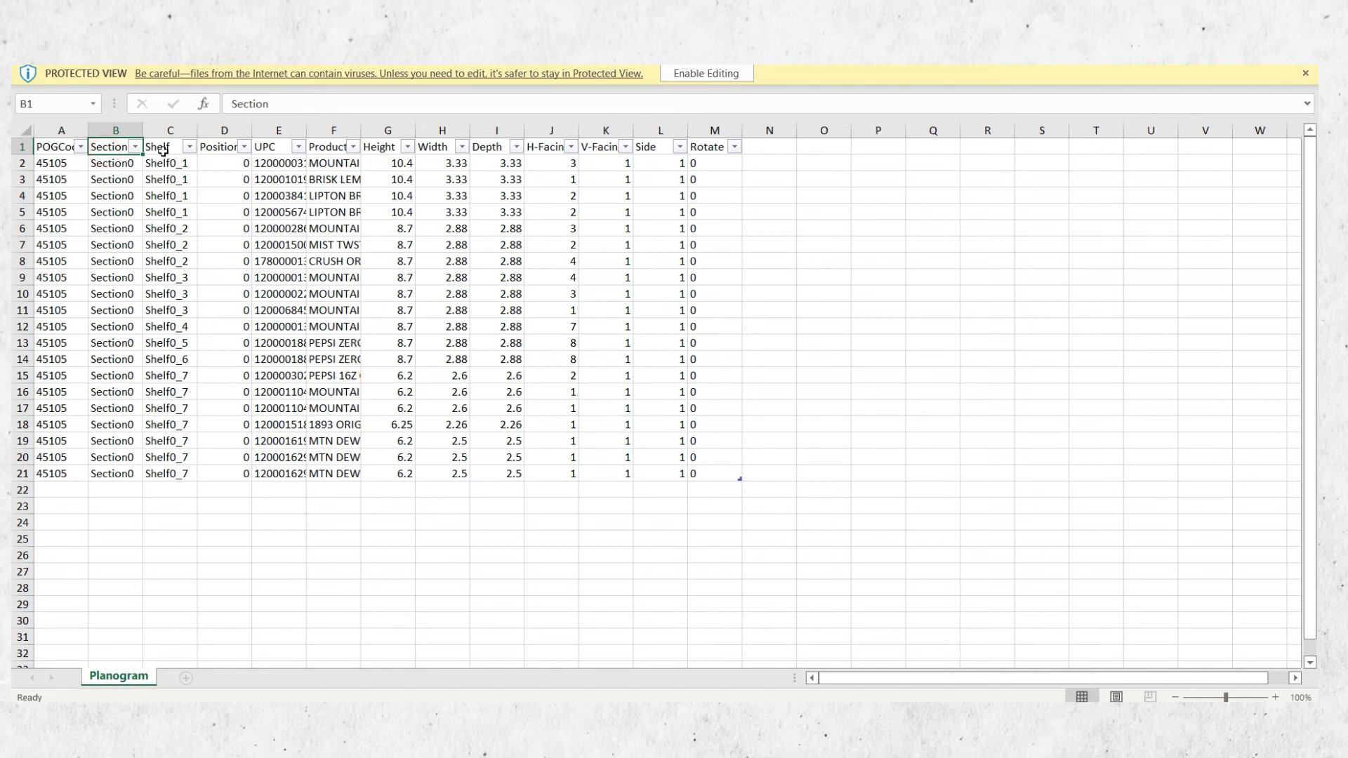
Review the template's column headings: UPC, ProductName, Height, Width, Depth, H-Facing, V-Facing, Side, Rotate.
{"action": "left_click", "coordinate": [281, 149]}
{"action": "left_click", "coordinate": [324, 148]}
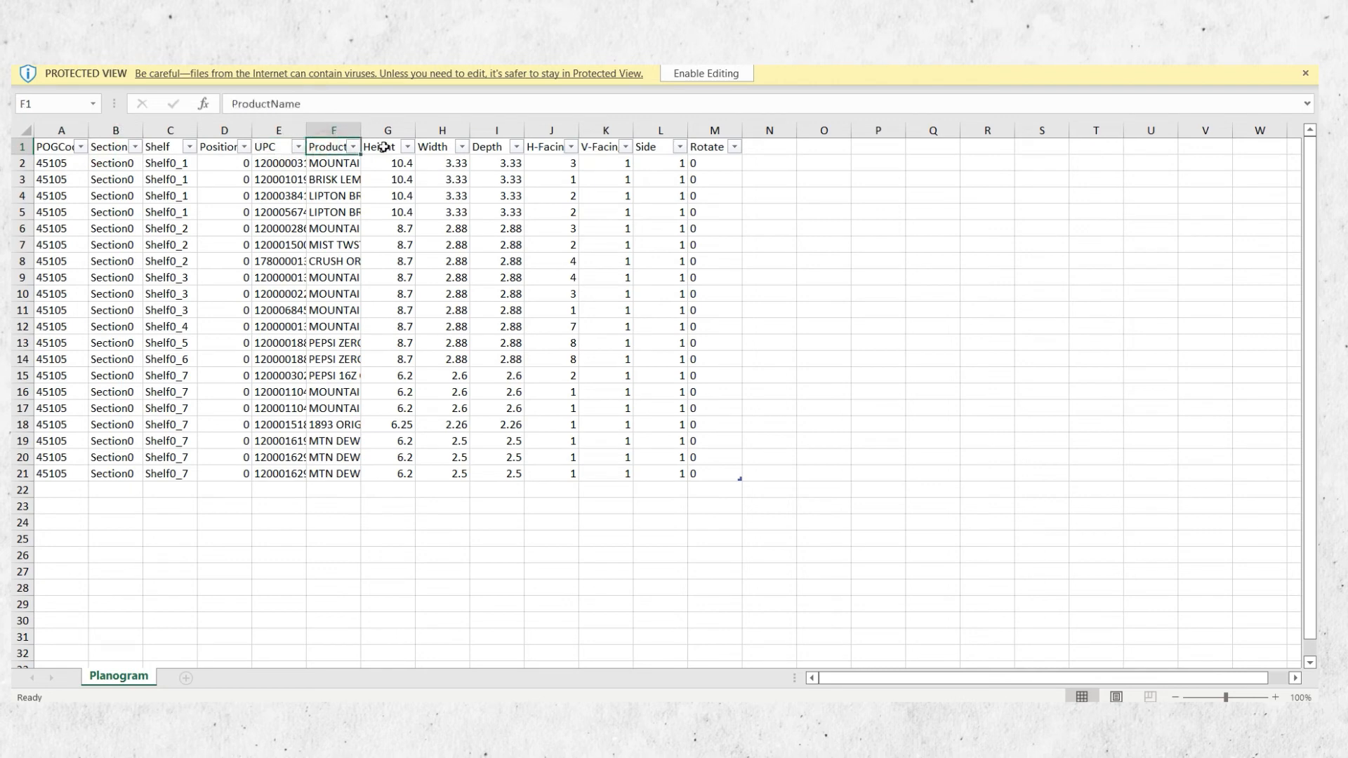
{"action": "left_click", "coordinate": [387, 146]}
{"action": "left_click", "coordinate": [440, 146]}
{"action": "left_click", "coordinate": [478, 147]}
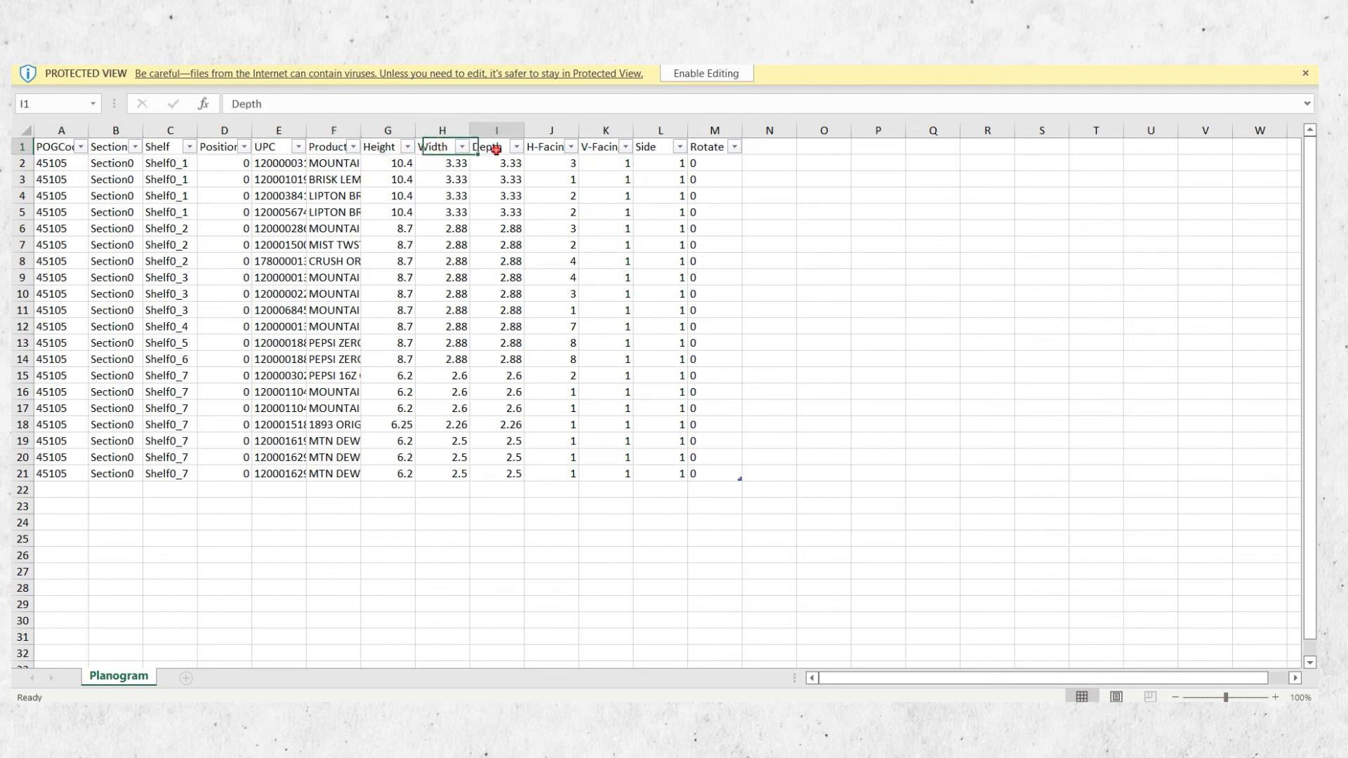
{"action": "left_click", "coordinate": [553, 146]}
{"action": "left_click", "coordinate": [608, 147]}
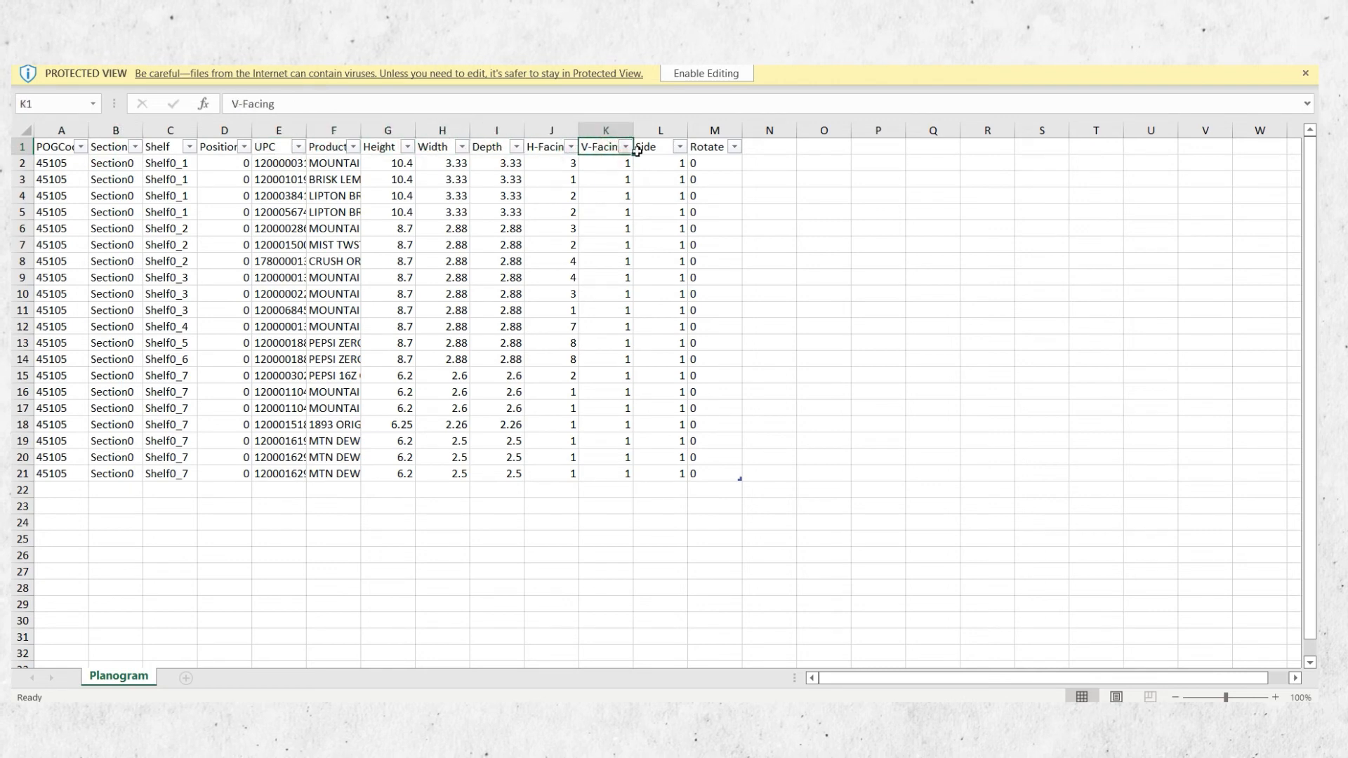
{"action": "left_click", "coordinate": [658, 150]}
{"action": "left_click", "coordinate": [704, 149]}
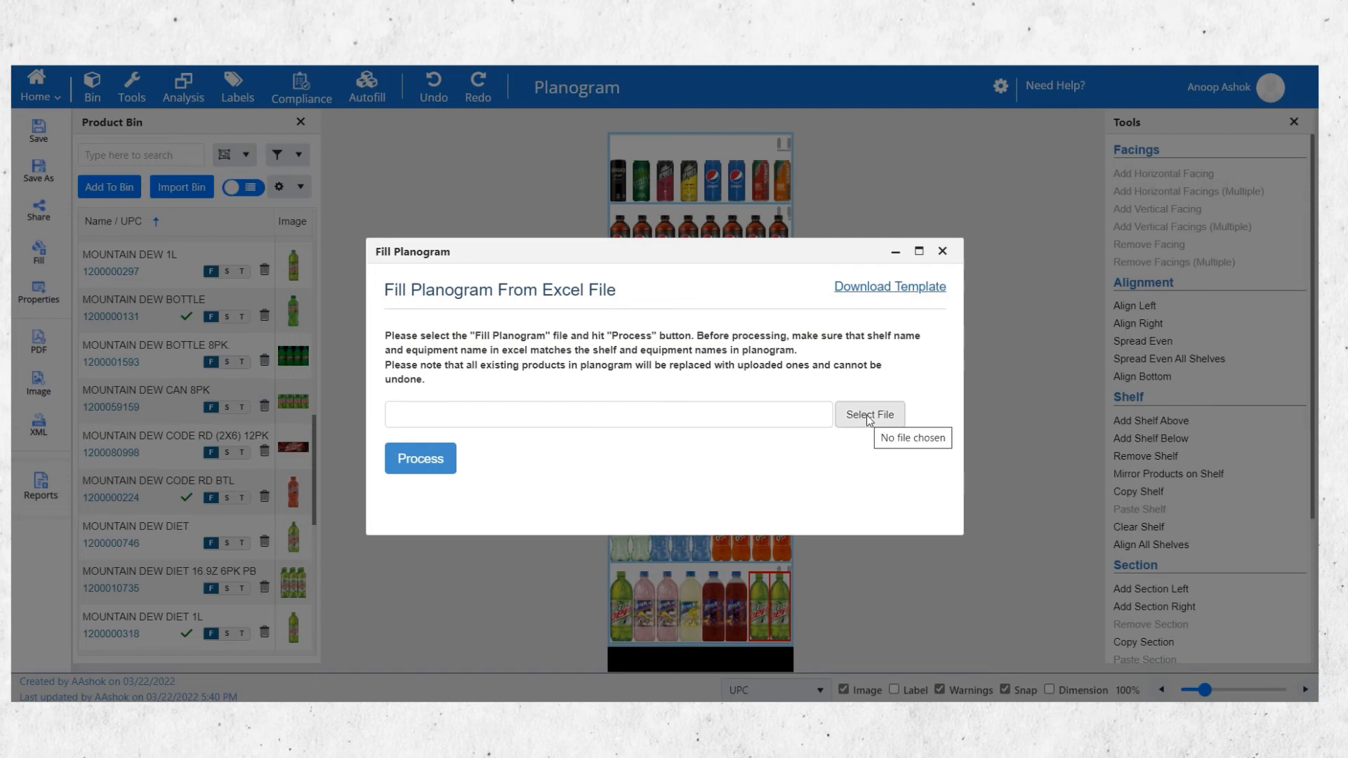
Export the planogram as the three-page Planogram.pdf and as a low-quality jpeg image.
{"action": "left_click", "coordinate": [422, 469]}
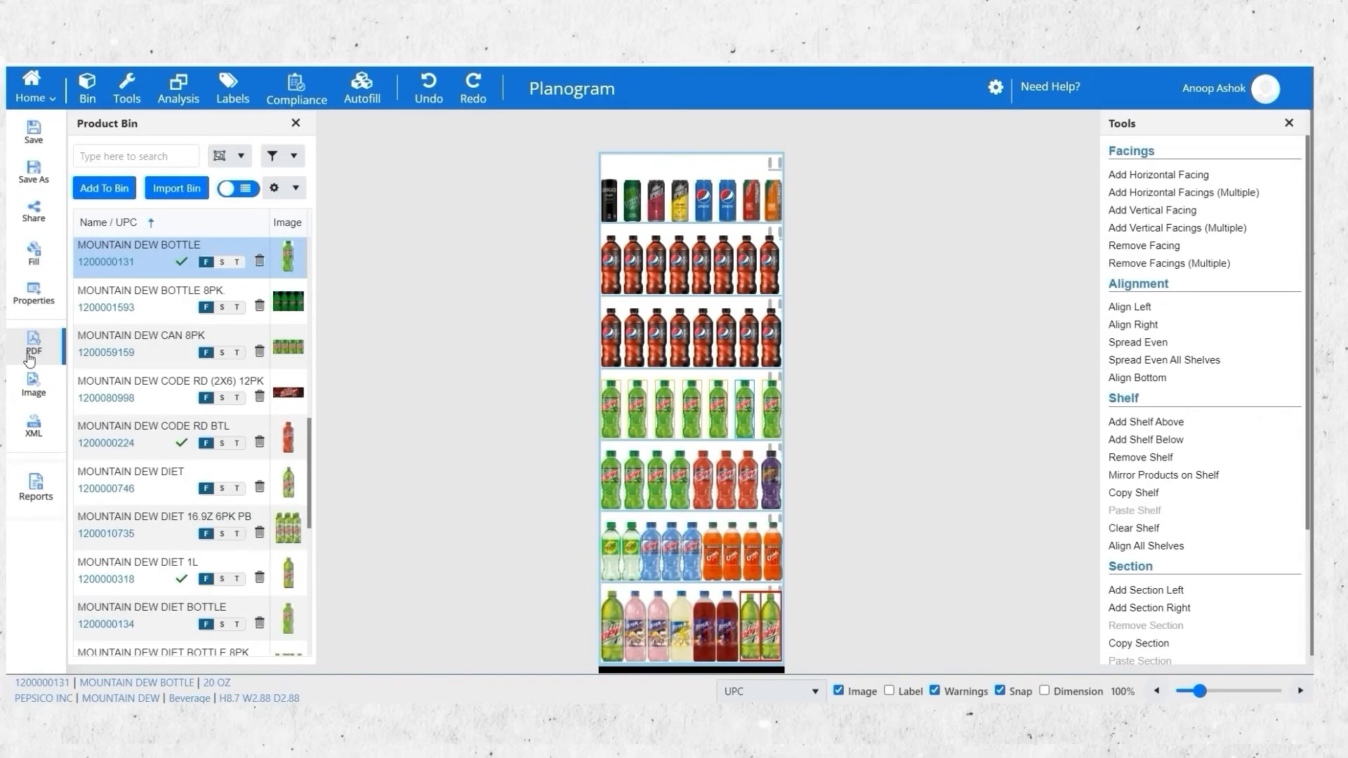
{"action": "left_click", "coordinate": [29, 355]}
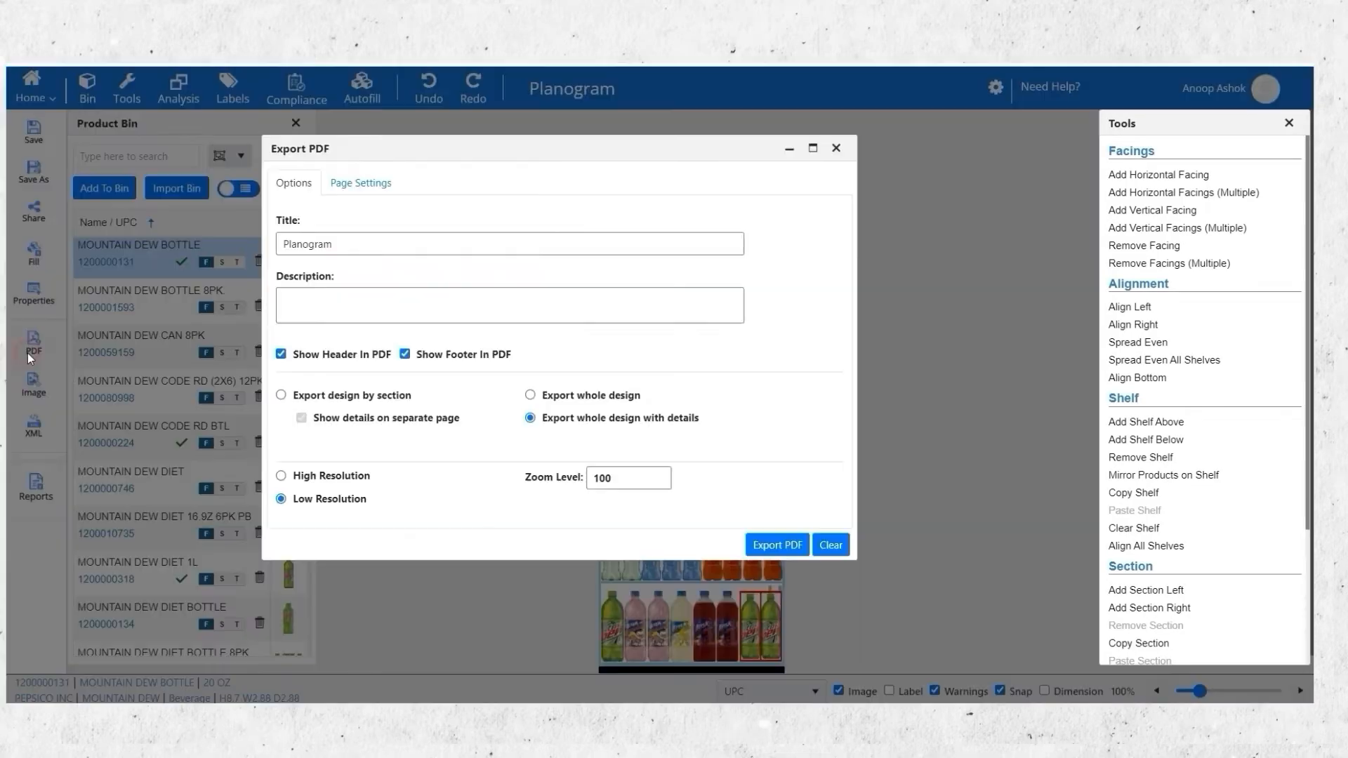
{"action": "left_click", "coordinate": [785, 547]}
{"action": "scroll", "coordinate": [521, 443], "scroll_direction": "down", "scroll_amount": 20}
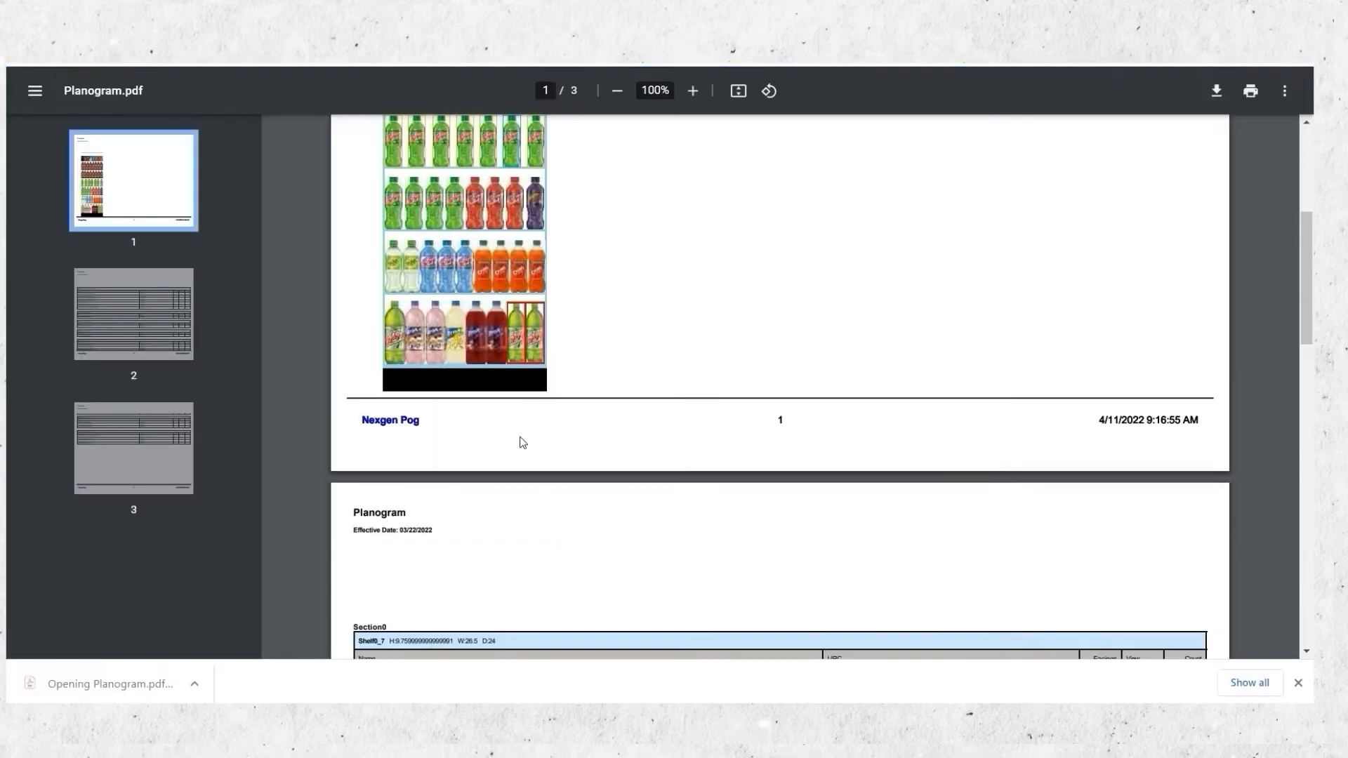
{"action": "scroll", "coordinate": [522, 442], "scroll_direction": "down", "scroll_amount": 5}
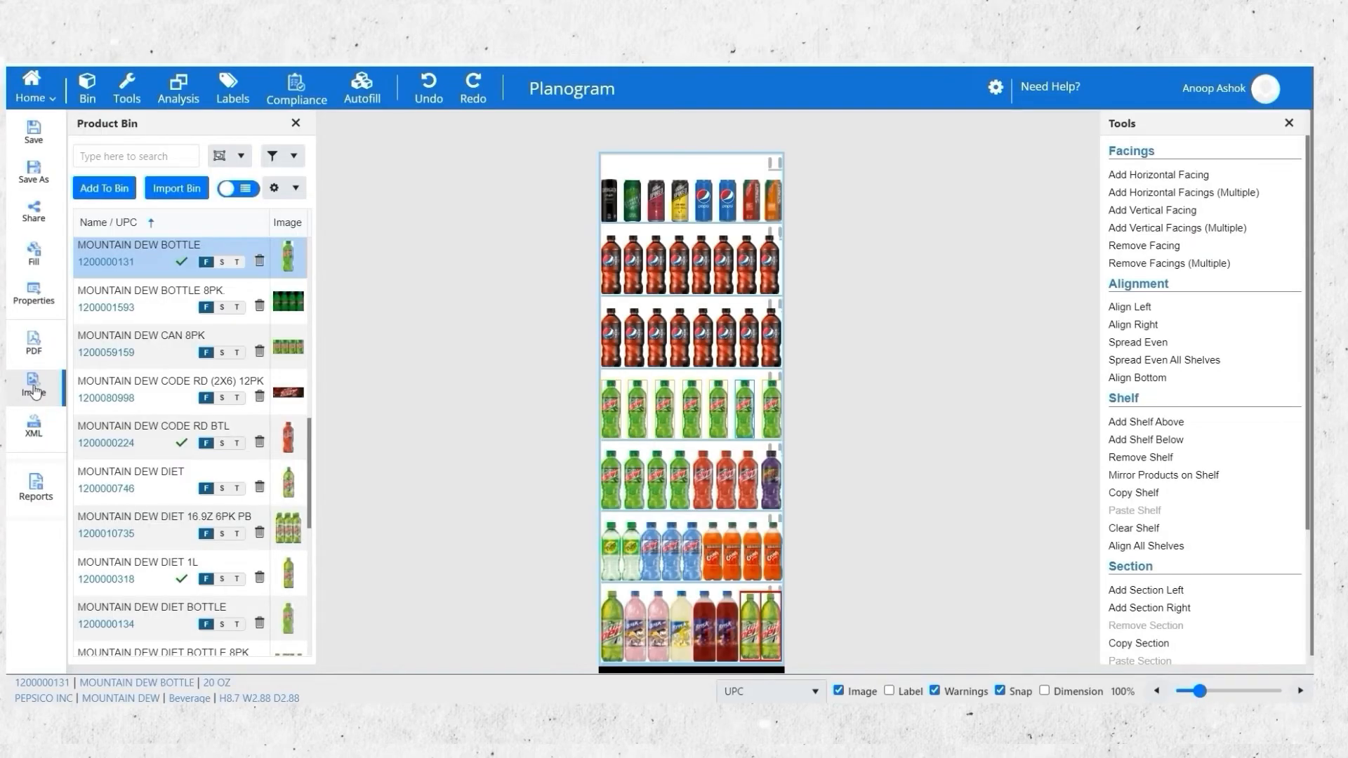
{"action": "left_click", "coordinate": [34, 385]}
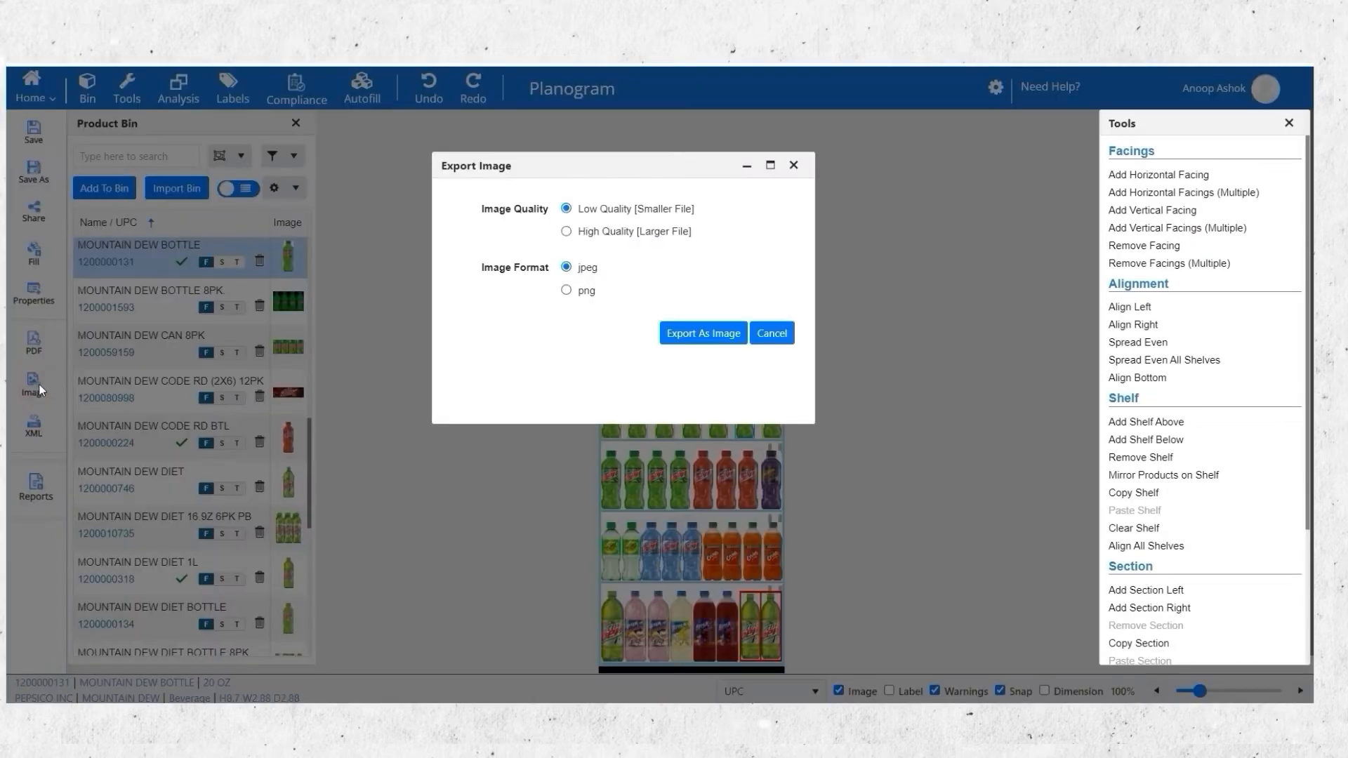
{"action": "left_click", "coordinate": [697, 332]}
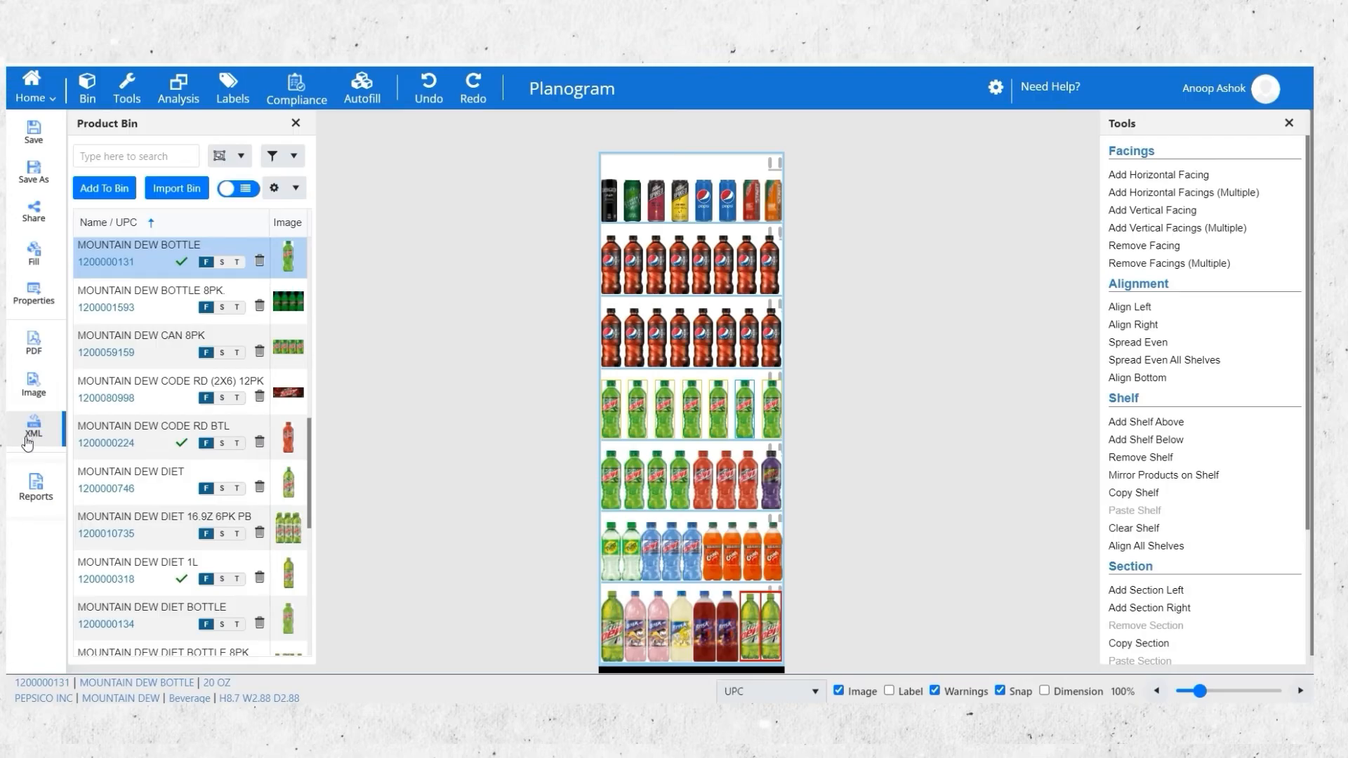
Generate the Space Analysis and Capacity Analysis reports for the beverages planogram.
{"action": "left_click", "coordinate": [39, 486]}
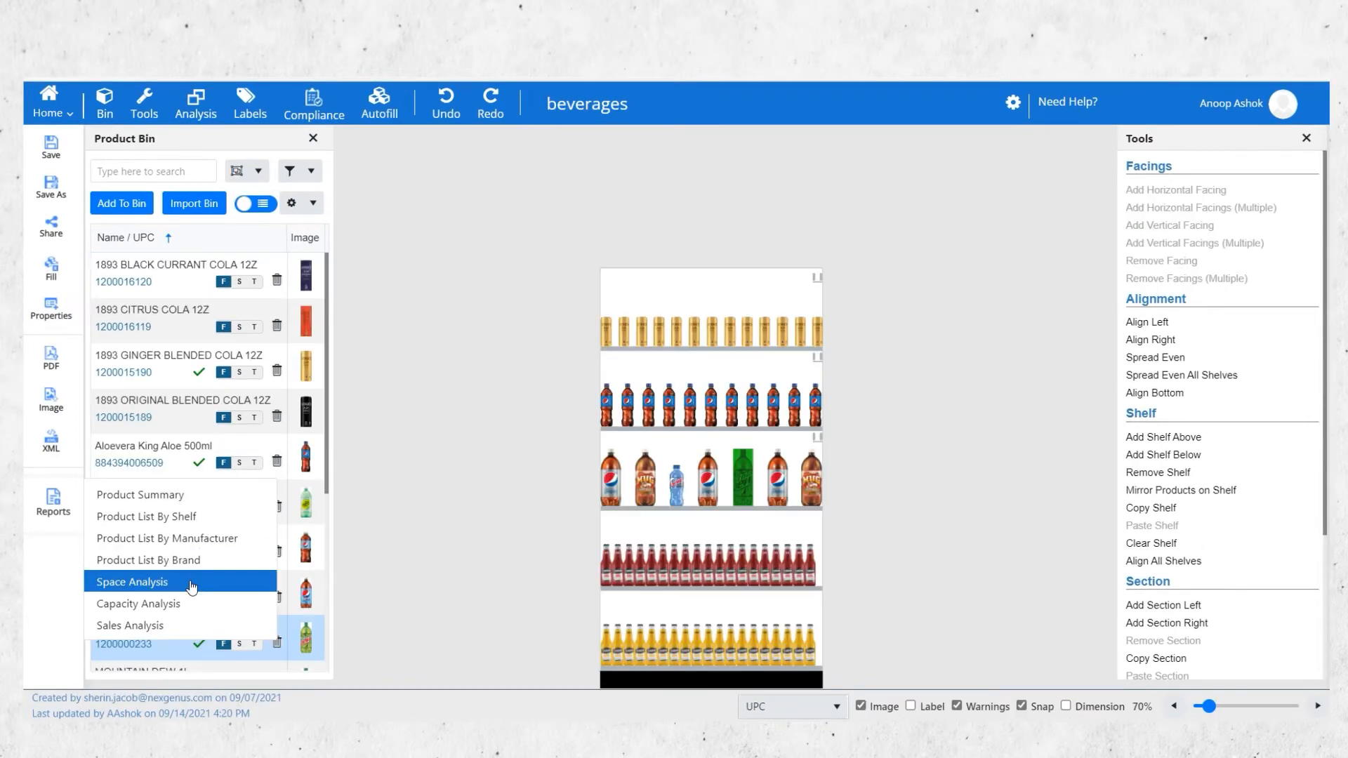
{"action": "left_click", "coordinate": [191, 586]}
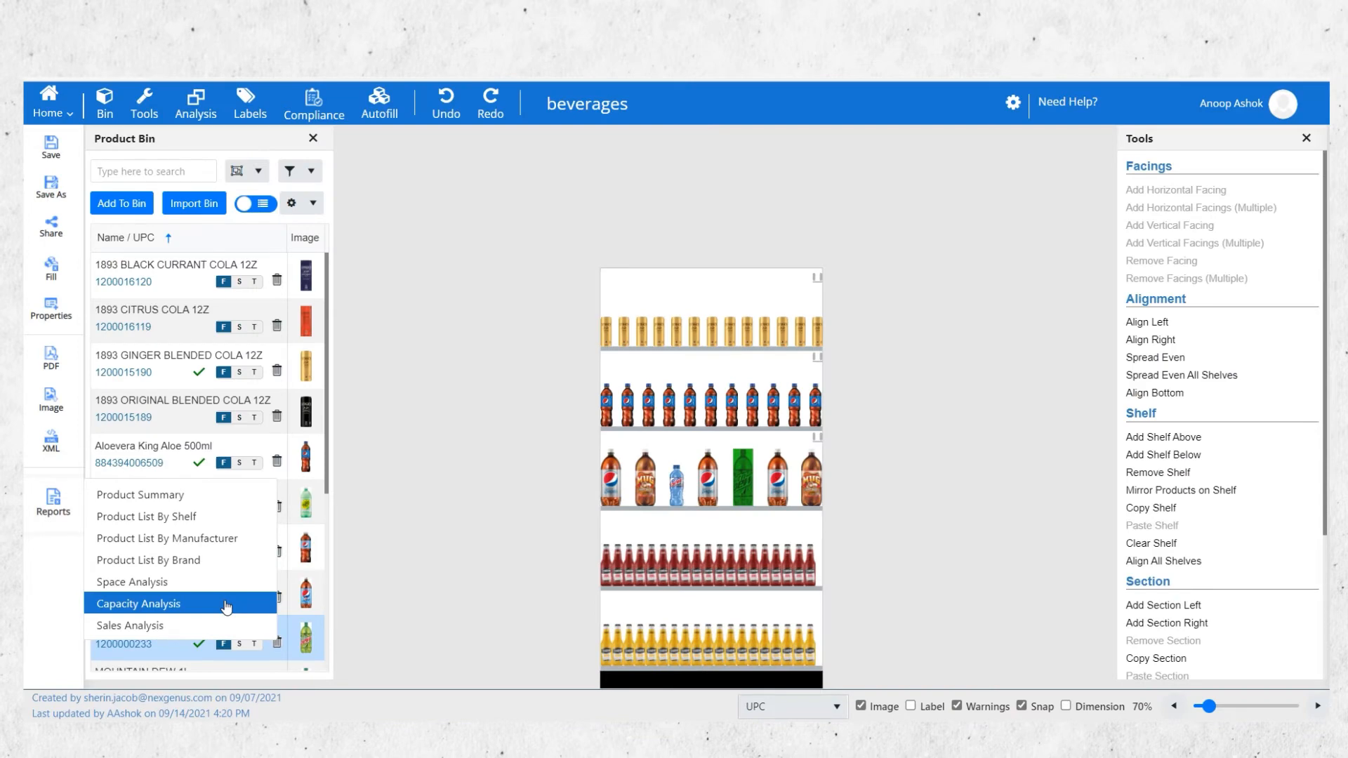
{"action": "left_click", "coordinate": [227, 605]}
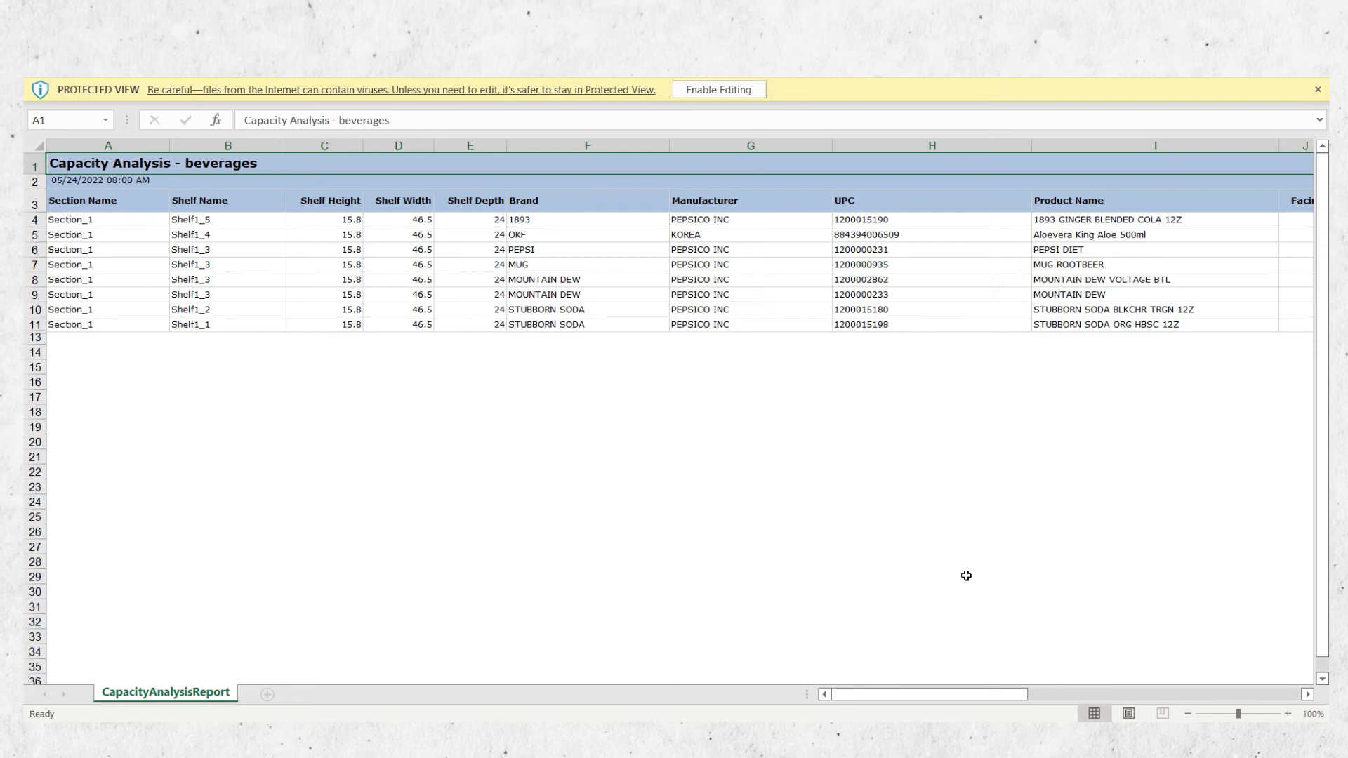
Generate the Sales Analysis report for beverages and review it in Excel.
{"action": "left_click", "coordinate": [198, 626]}
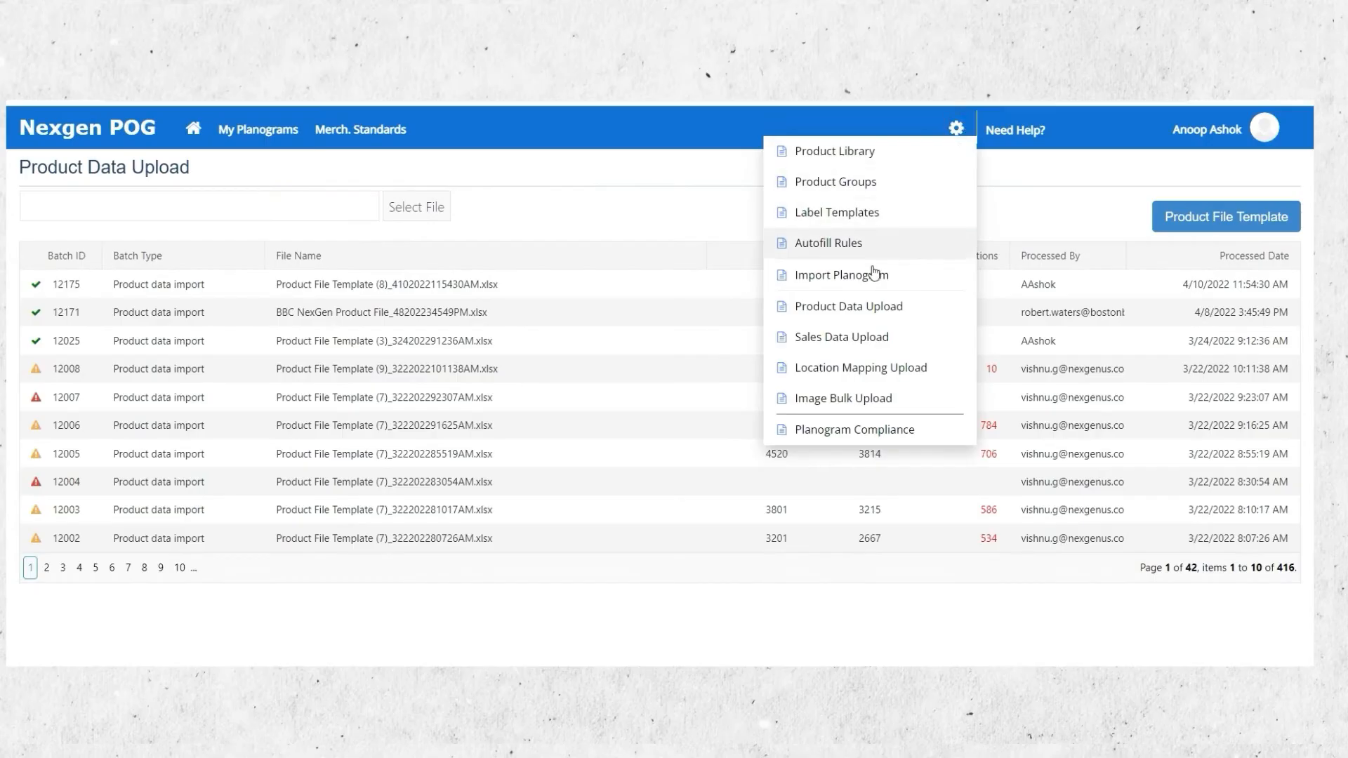
Upload the Sales Data File Template as a new sales import, then open Visual Analysis.
{"action": "left_click", "coordinate": [845, 342]}
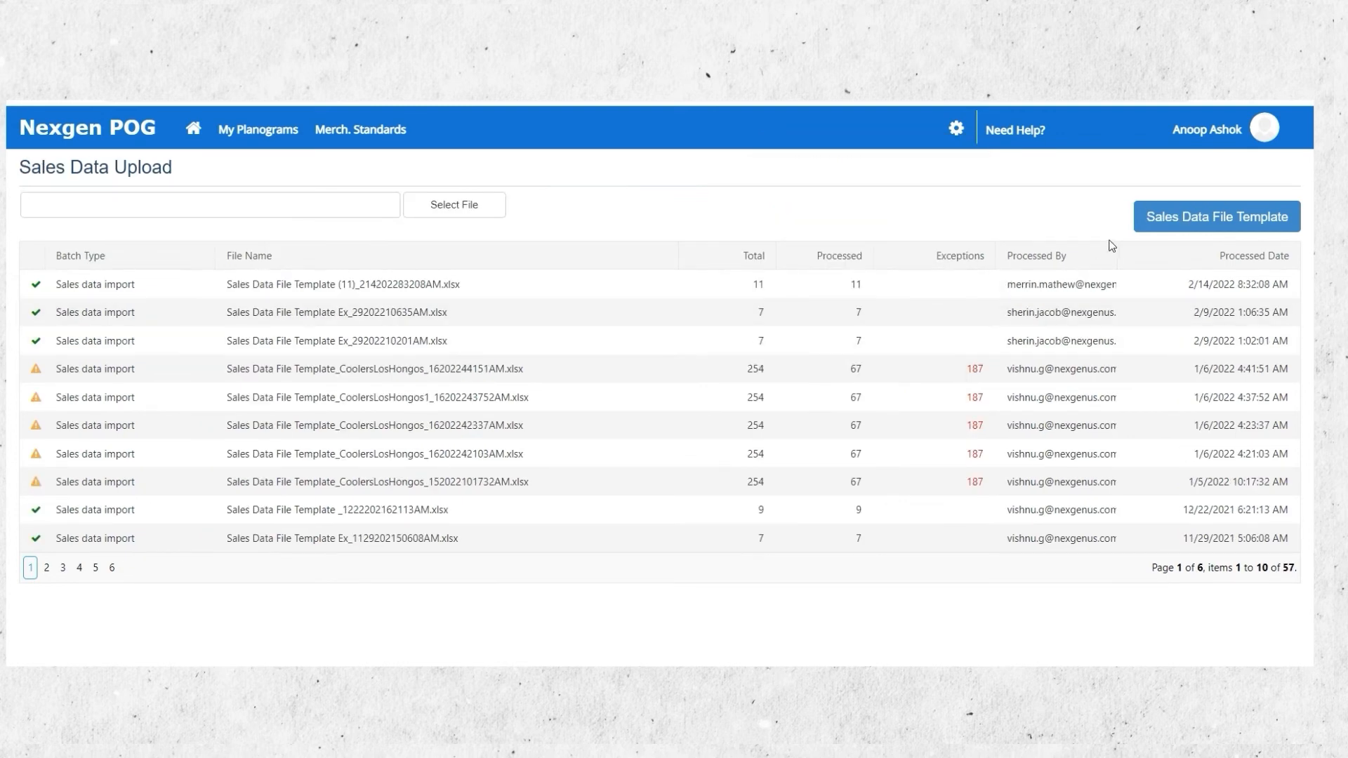
{"action": "left_click", "coordinate": [1164, 220]}
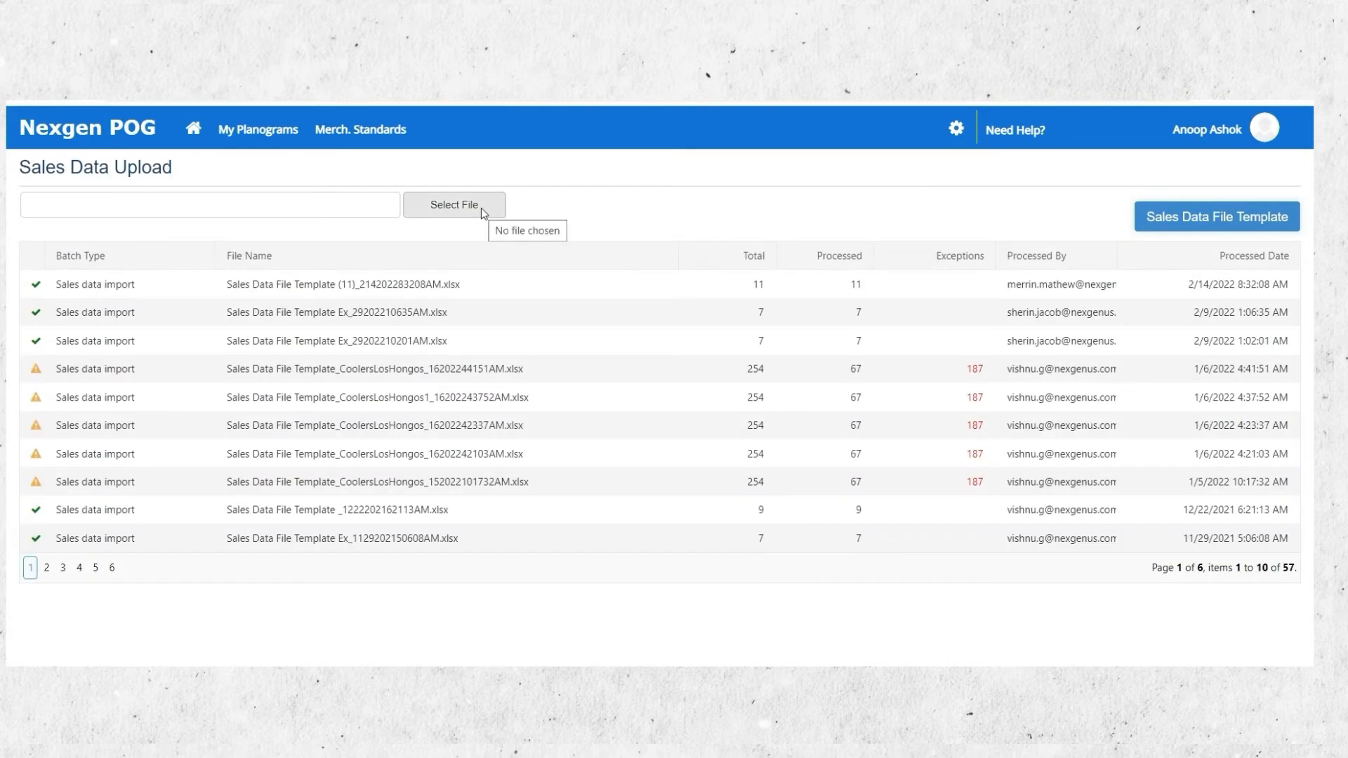
{"action": "left_click", "coordinate": [483, 212]}
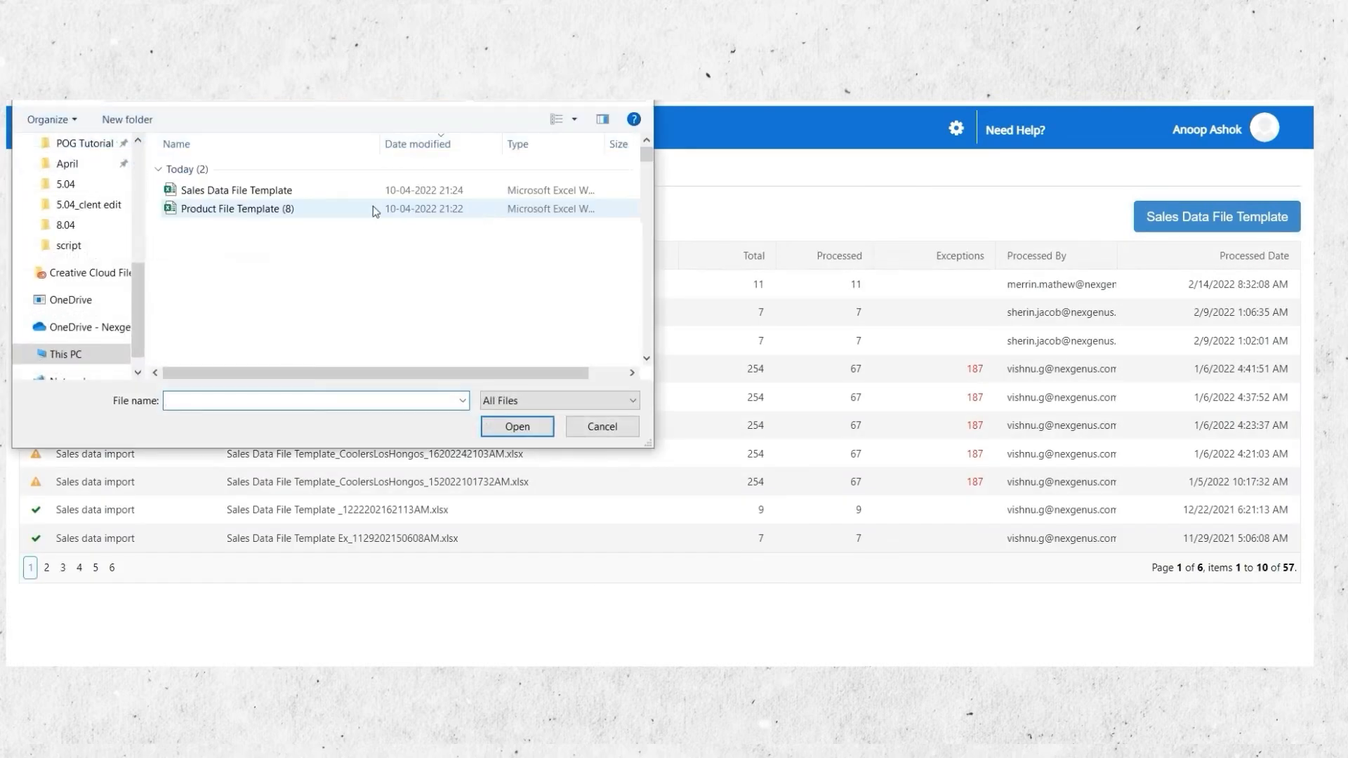
{"action": "left_click", "coordinate": [302, 190]}
{"action": "left_click", "coordinate": [517, 427]}
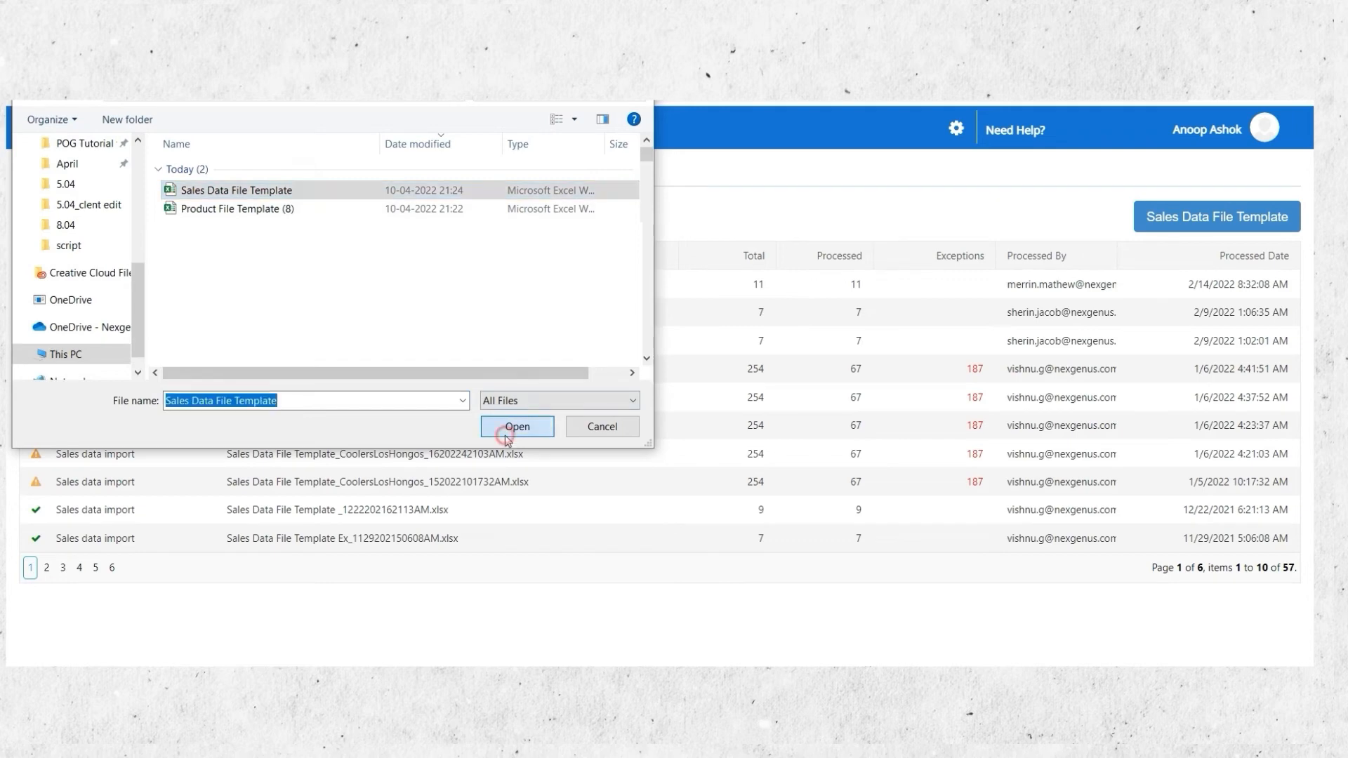
{"action": "left_click", "coordinate": [263, 209]}
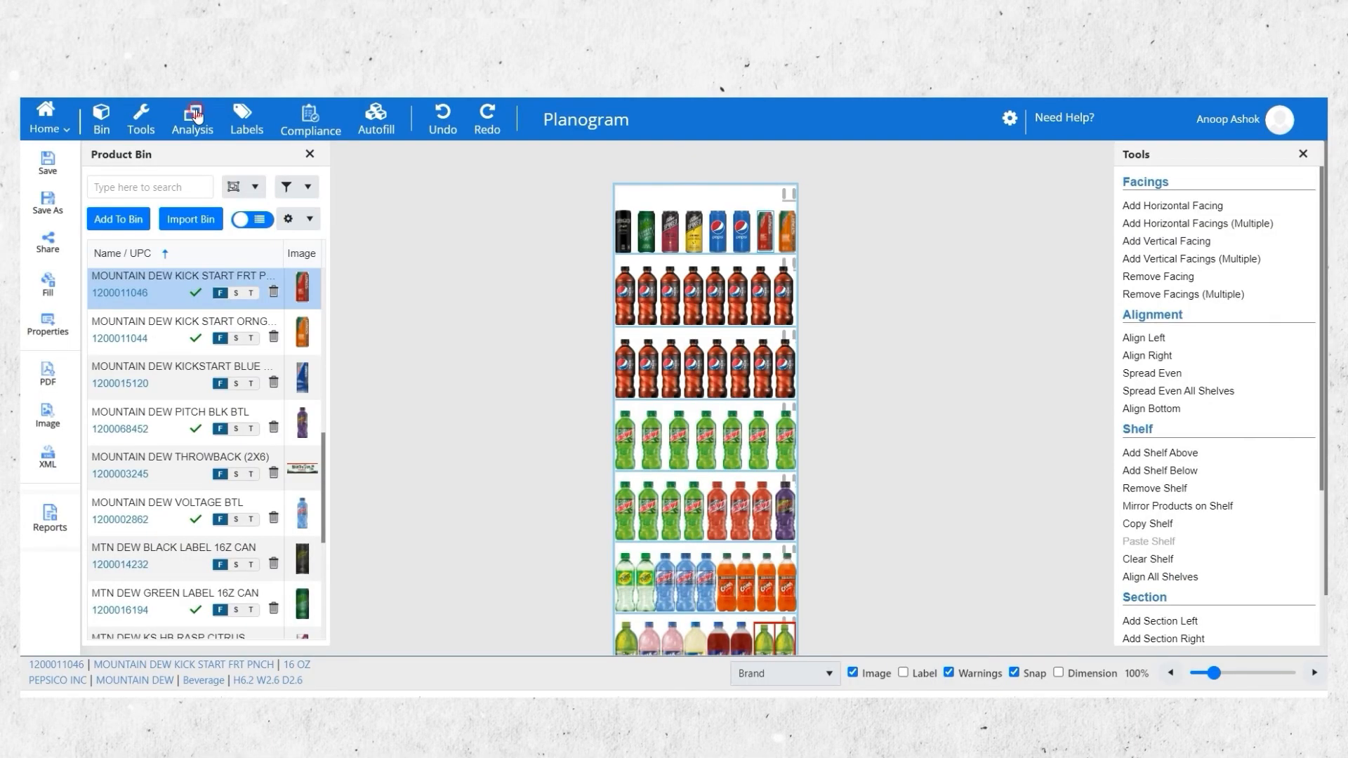
{"action": "left_click", "coordinate": [195, 115]}
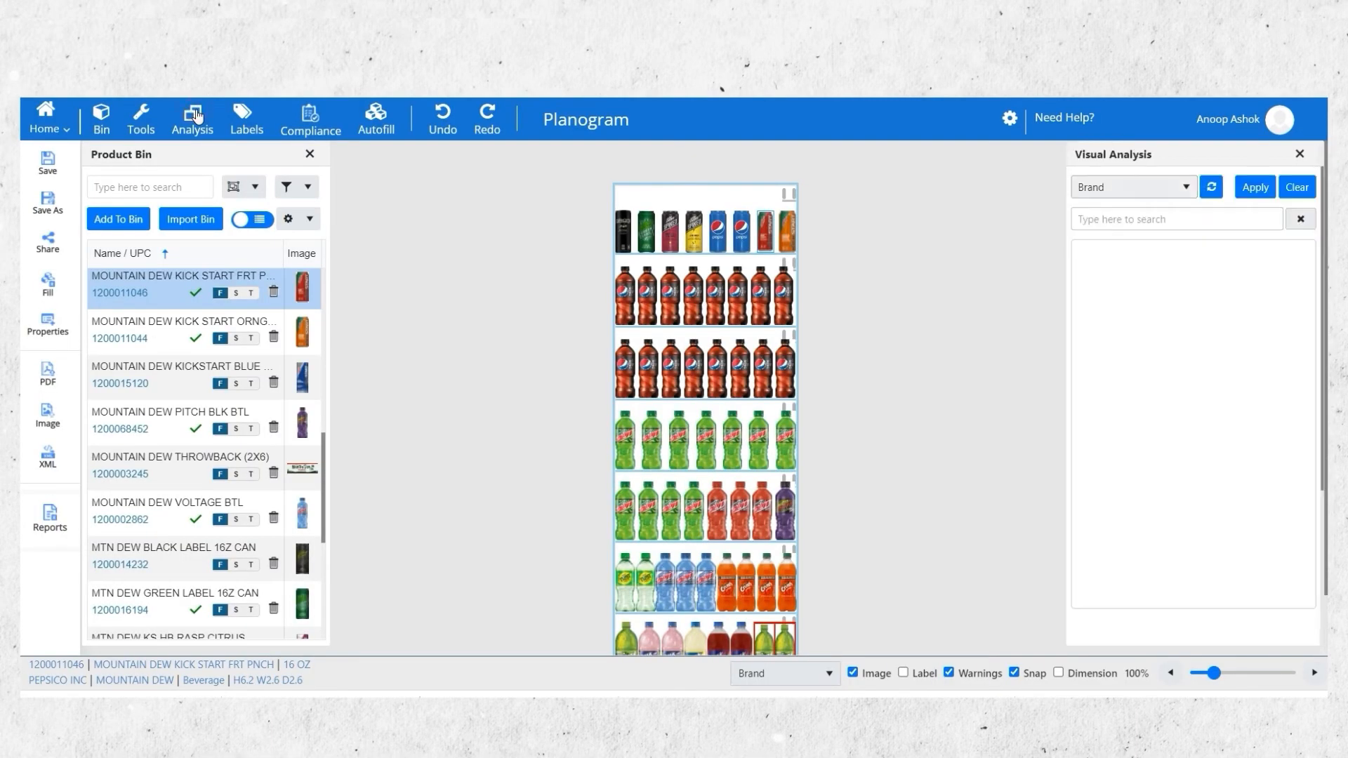
Colour the planogram products by Brand, then open the Labels panel.
{"action": "left_click", "coordinate": [1185, 188]}
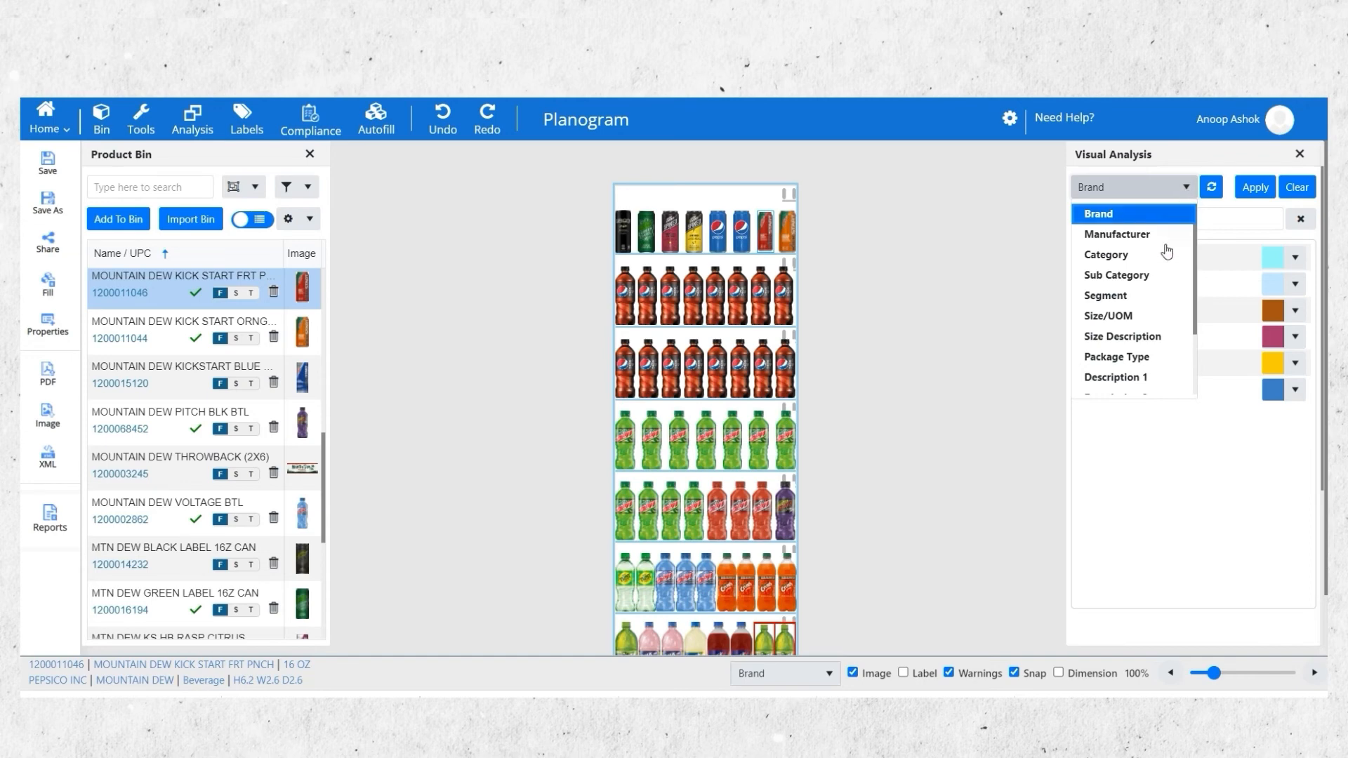
{"action": "scroll", "coordinate": [1156, 314], "scroll_direction": "down", "scroll_amount": 3}
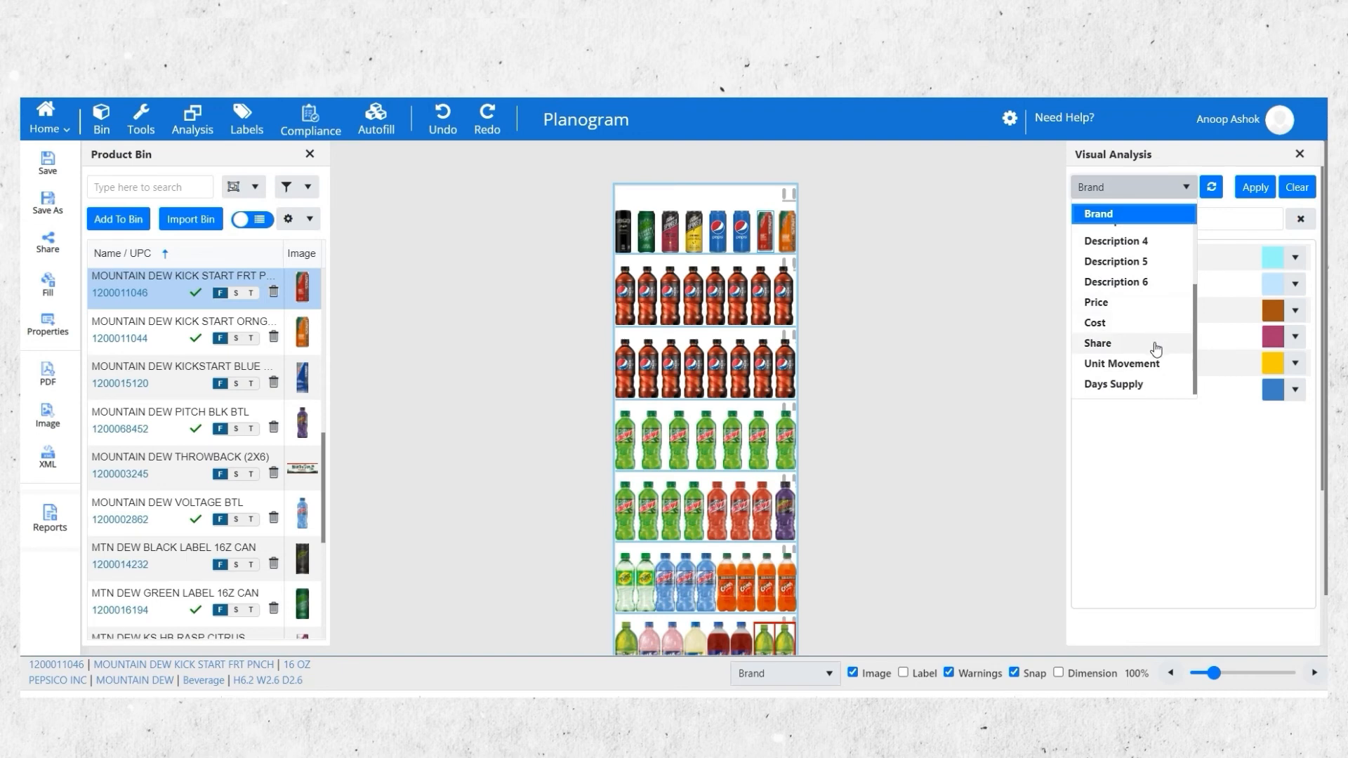
{"action": "scroll", "coordinate": [1153, 351], "scroll_direction": "up", "scroll_amount": 5}
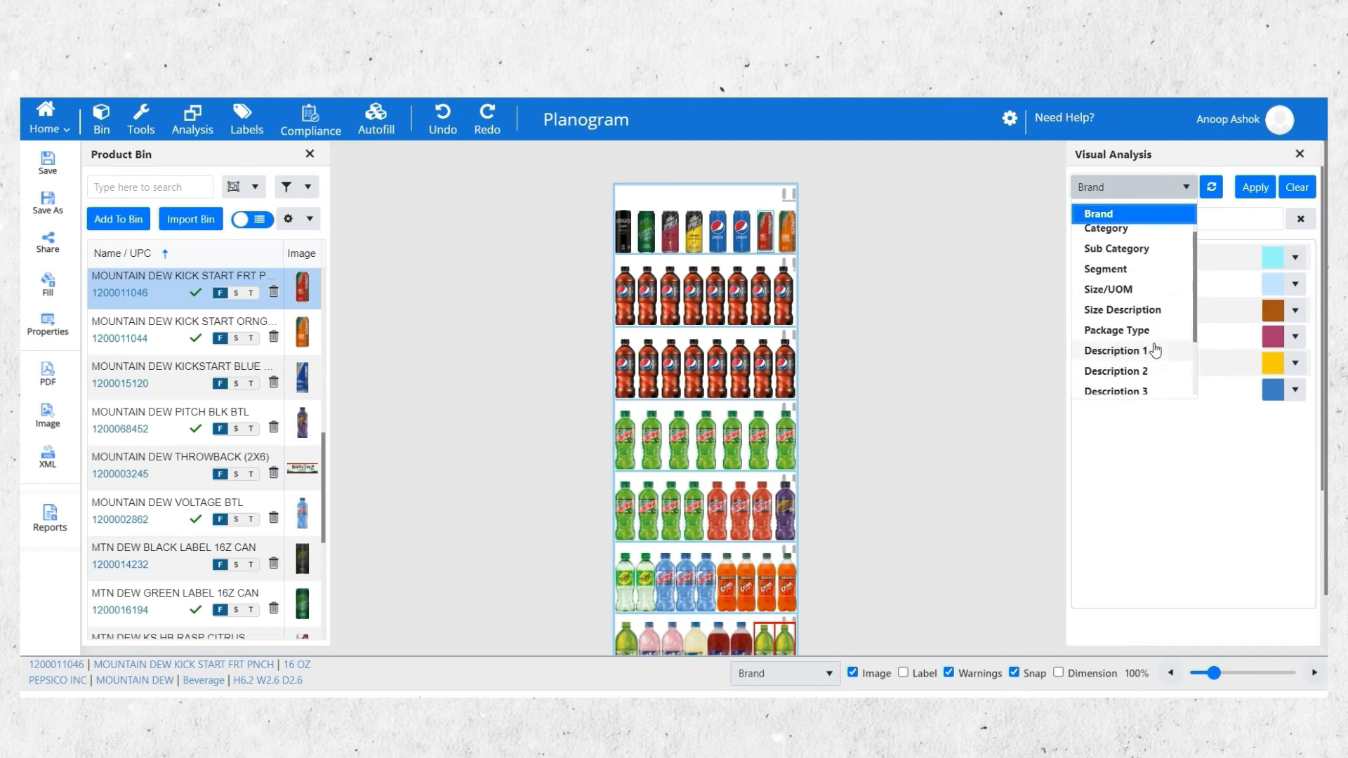
{"action": "left_click", "coordinate": [1152, 191]}
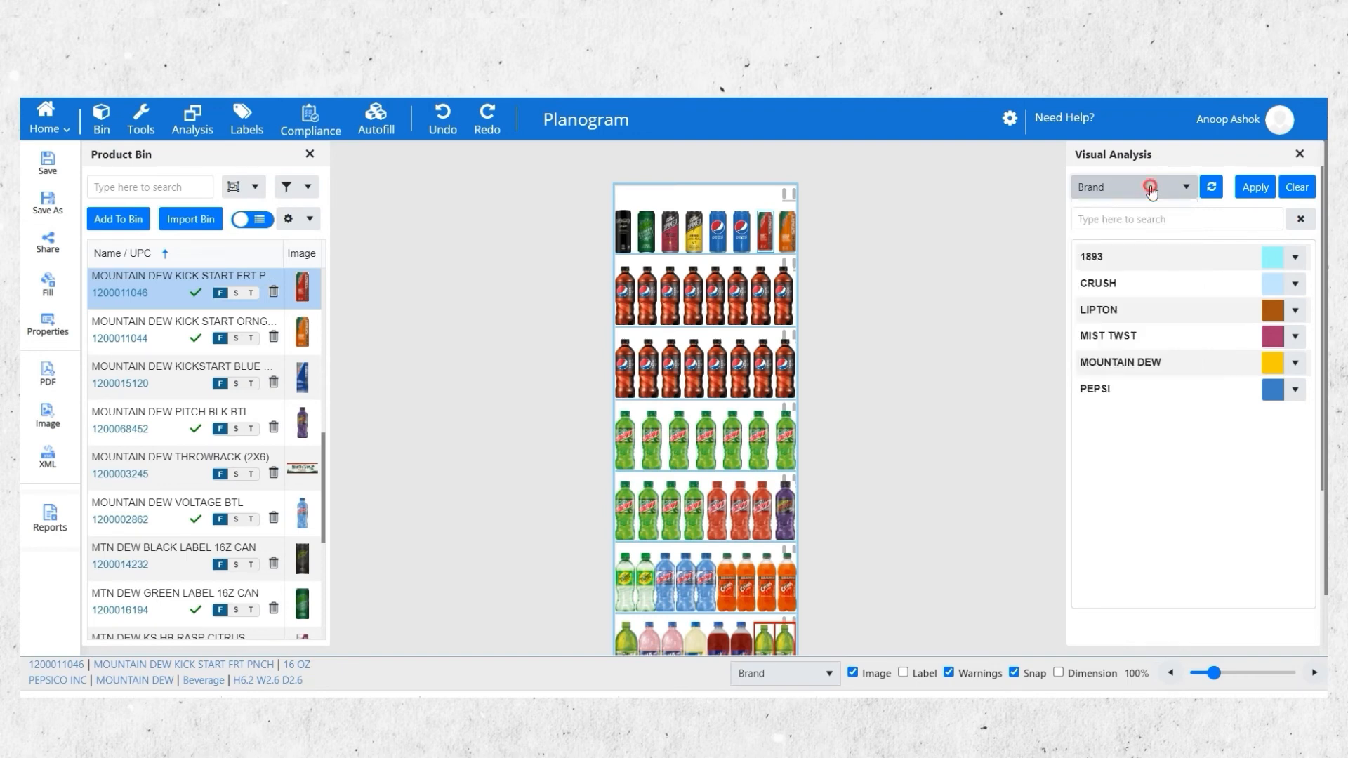
{"action": "left_click", "coordinate": [1256, 197]}
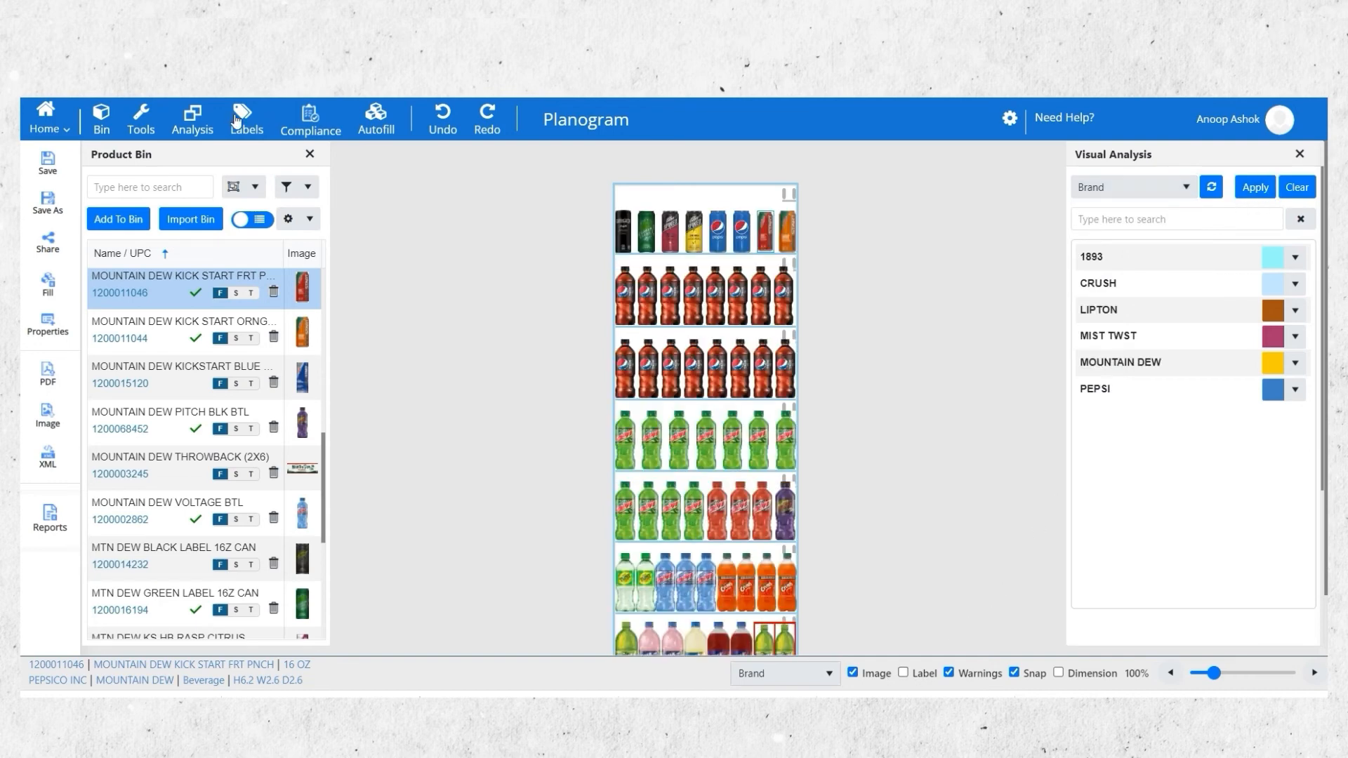
{"action": "left_click", "coordinate": [237, 120]}
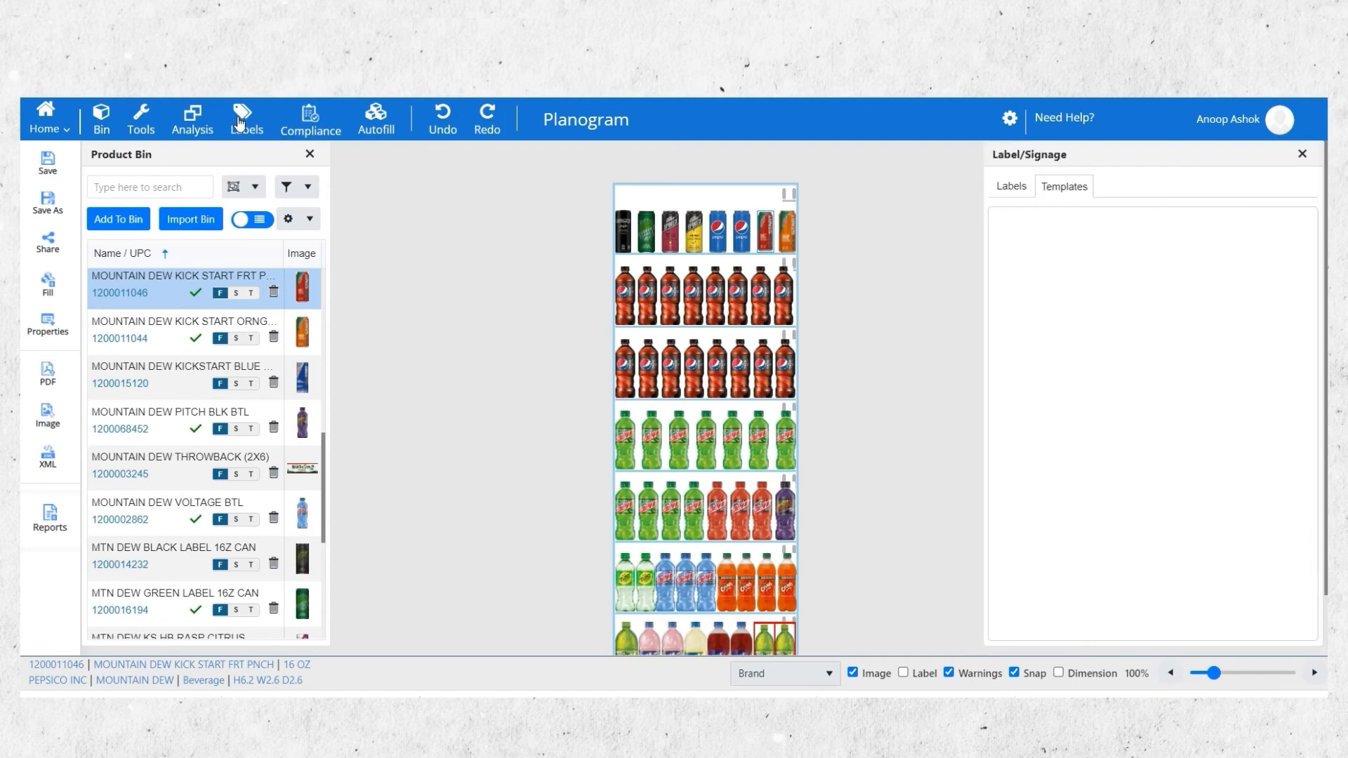
Add a new custom label stretched across the top of the planogram.
{"action": "left_click", "coordinate": [1012, 187]}
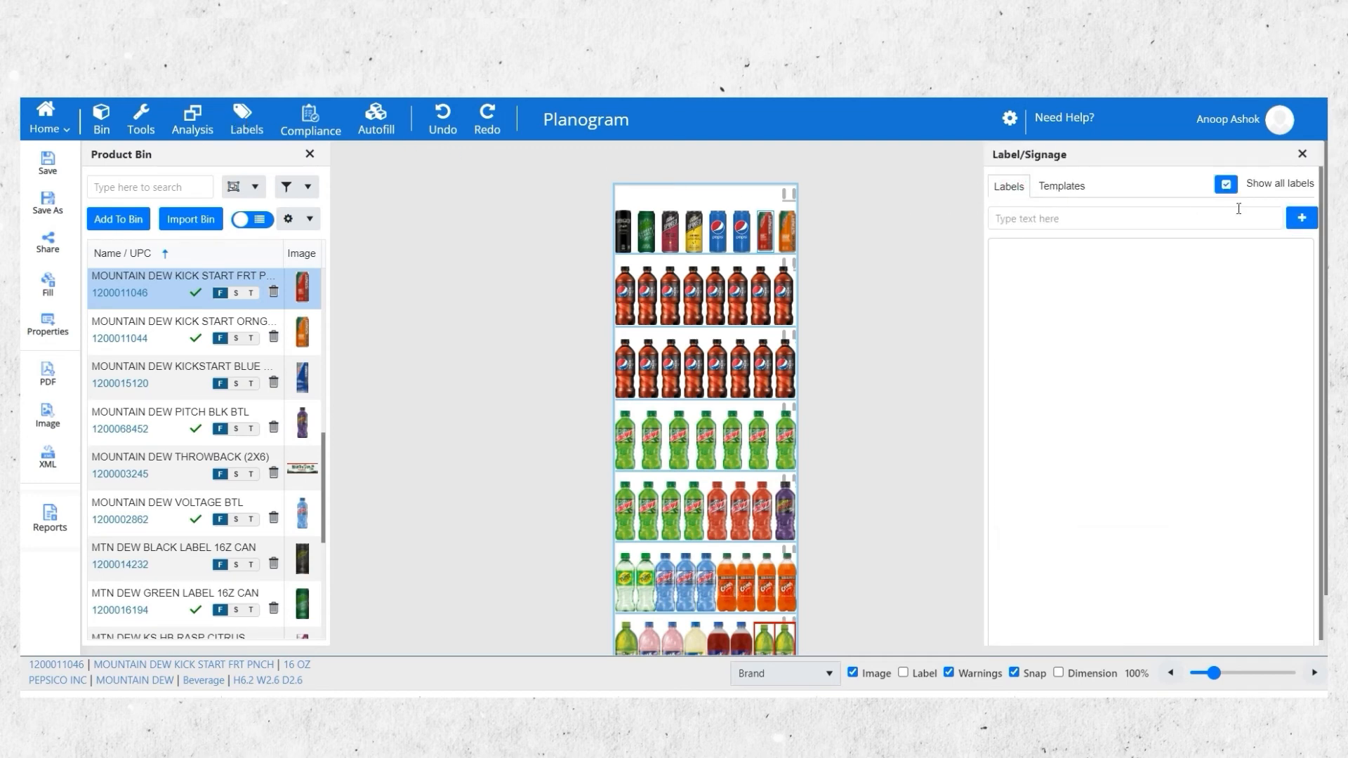
{"action": "left_click", "coordinate": [1291, 225]}
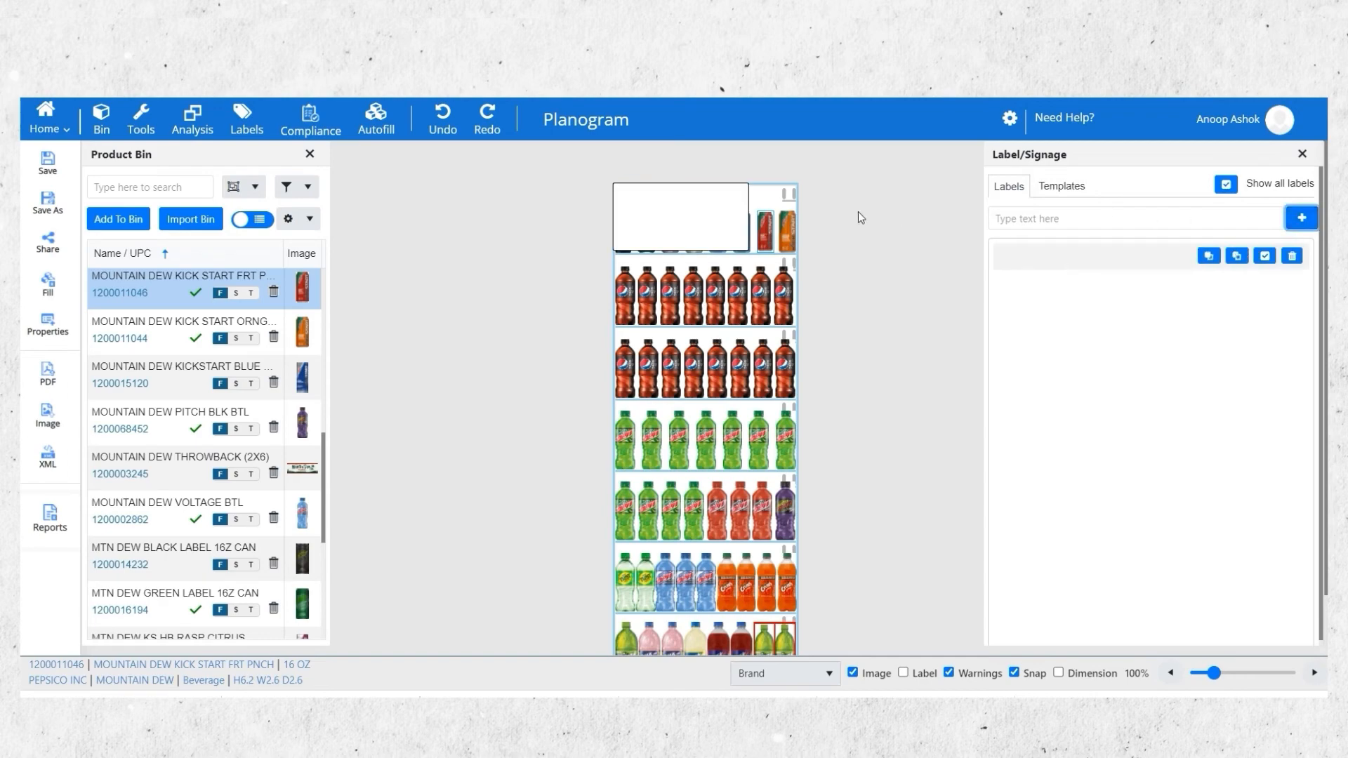
{"action": "left_click_drag", "start_coordinate": [700, 220], "coordinate": [792, 200]}
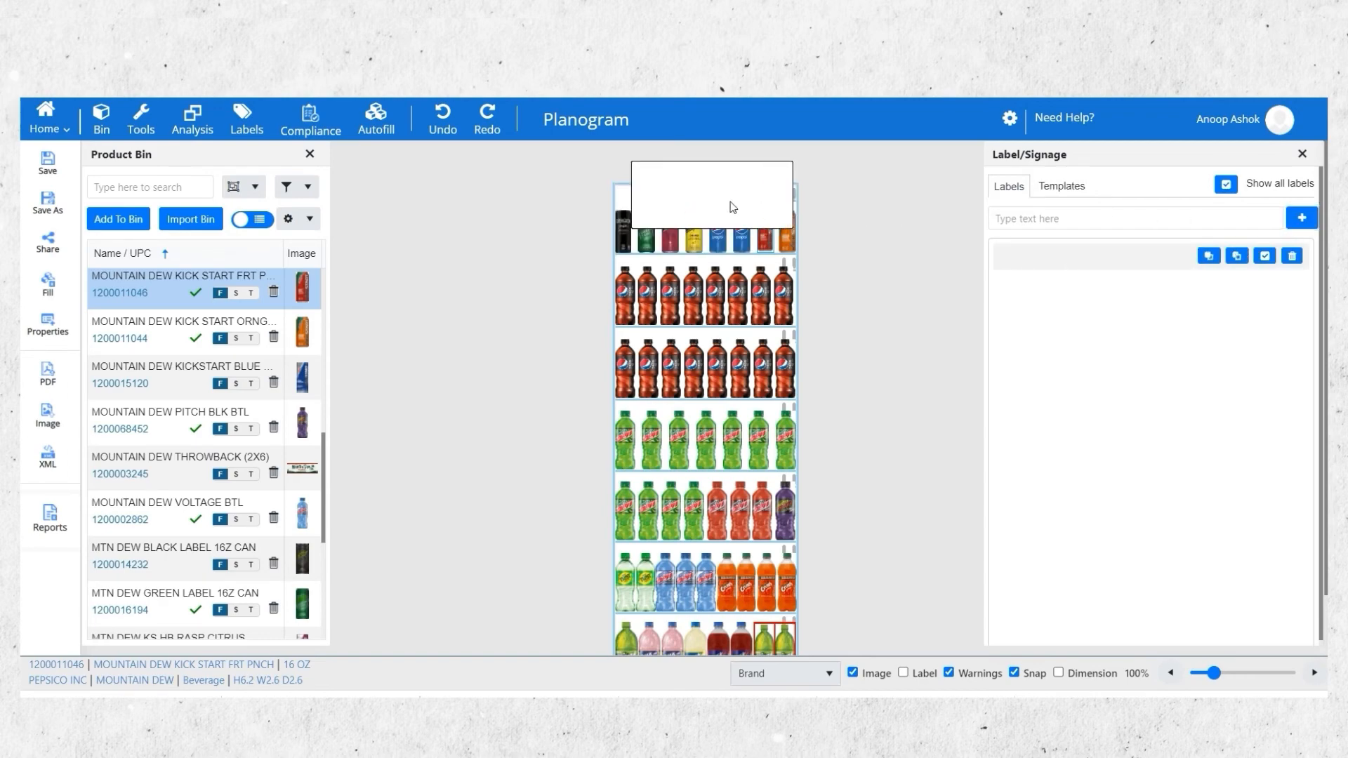
{"action": "right_click", "coordinate": [730, 207]}
{"action": "left_click", "coordinate": [768, 261]}
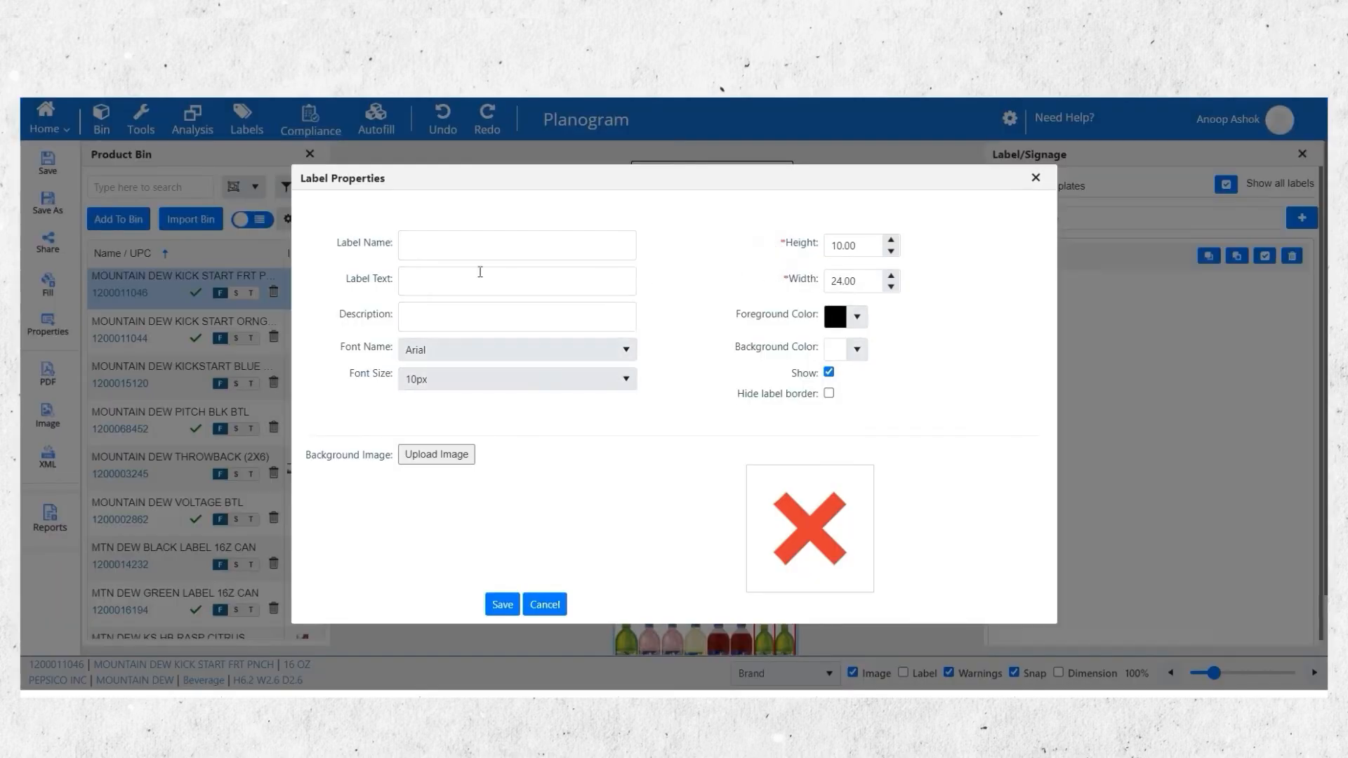
Name the label 'sale' with Arial font and orange text, save it, then open Compliance.
{"action": "left_click", "coordinate": [452, 250]}
{"action": "type", "text": "sa"}
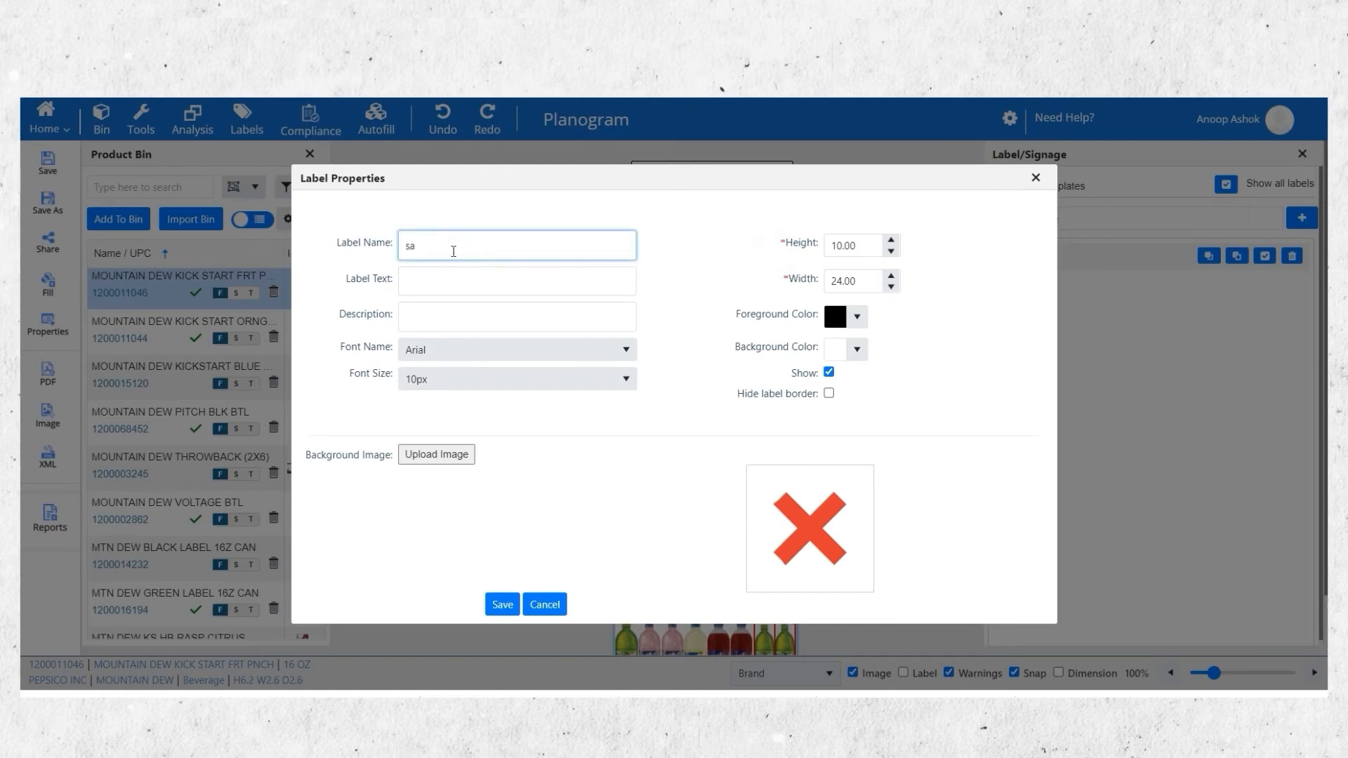
{"action": "type", "text": "le"}
{"action": "left_click", "coordinate": [492, 286]}
{"action": "type", "text": "sale"}
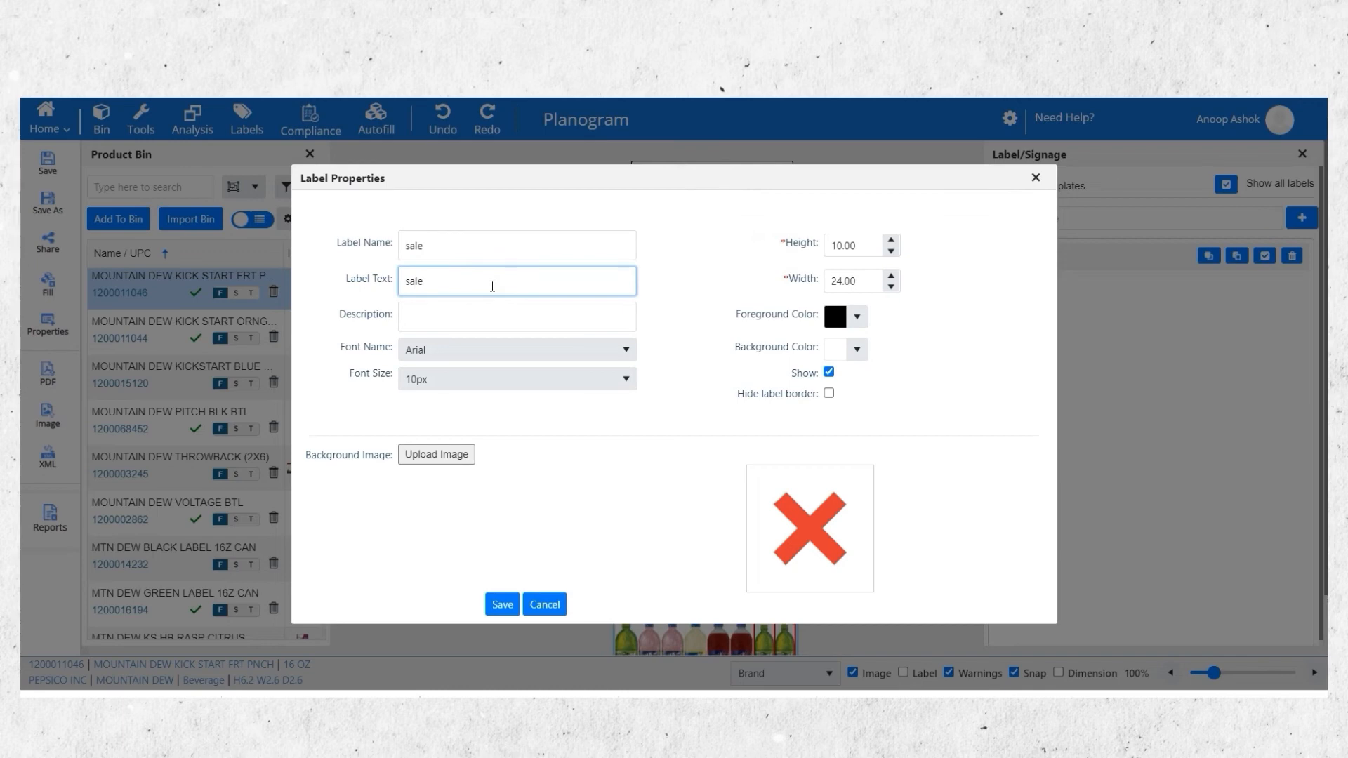
{"action": "left_click", "coordinate": [627, 354]}
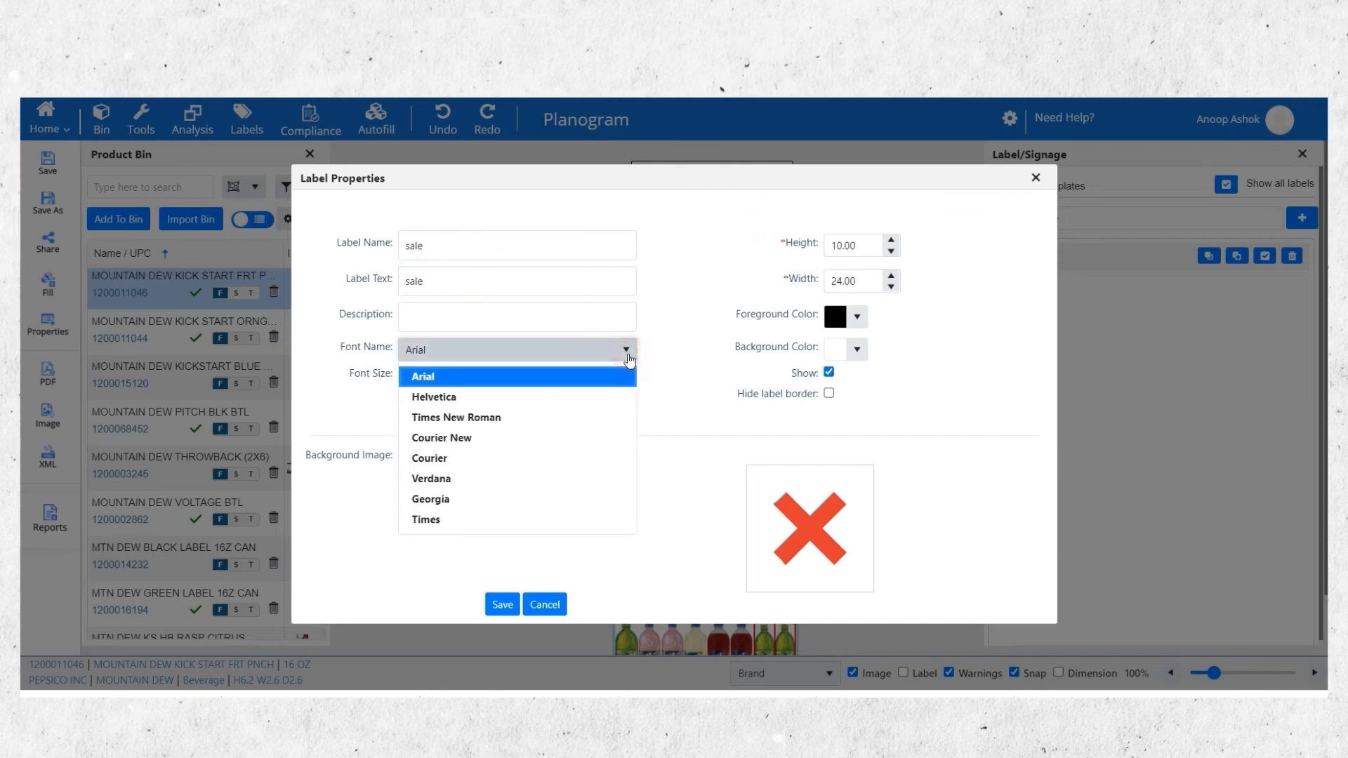
{"action": "left_click", "coordinate": [619, 351]}
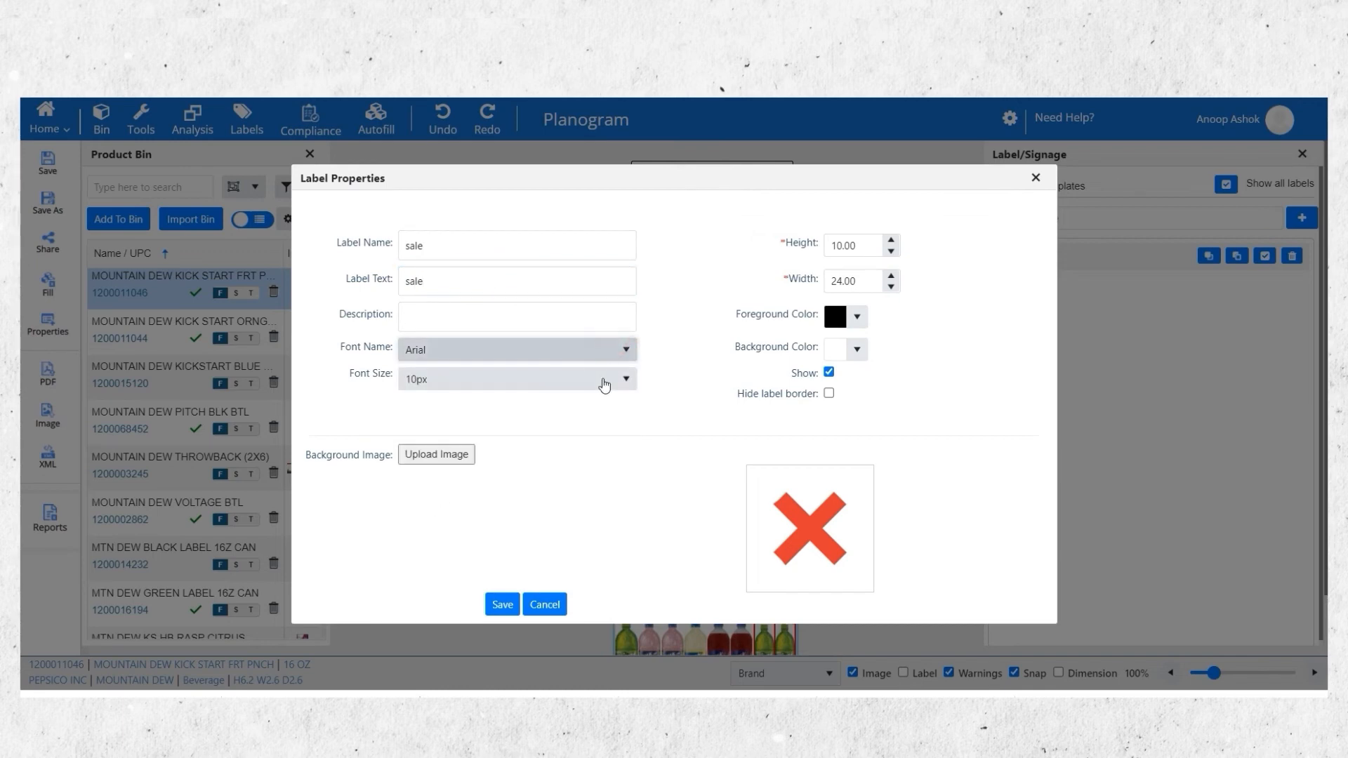
{"action": "left_click", "coordinate": [856, 316]}
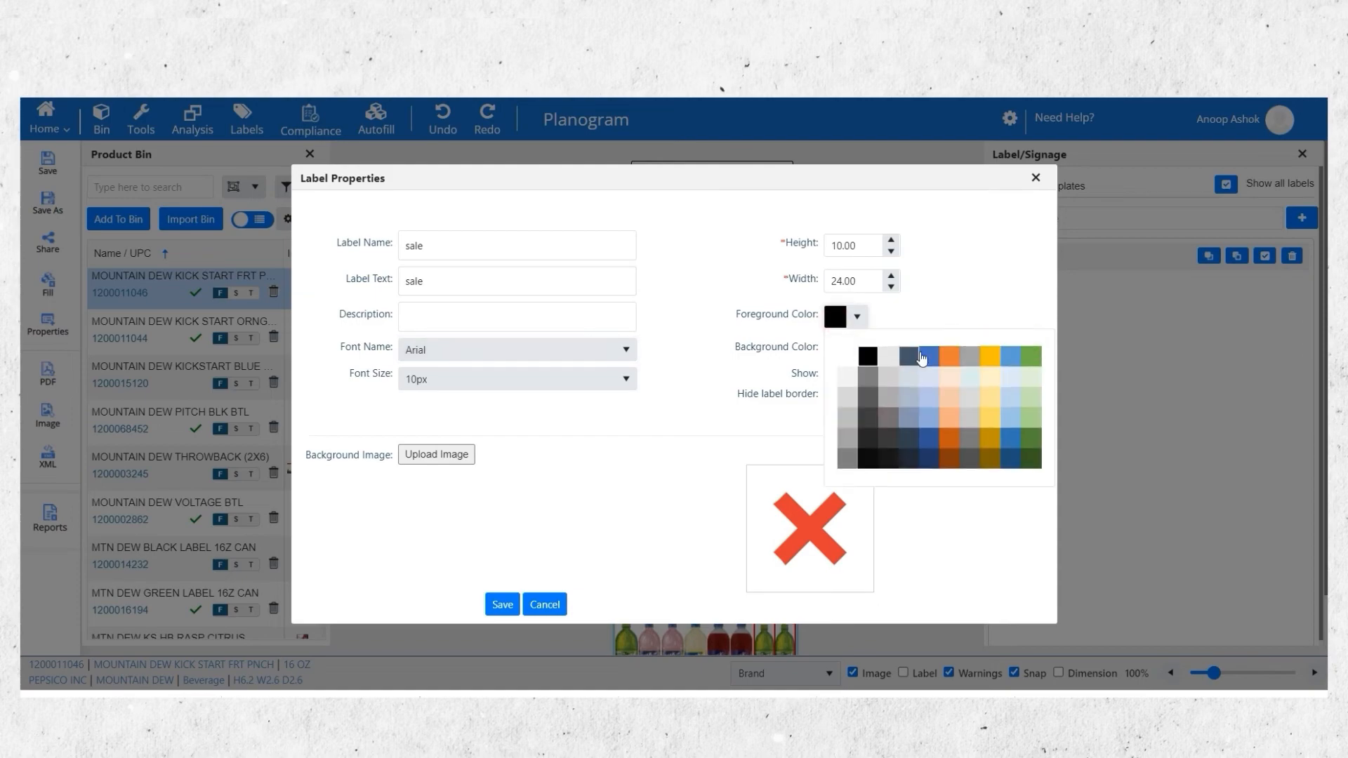
{"action": "left_click", "coordinate": [950, 358]}
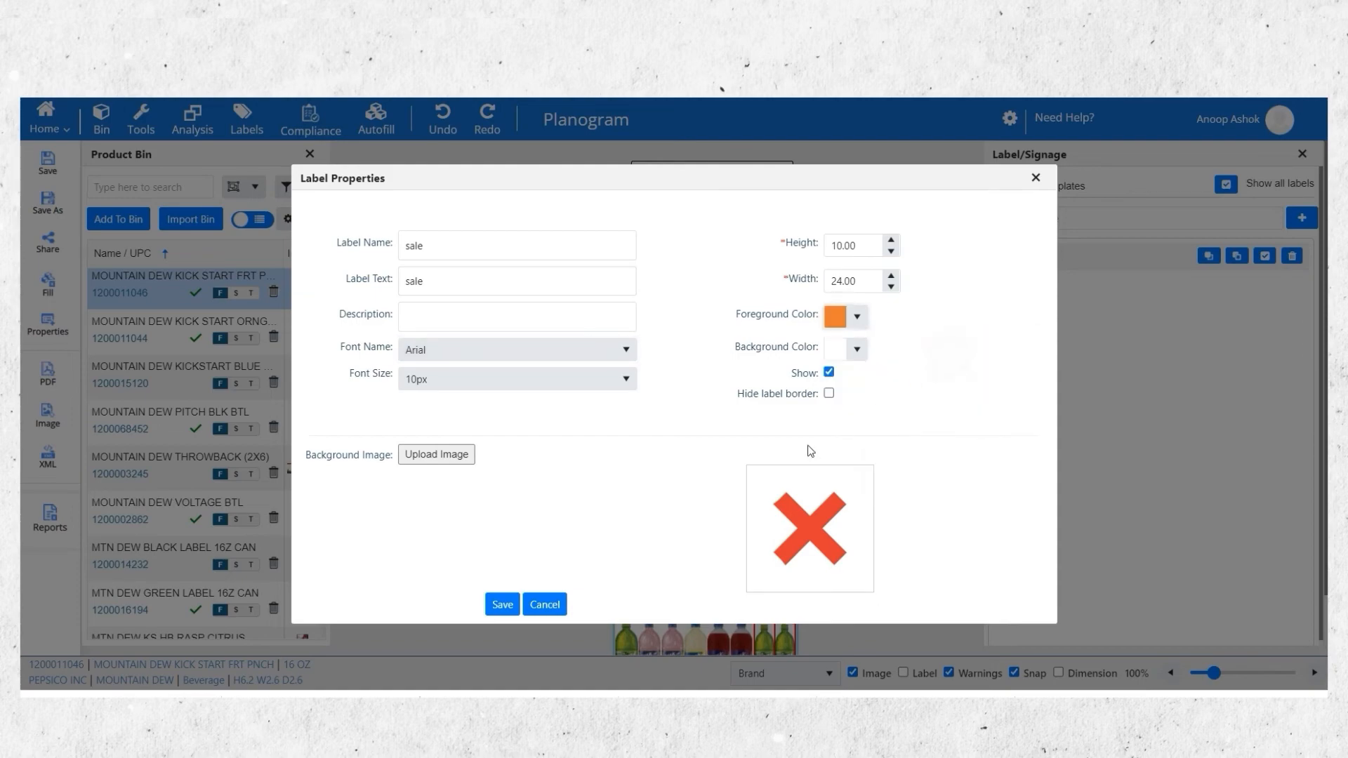
{"action": "left_click", "coordinate": [502, 606]}
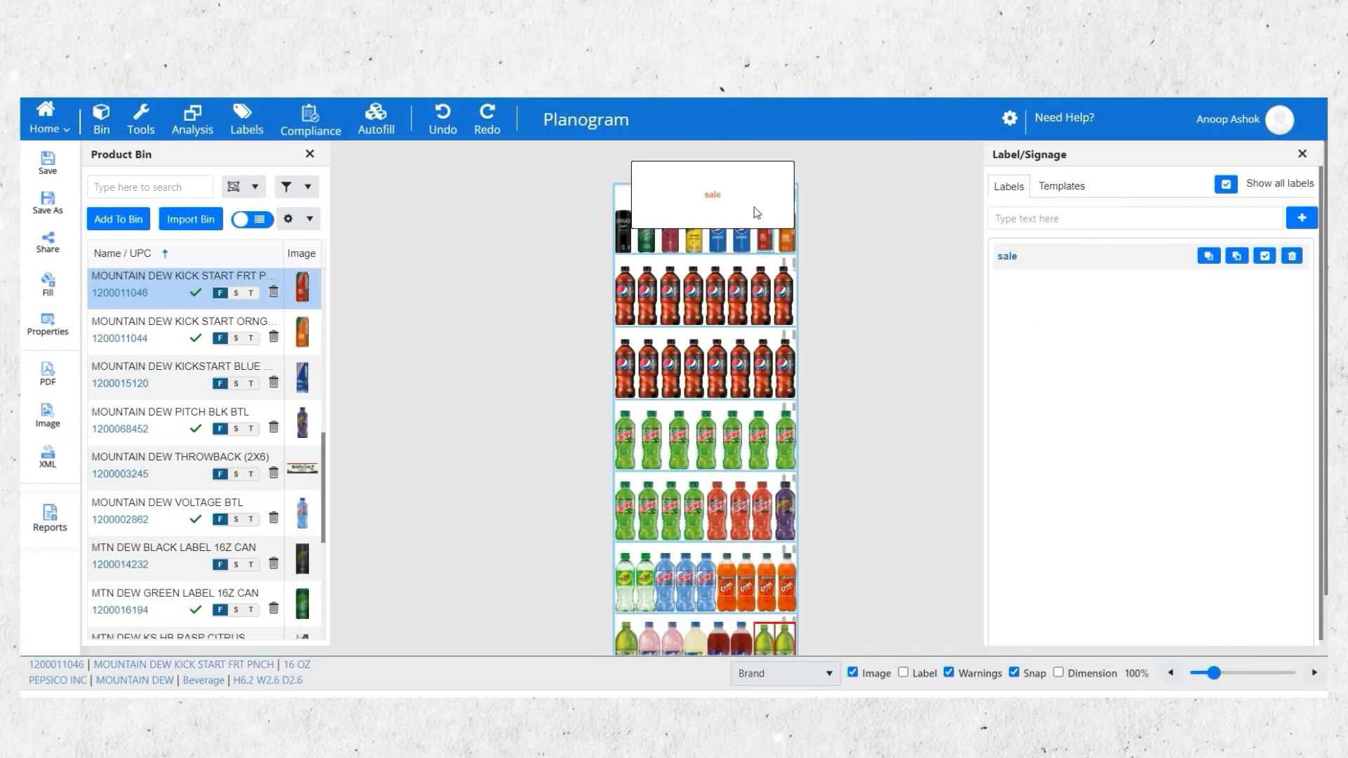
{"action": "left_click", "coordinate": [304, 123]}
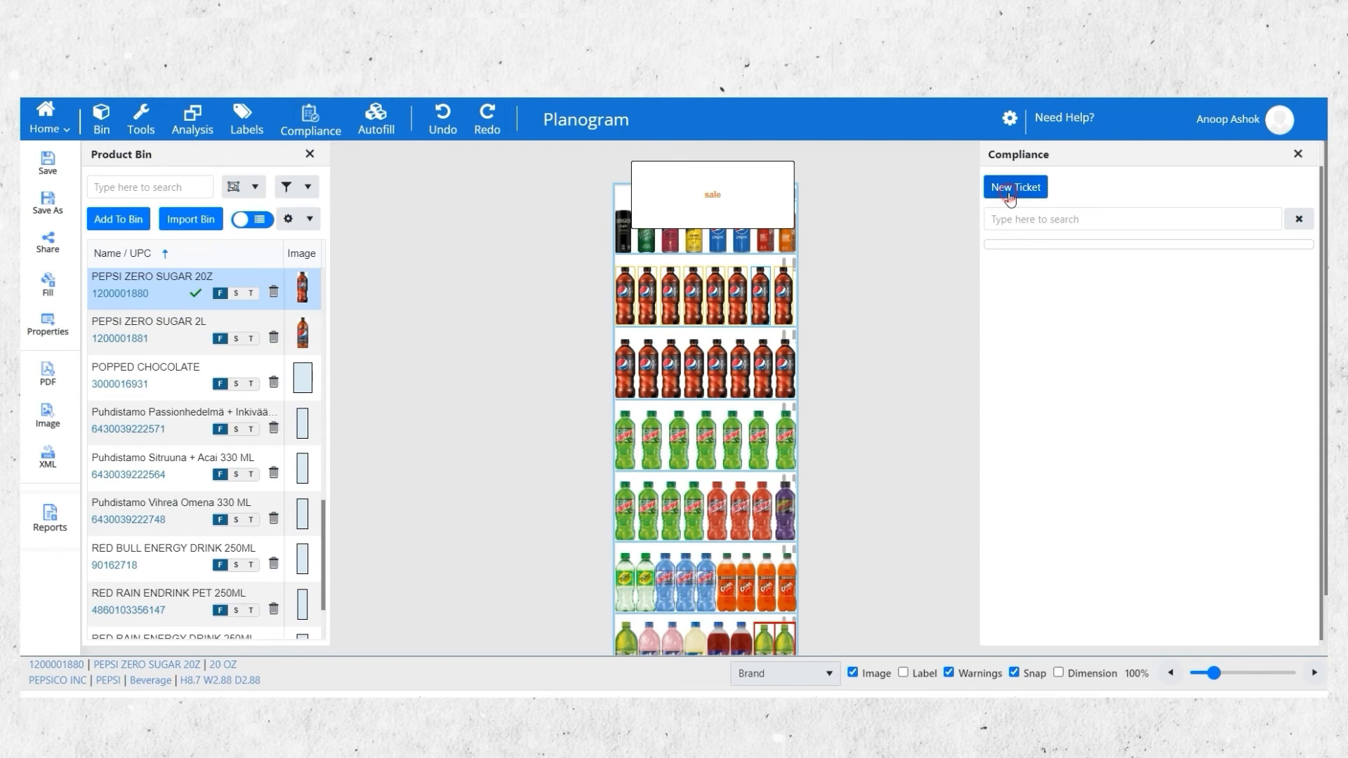
Start a new compliance ticket and go through its type, title, description and status fields.
{"action": "left_click", "coordinate": [1009, 198]}
{"action": "left_click", "coordinate": [647, 309]}
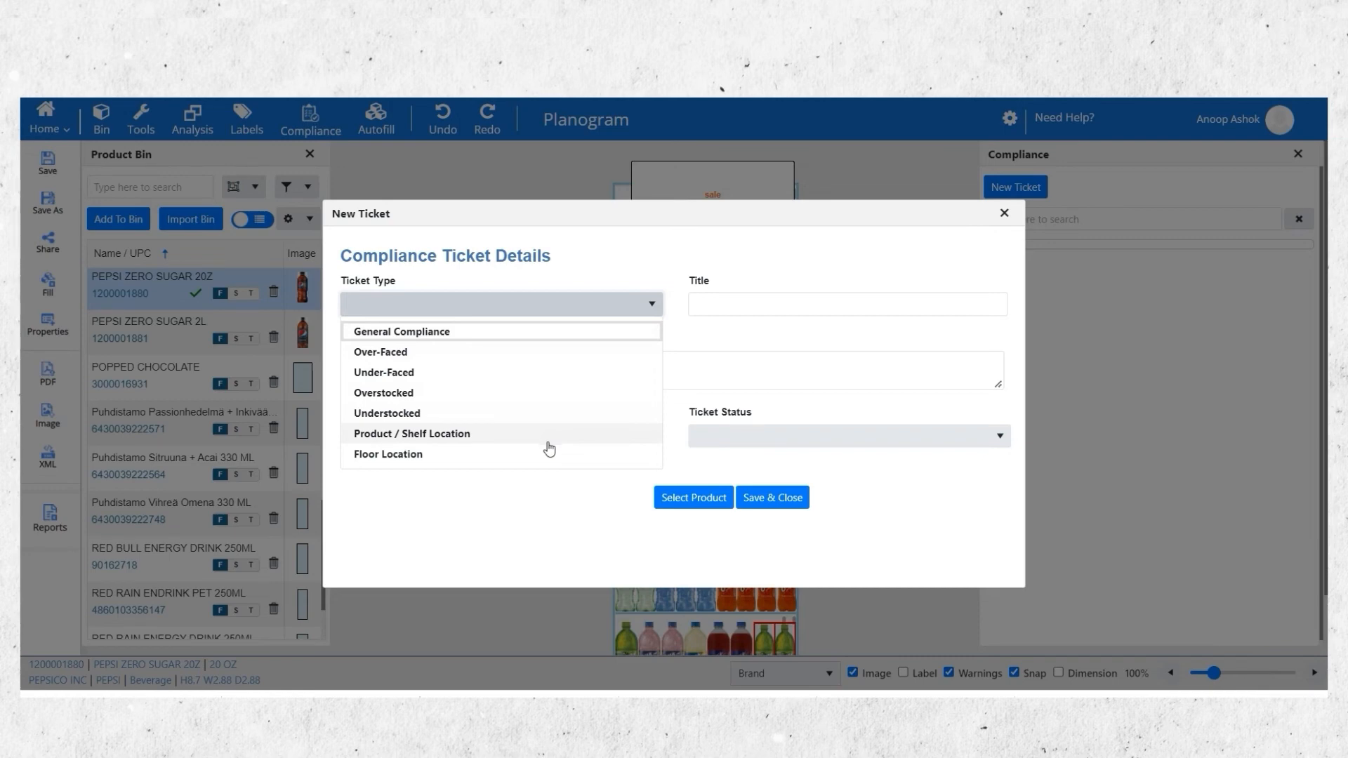
{"action": "left_click", "coordinate": [733, 307]}
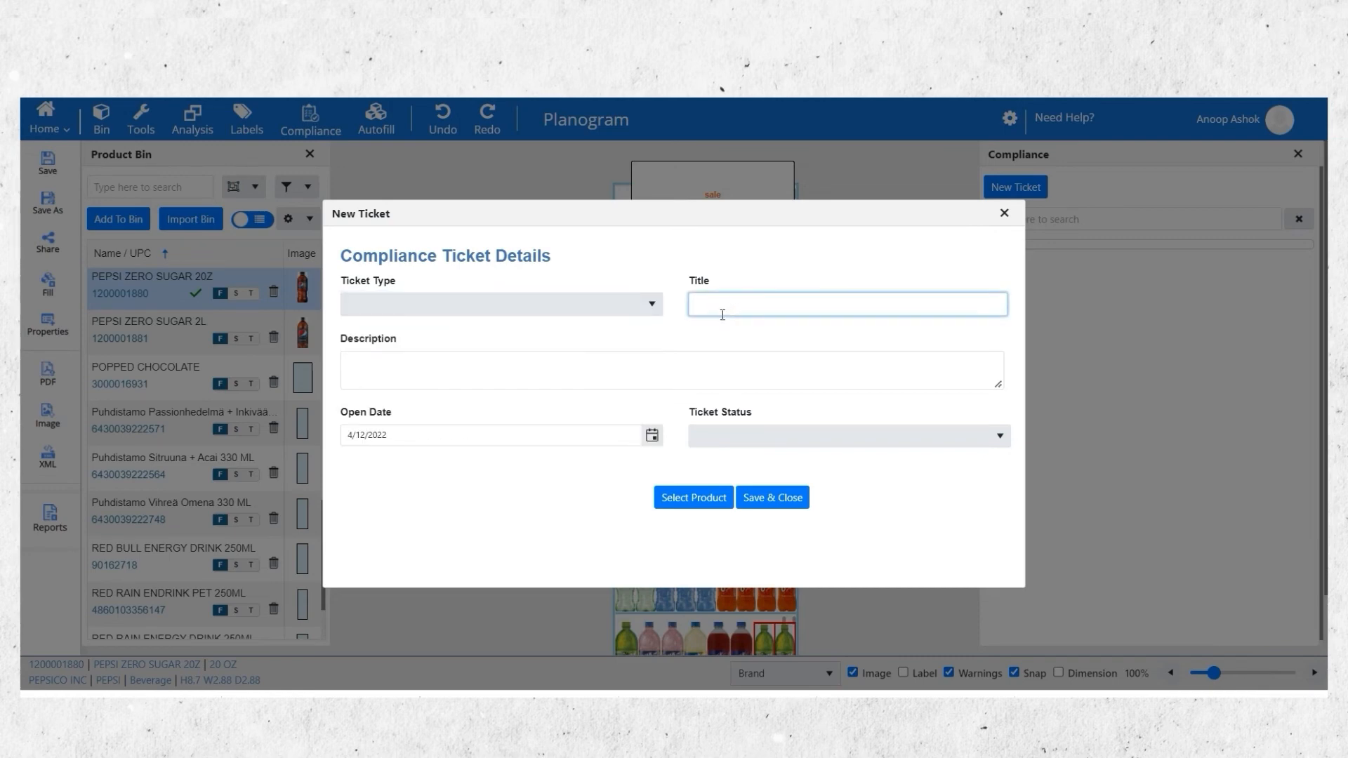
{"action": "left_click", "coordinate": [657, 363]}
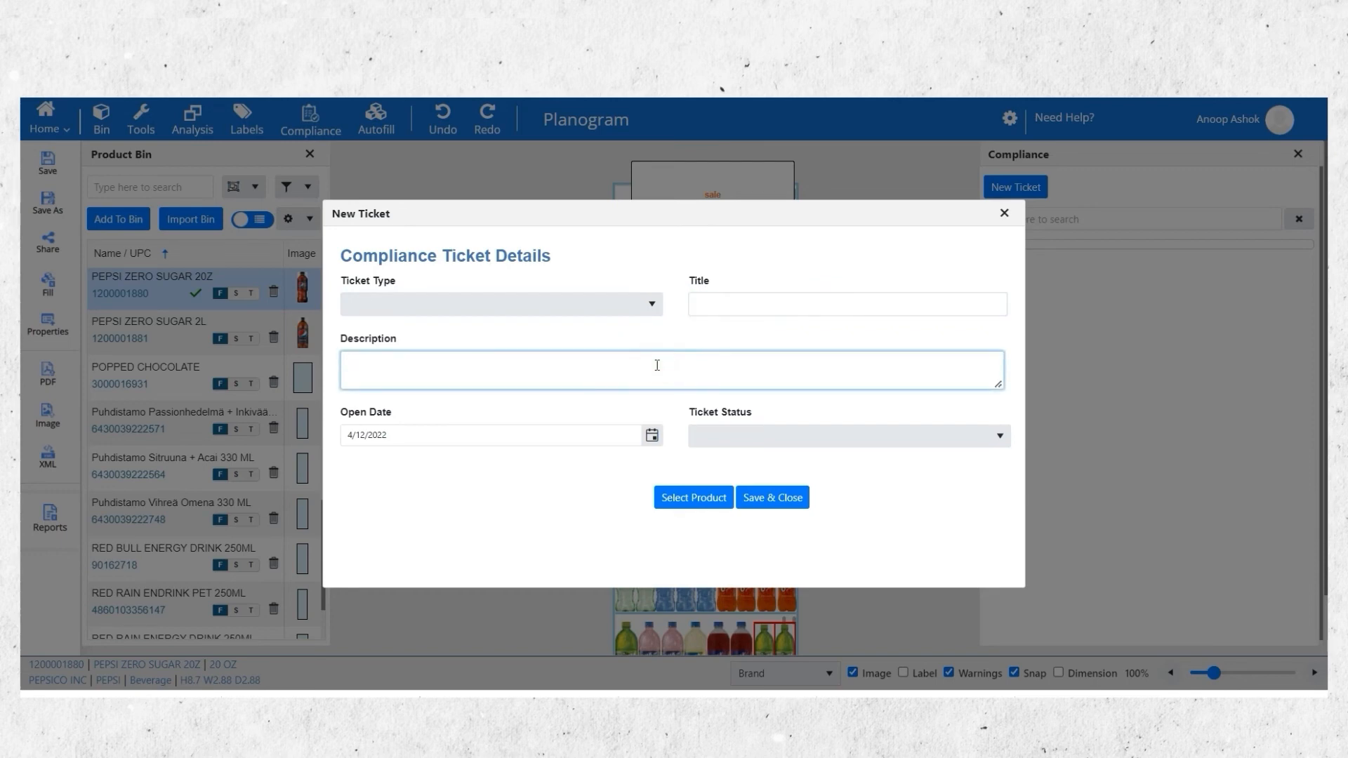
{"action": "left_click", "coordinate": [921, 447]}
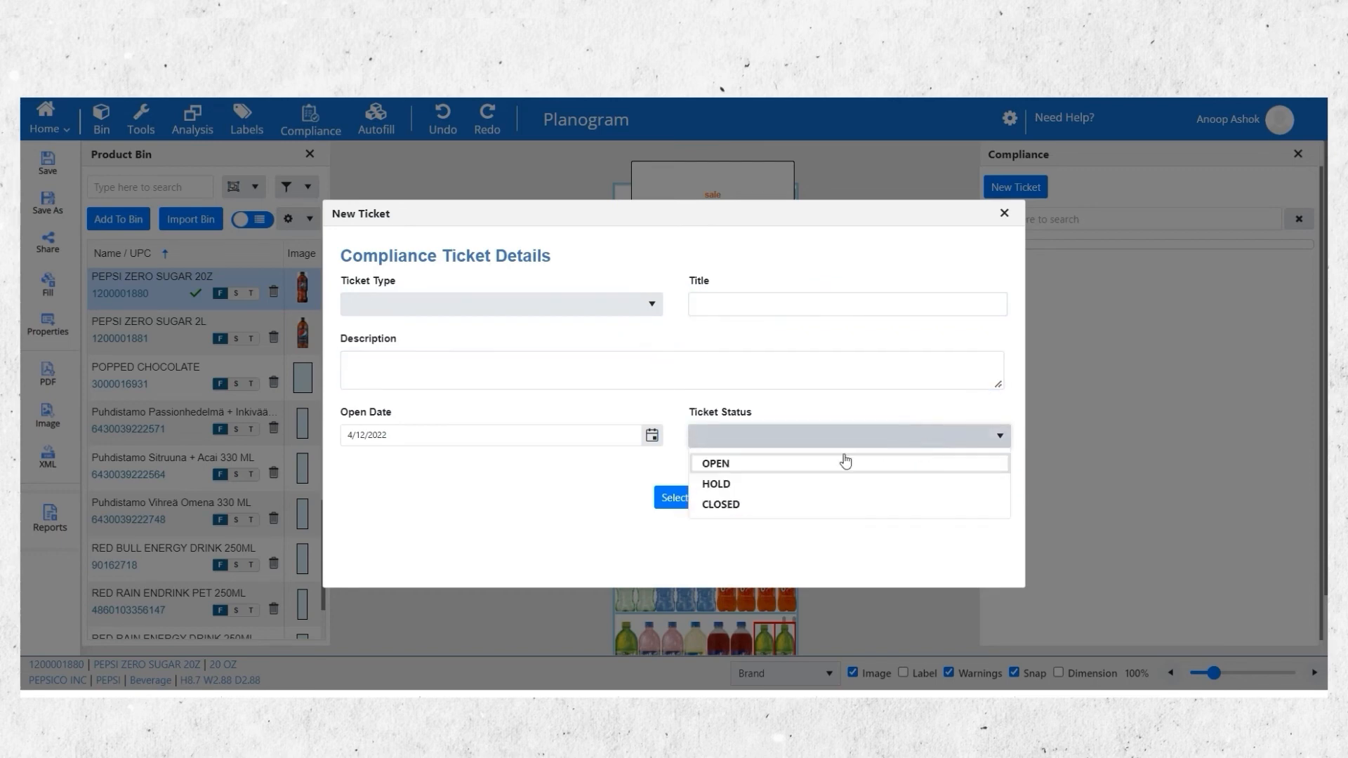
{"action": "left_click", "coordinate": [780, 436]}
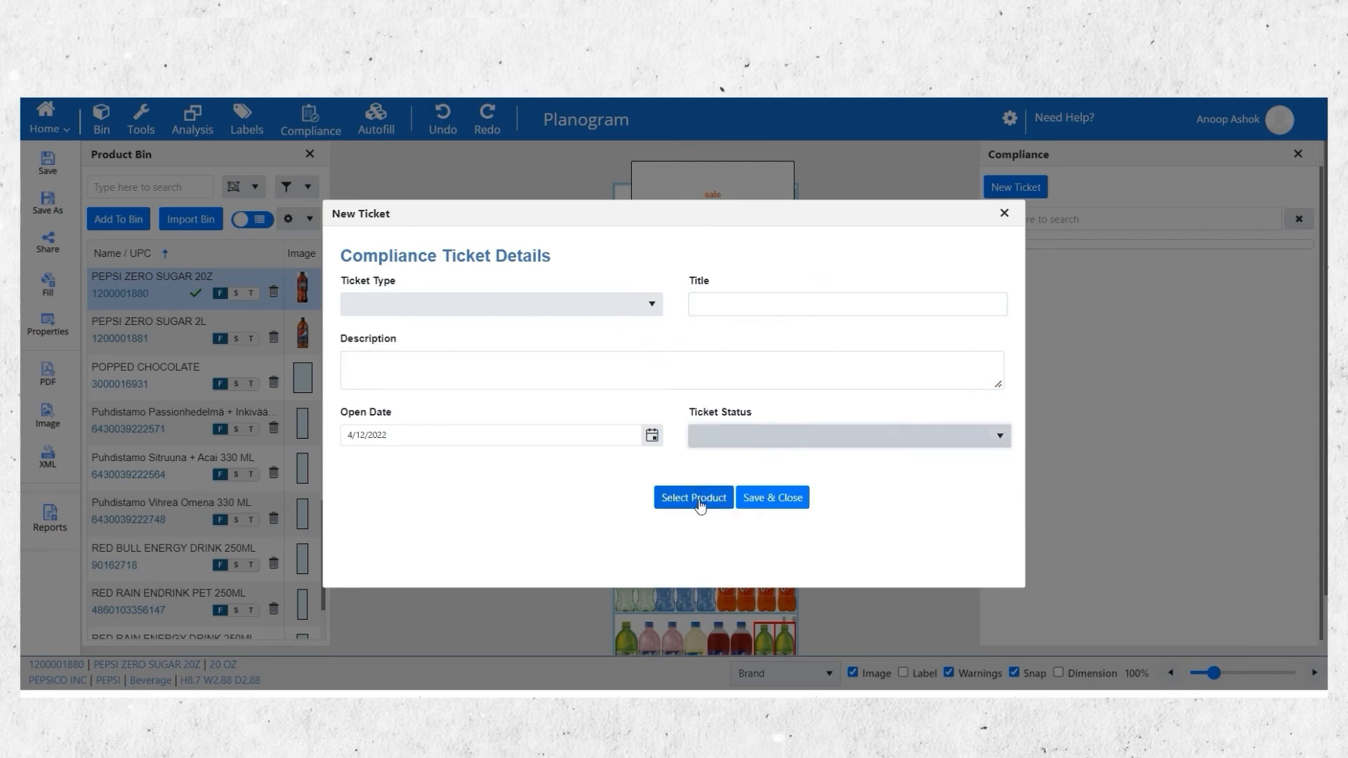
Choose the ticket's shelf products and save it to attach pictures.
{"action": "left_click", "coordinate": [701, 504]}
{"action": "scroll", "coordinate": [385, 380], "scroll_direction": "down", "scroll_amount": 5}
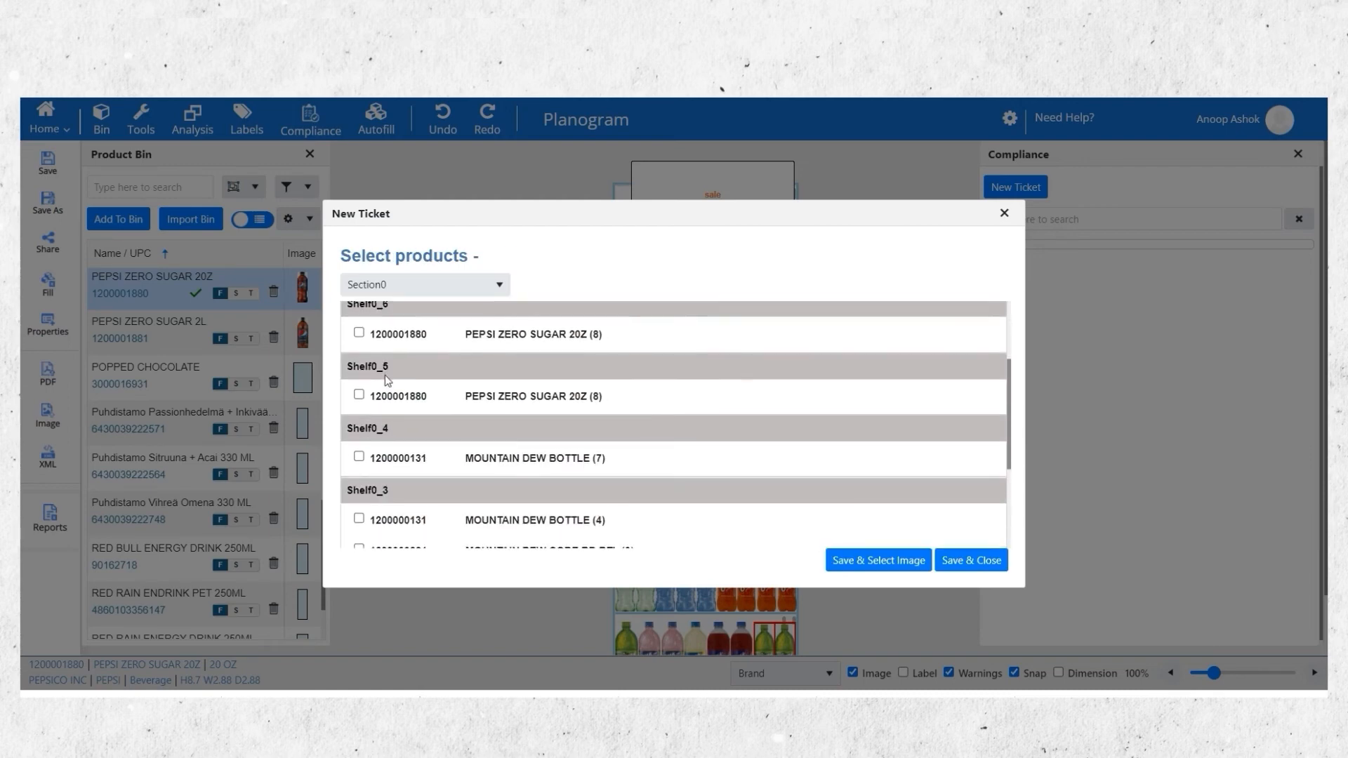
{"action": "scroll", "coordinate": [385, 380], "scroll_direction": "down", "scroll_amount": 6}
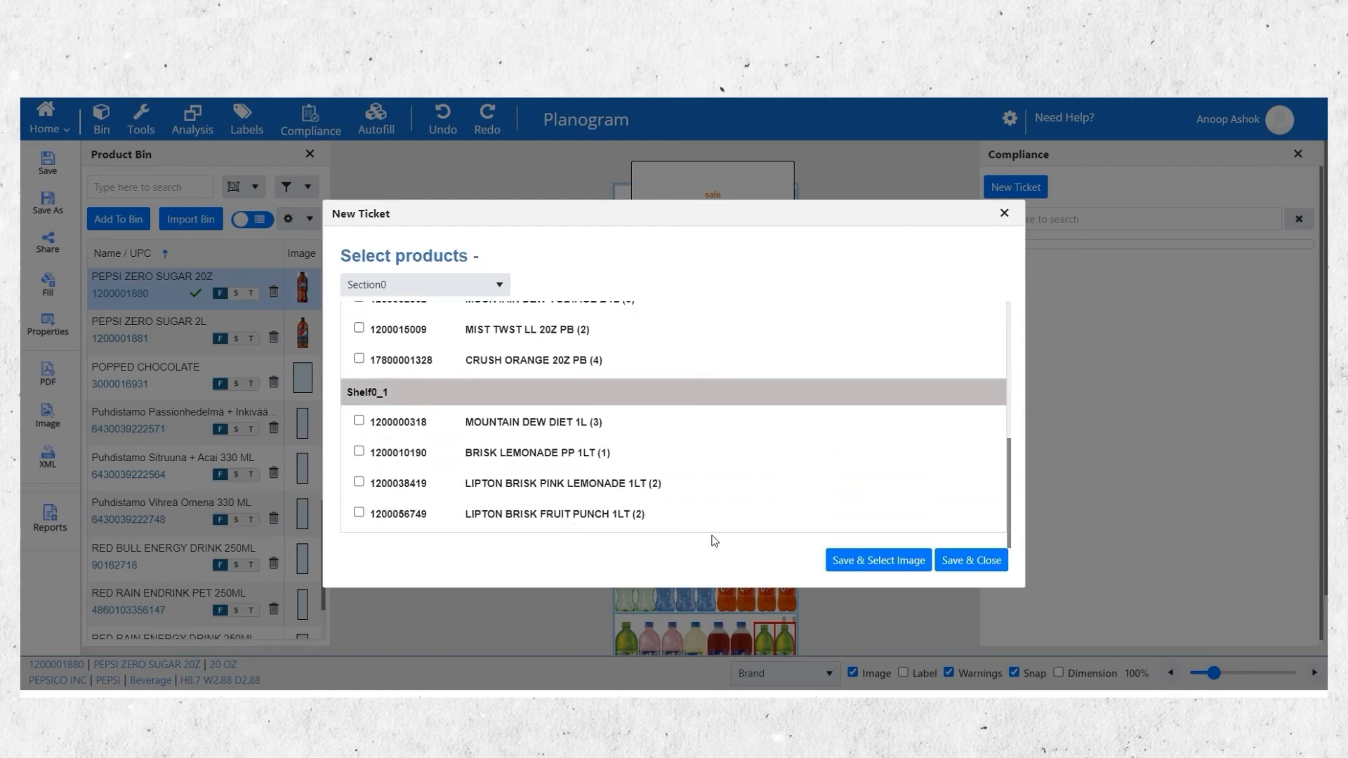
{"action": "left_click", "coordinate": [837, 565]}
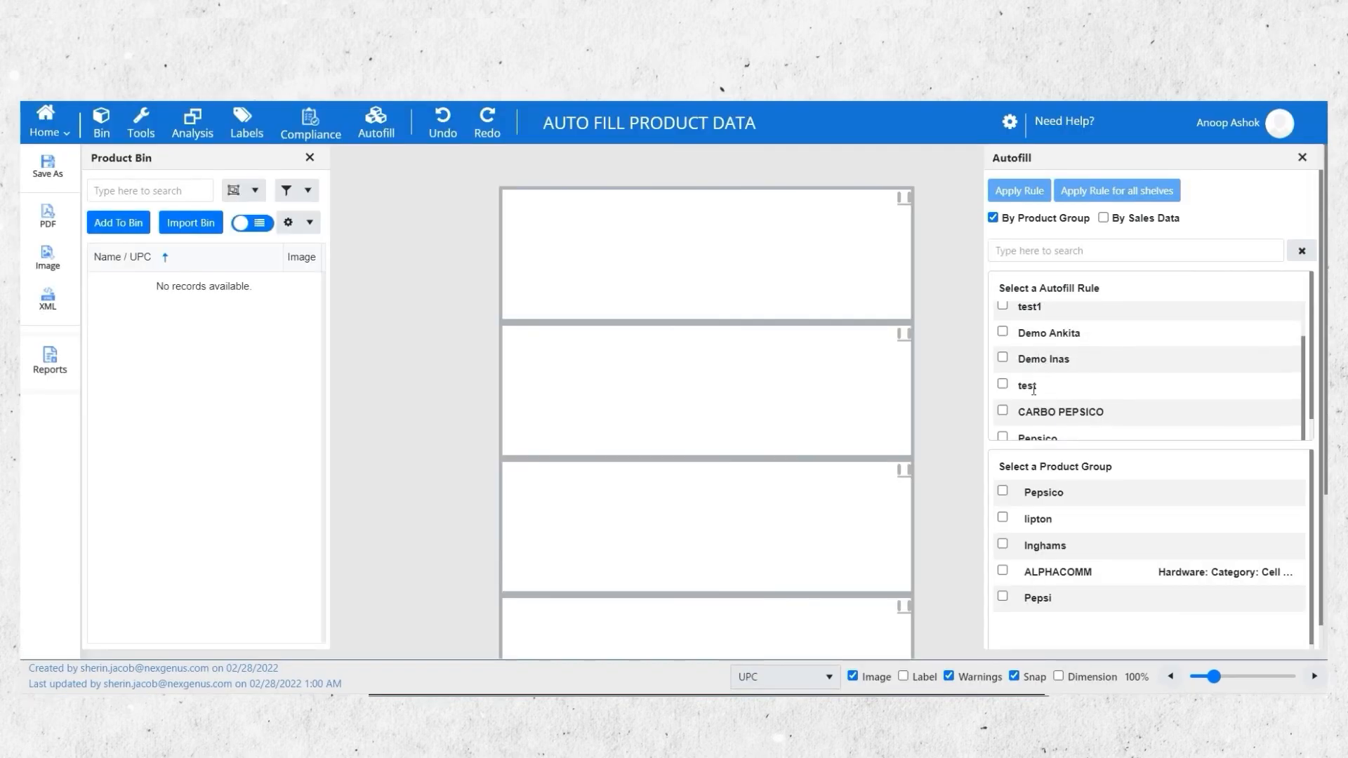
Autofill every shelf using the CARBO PEPSICO rule and the Pepsico product group.
{"action": "left_click", "coordinate": [1003, 413]}
{"action": "left_click", "coordinate": [1004, 492]}
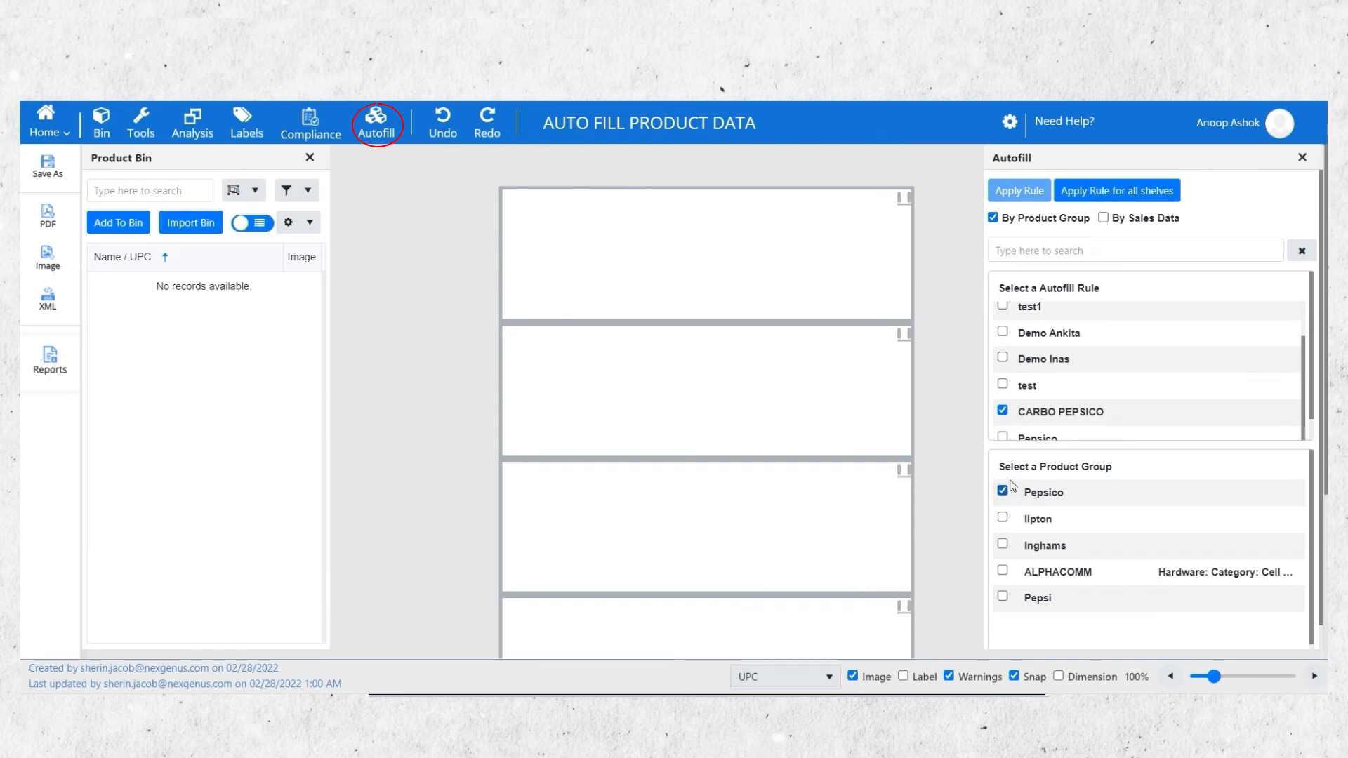
{"action": "left_click", "coordinate": [1121, 195]}
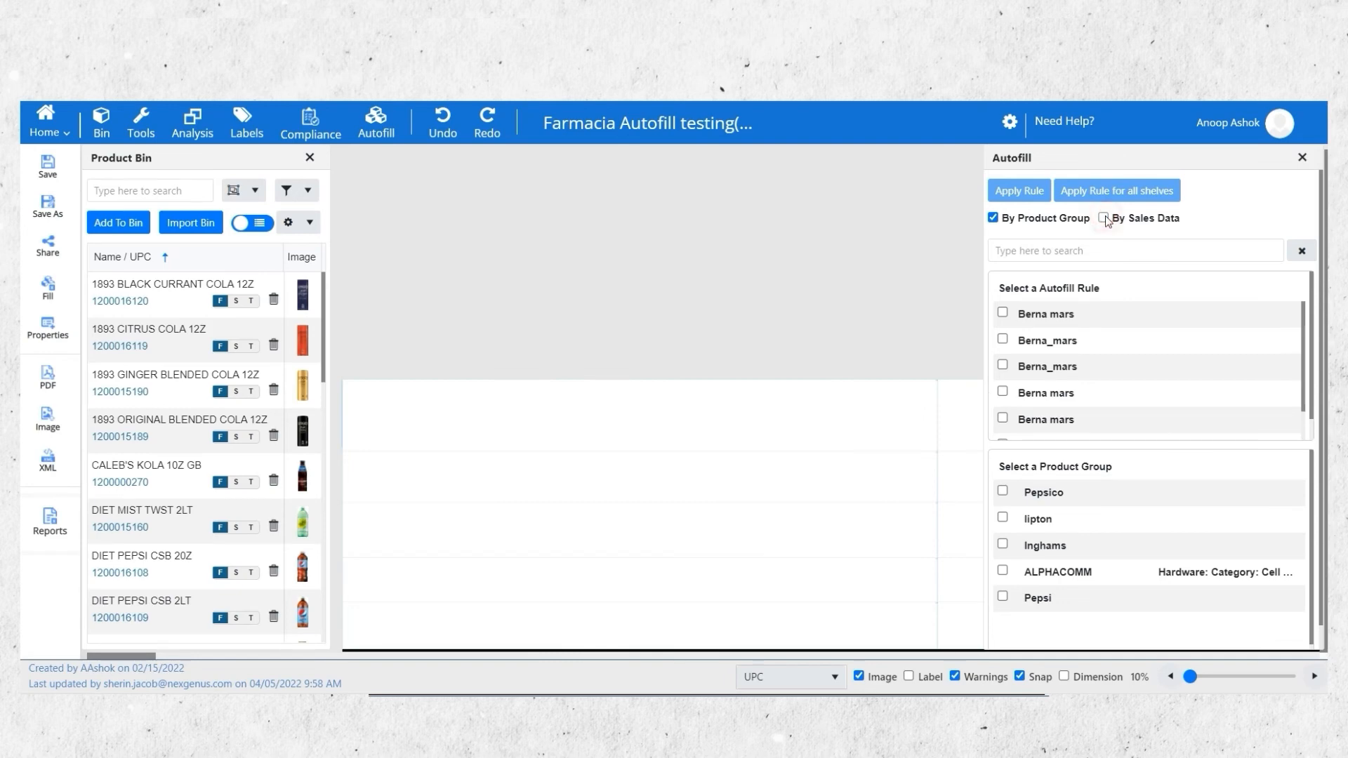
Autofill all shelves by sales data with Days of Supply 1, then go to Import Planogram.
{"action": "left_click", "coordinate": [1104, 218]}
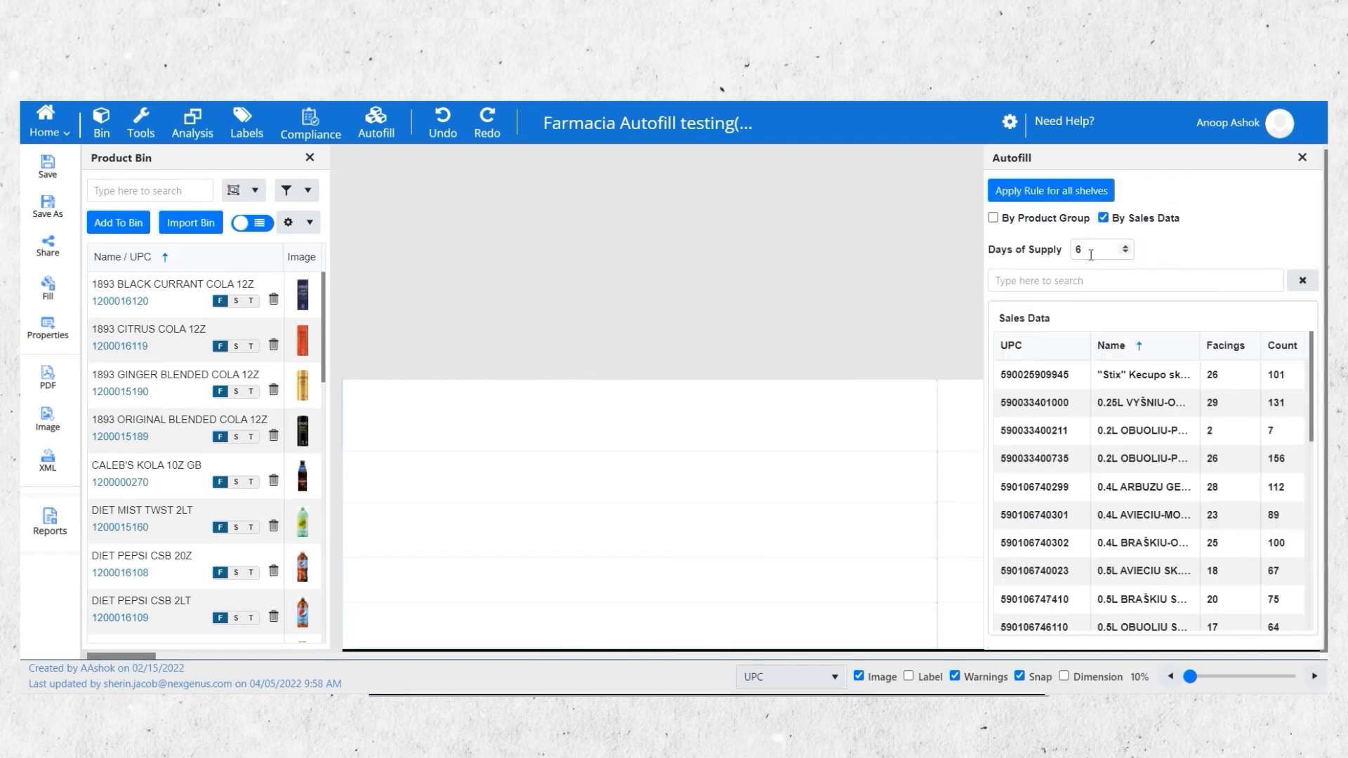
{"action": "left_click", "coordinate": [1126, 252]}
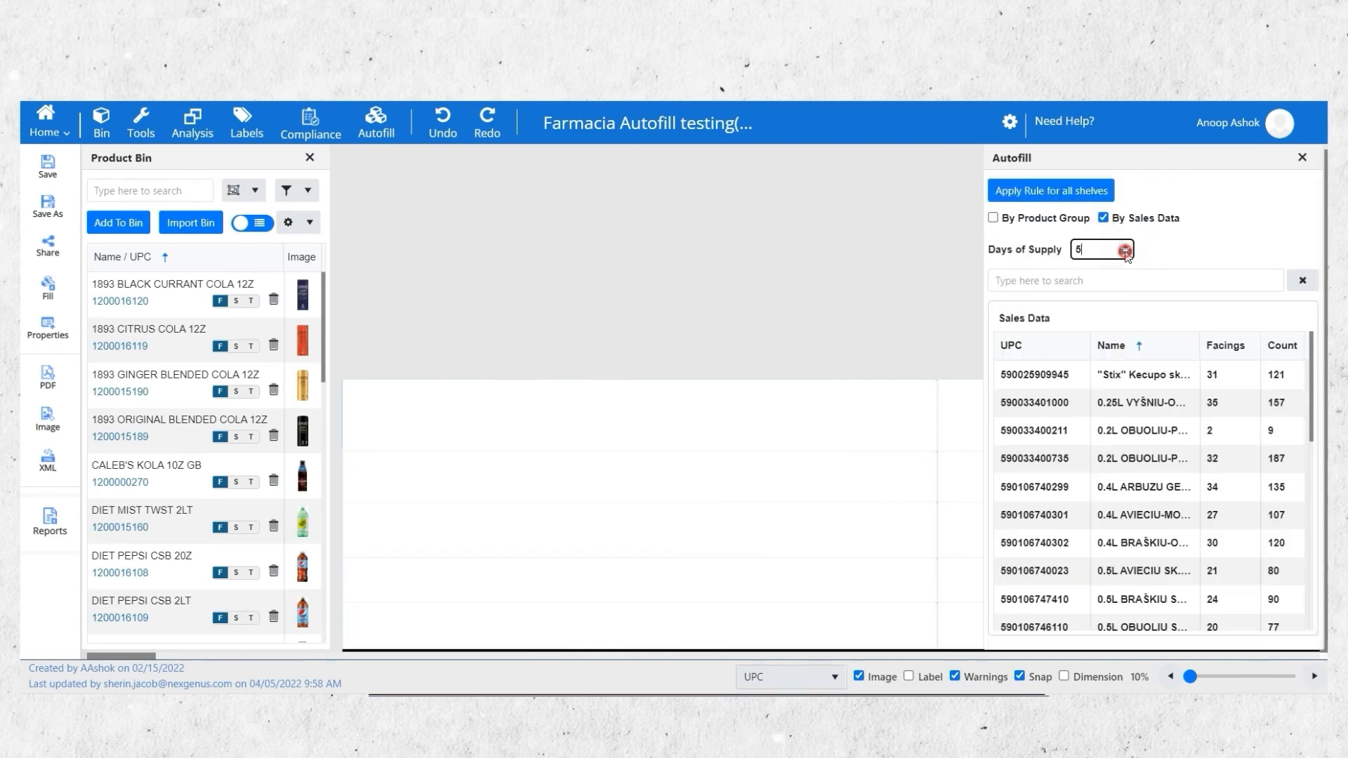
{"action": "left_click", "coordinate": [1126, 252]}
{"action": "left_click", "coordinate": [1126, 252]}
{"action": "left_click", "coordinate": [1125, 252]}
{"action": "left_click", "coordinate": [1126, 252]}
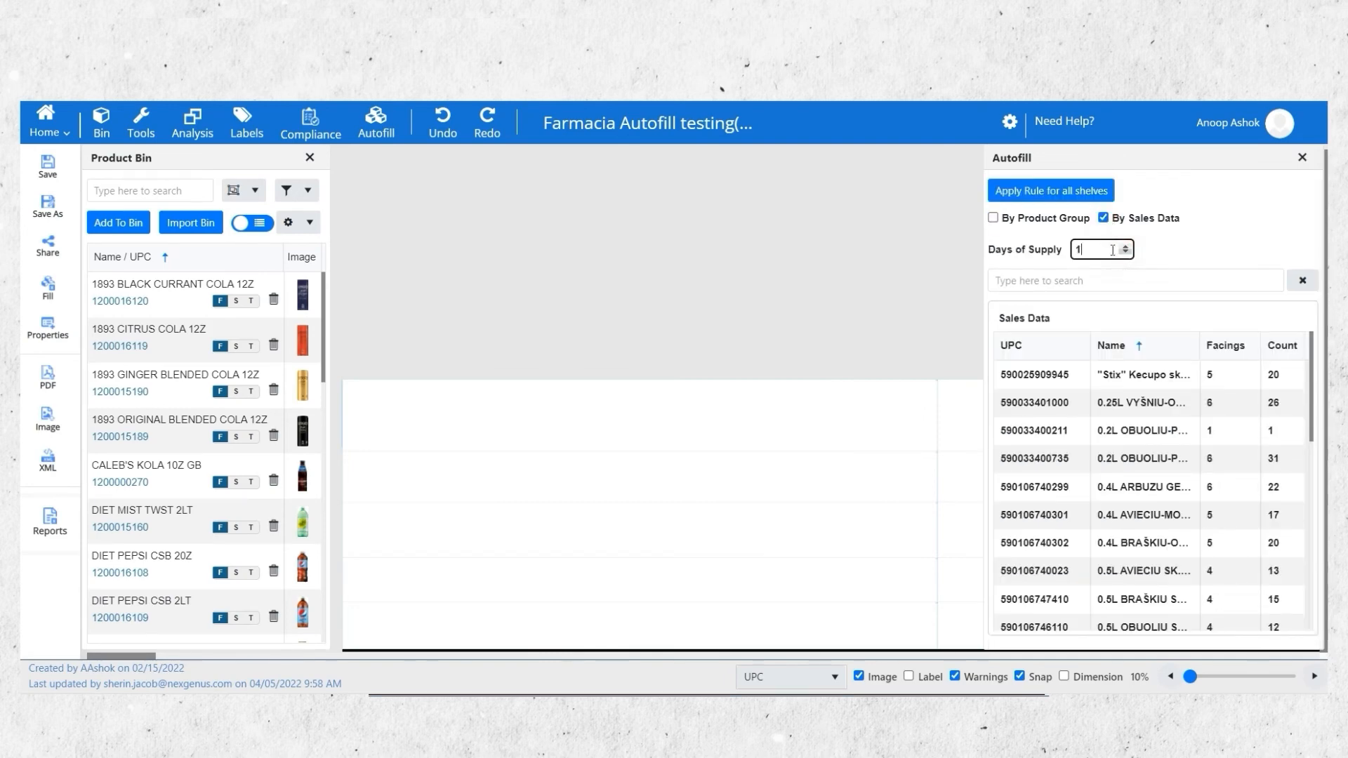
{"action": "left_click", "coordinate": [1052, 189]}
{"action": "left_click", "coordinate": [1316, 676]}
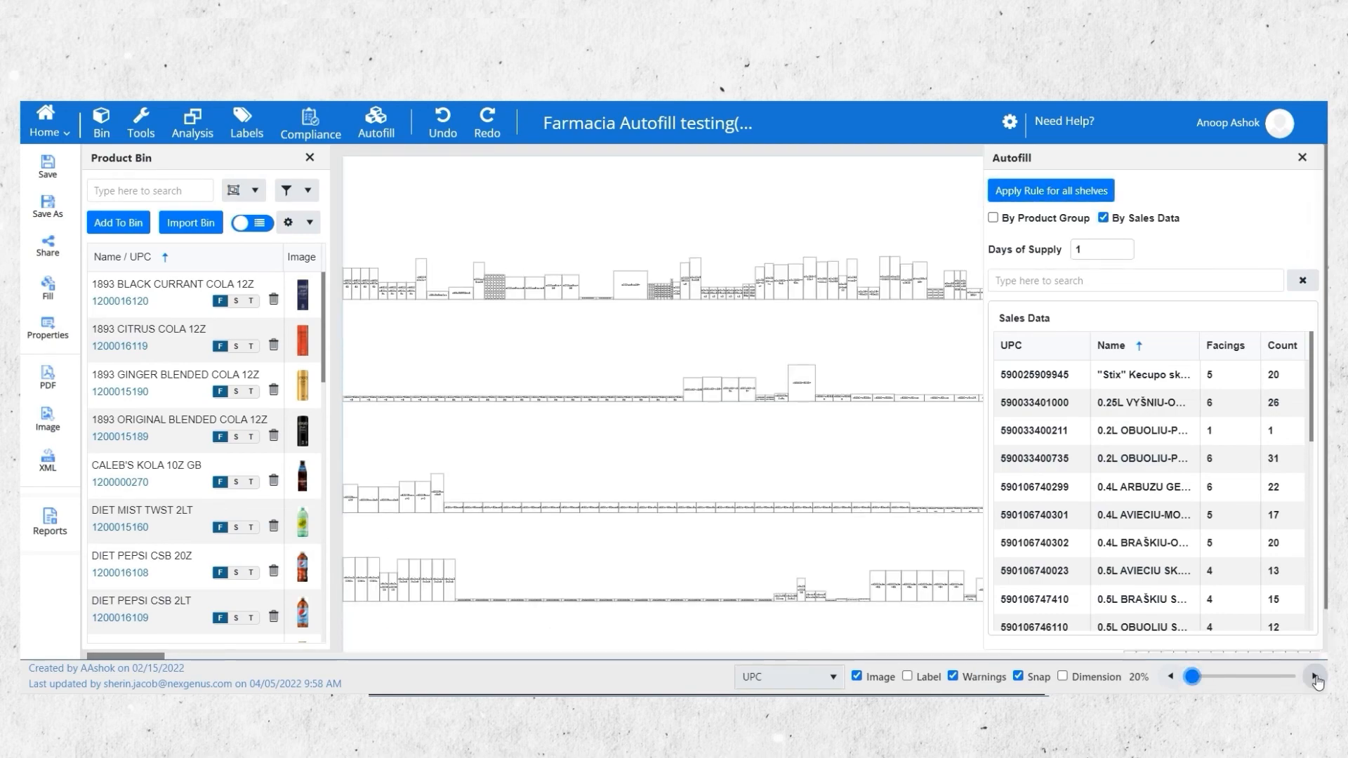
{"action": "left_click", "coordinate": [1010, 122]}
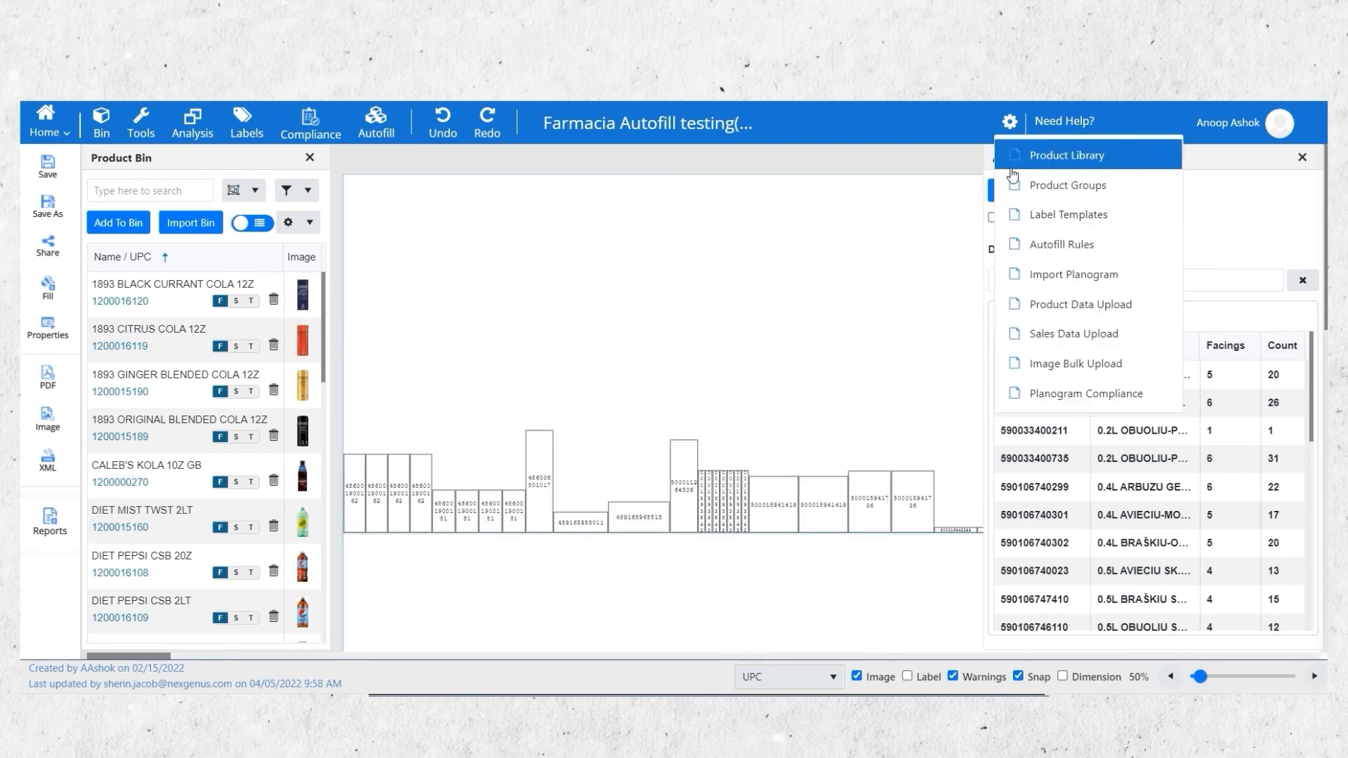
{"action": "left_click", "coordinate": [1043, 275]}
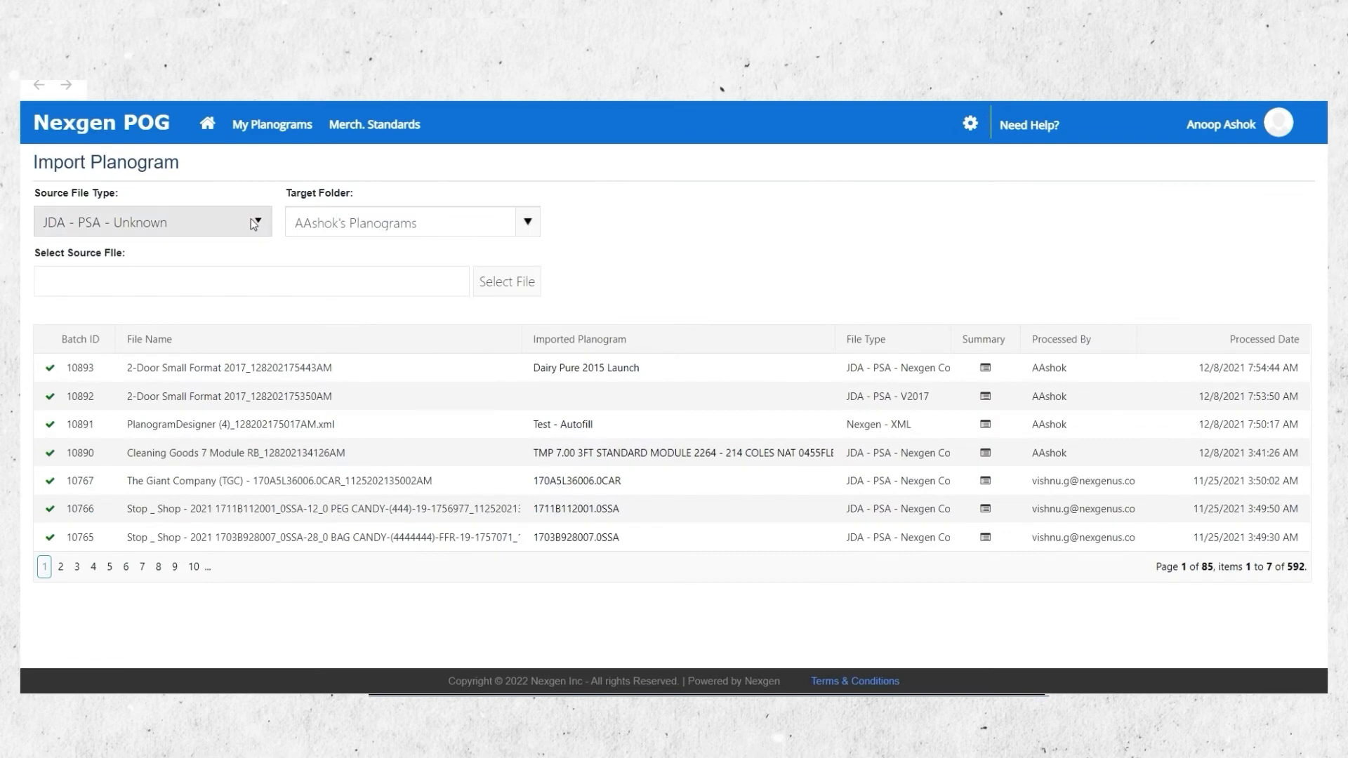
Import PlanogramDesigner.xml with Source File Type set to Nexgen - XML.
{"action": "left_click", "coordinate": [256, 222]}
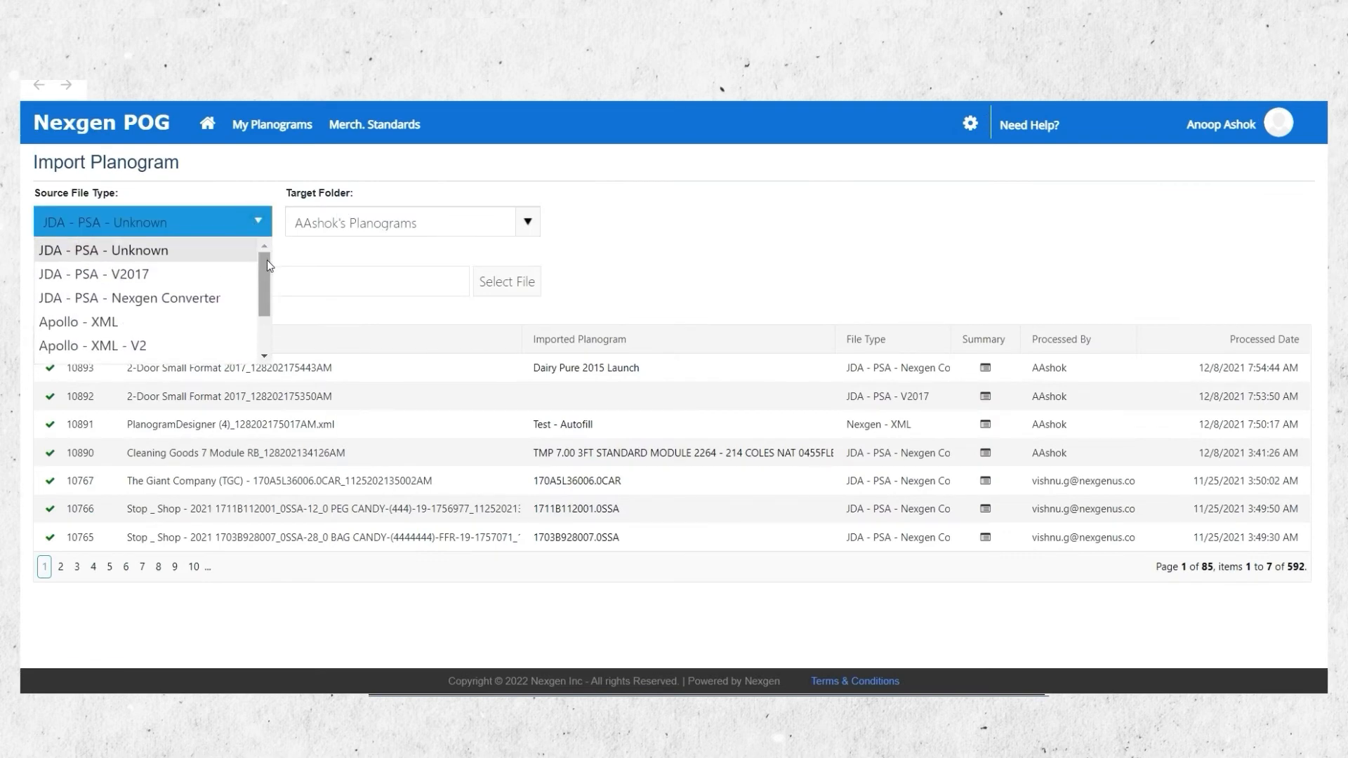
{"action": "left_click_drag", "start_coordinate": [266, 264], "coordinate": [255, 326]}
{"action": "left_click", "coordinate": [143, 354]}
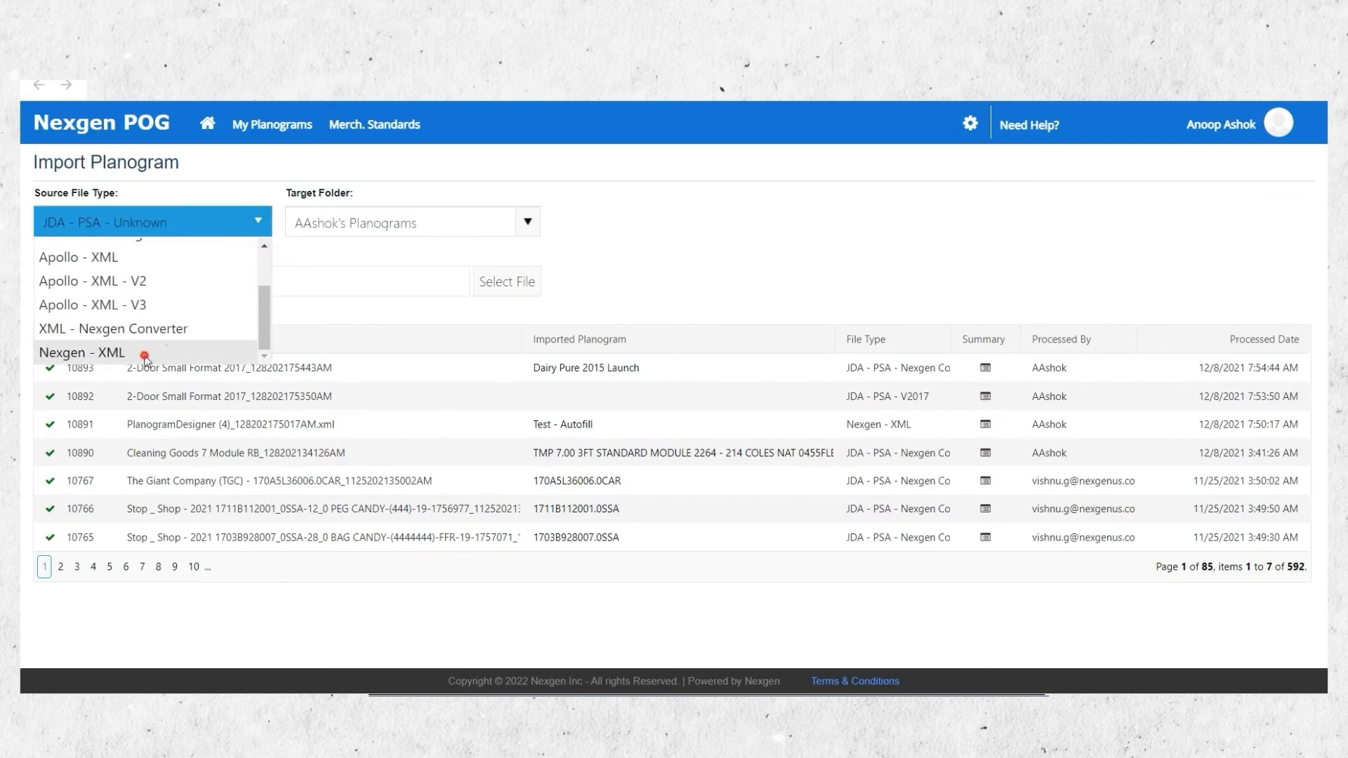
{"action": "left_click", "coordinate": [521, 284]}
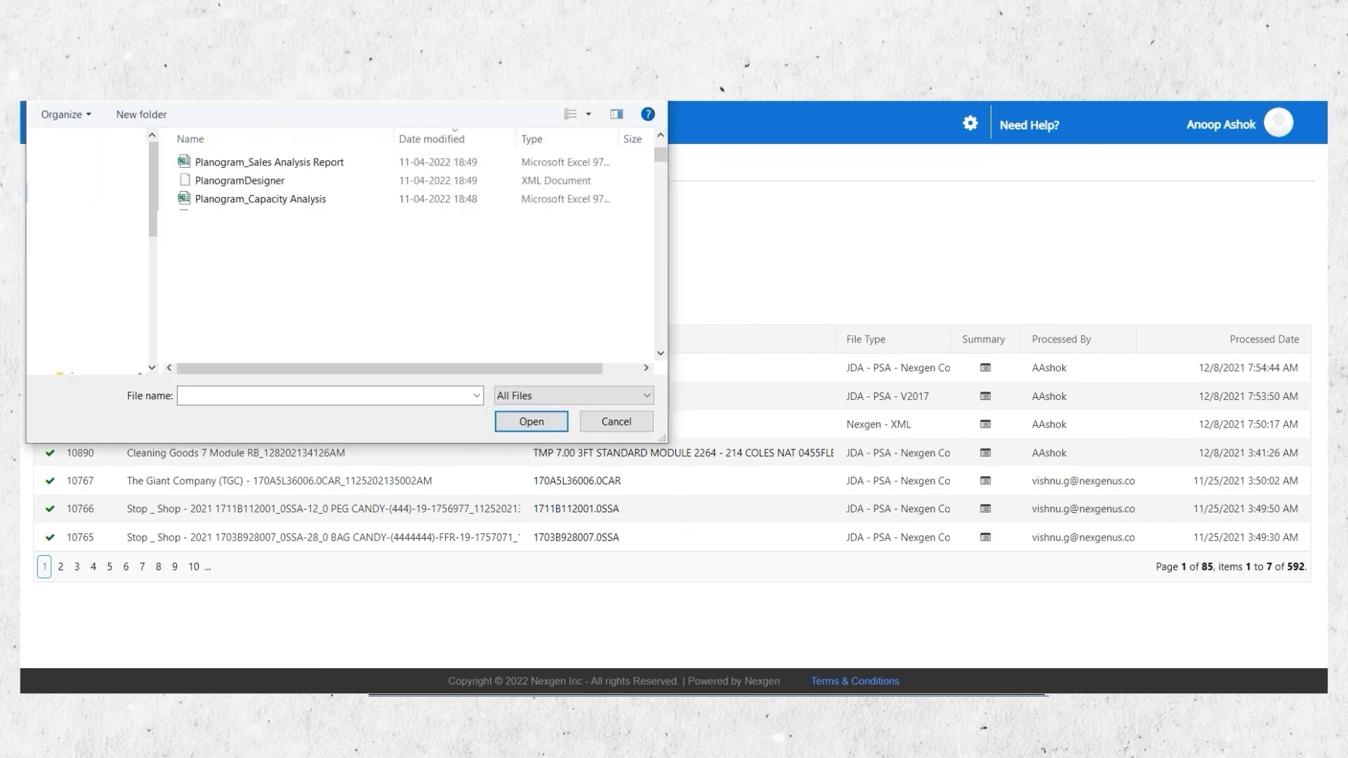
{"action": "left_click", "coordinate": [248, 183]}
{"action": "left_click", "coordinate": [531, 422]}
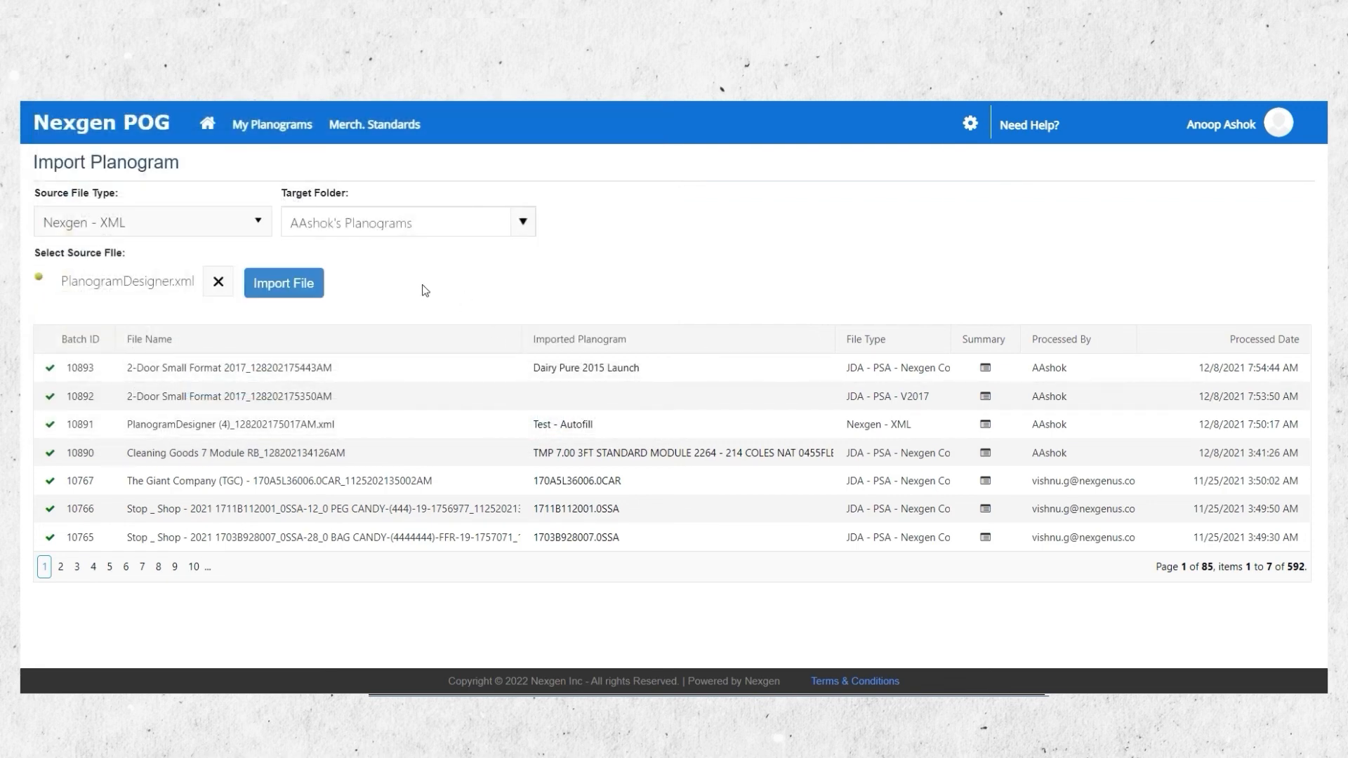
{"action": "left_click", "coordinate": [322, 291]}
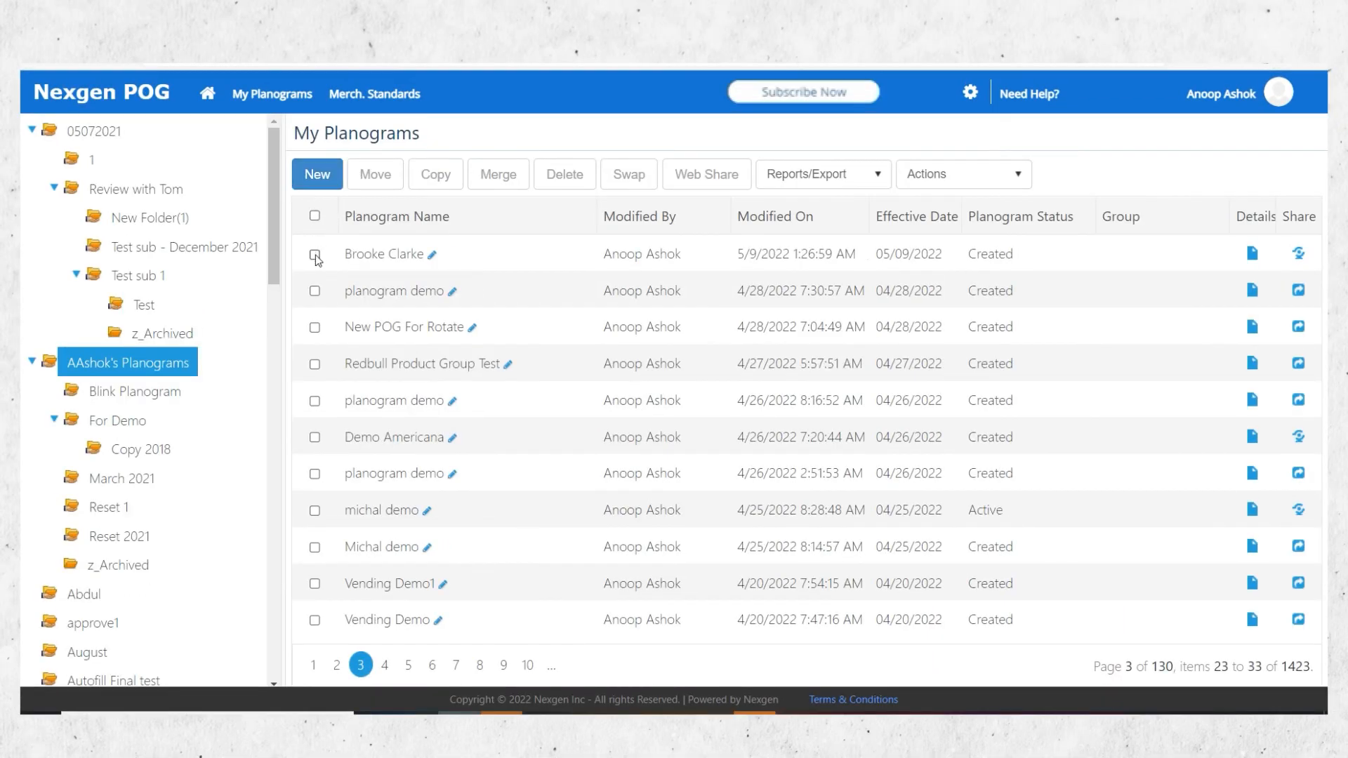
Select the top three planograms, including planogram demo and New POG For Rotate, and review the Reports/Export and Actions menus.
{"action": "left_click", "coordinate": [315, 255]}
{"action": "left_click", "coordinate": [314, 291]}
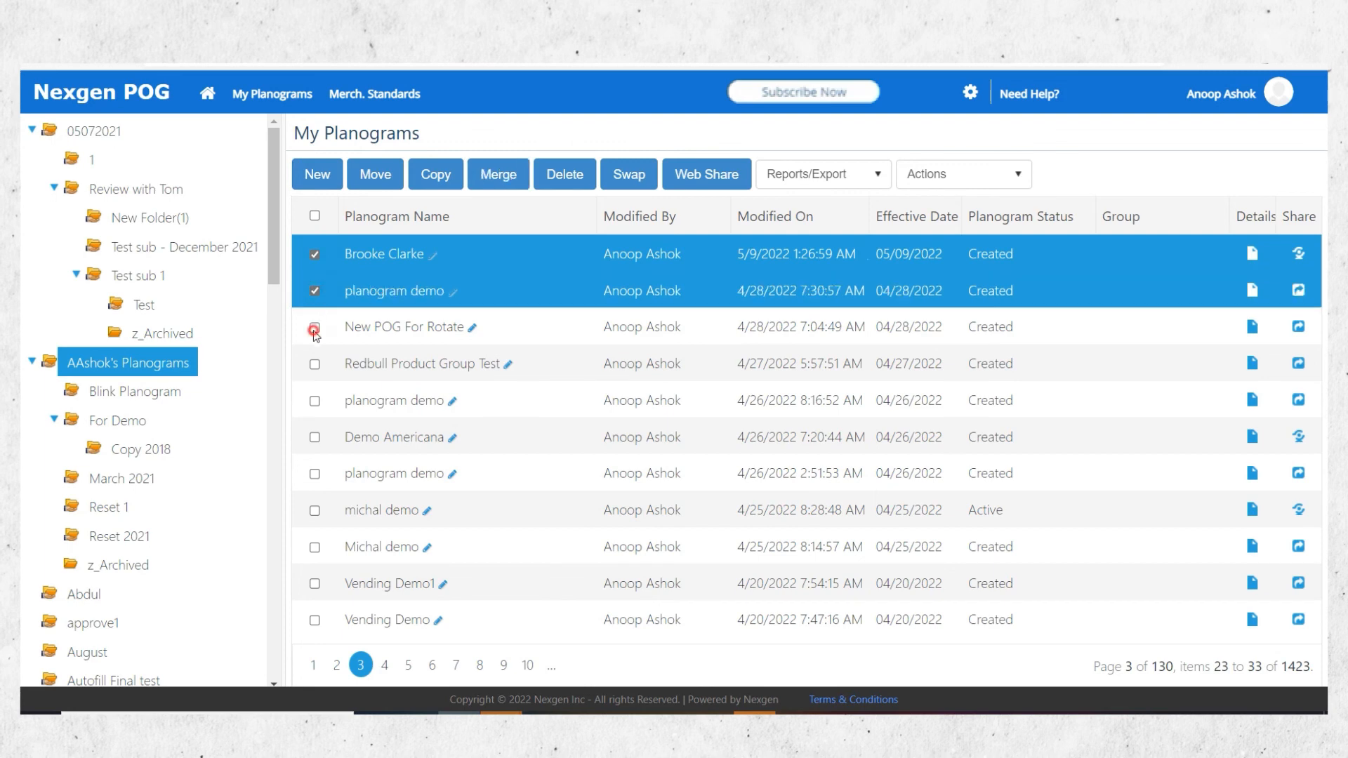
{"action": "left_click", "coordinate": [315, 328]}
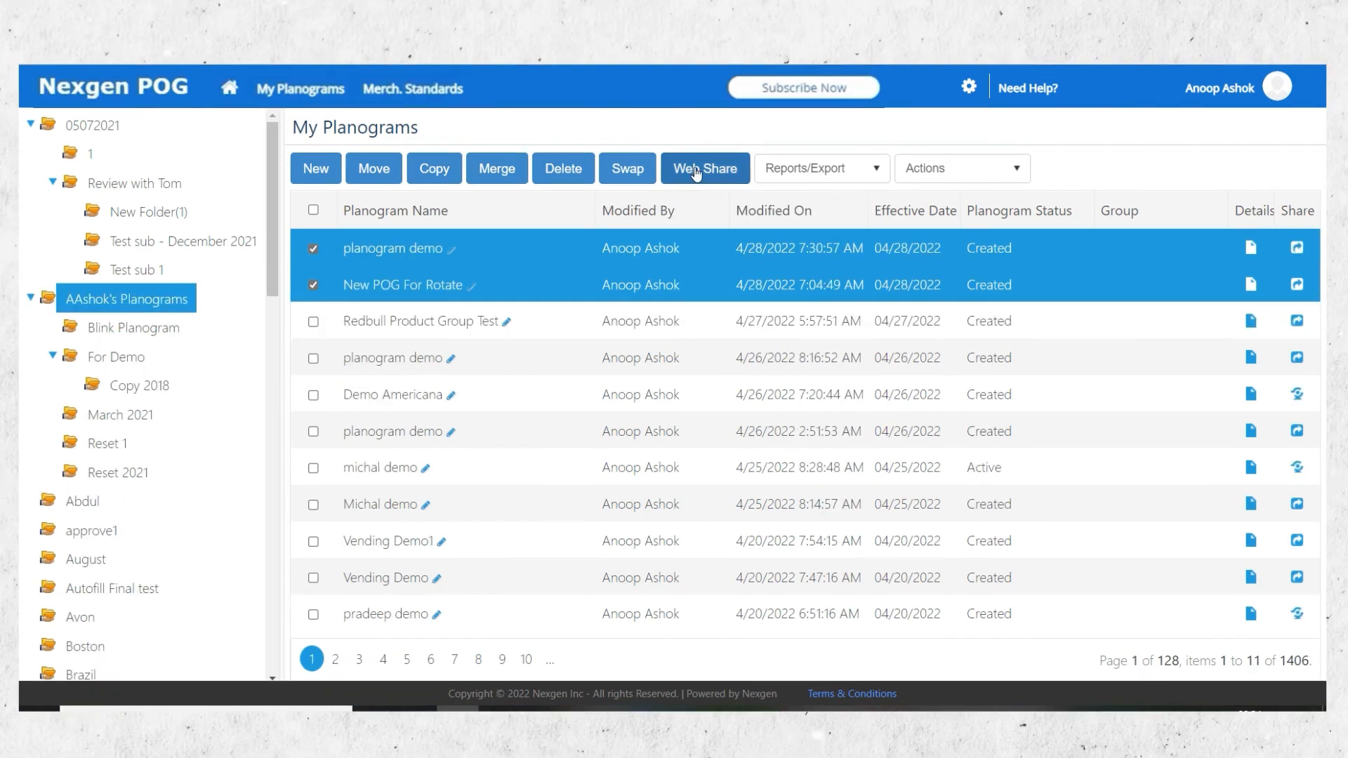
{"action": "left_click", "coordinate": [868, 175]}
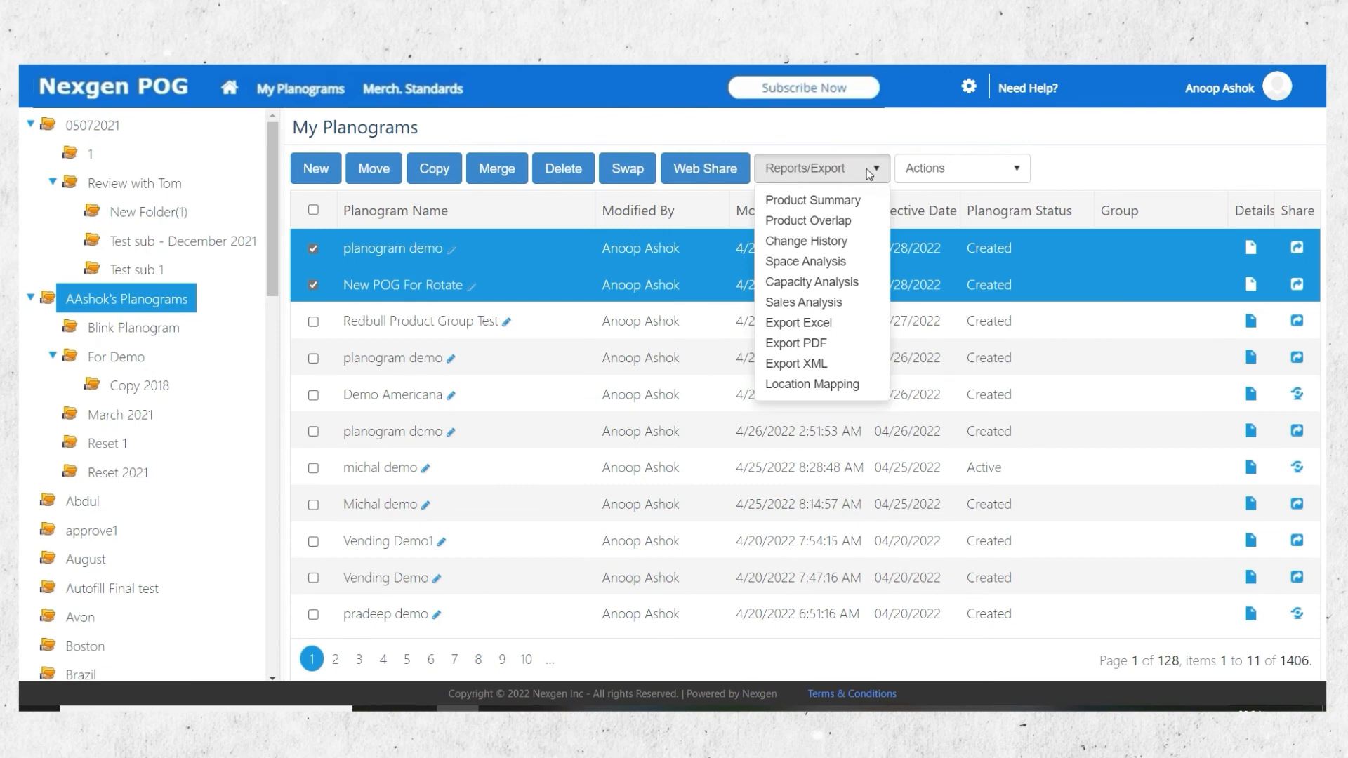
{"action": "left_click", "coordinate": [1021, 169]}
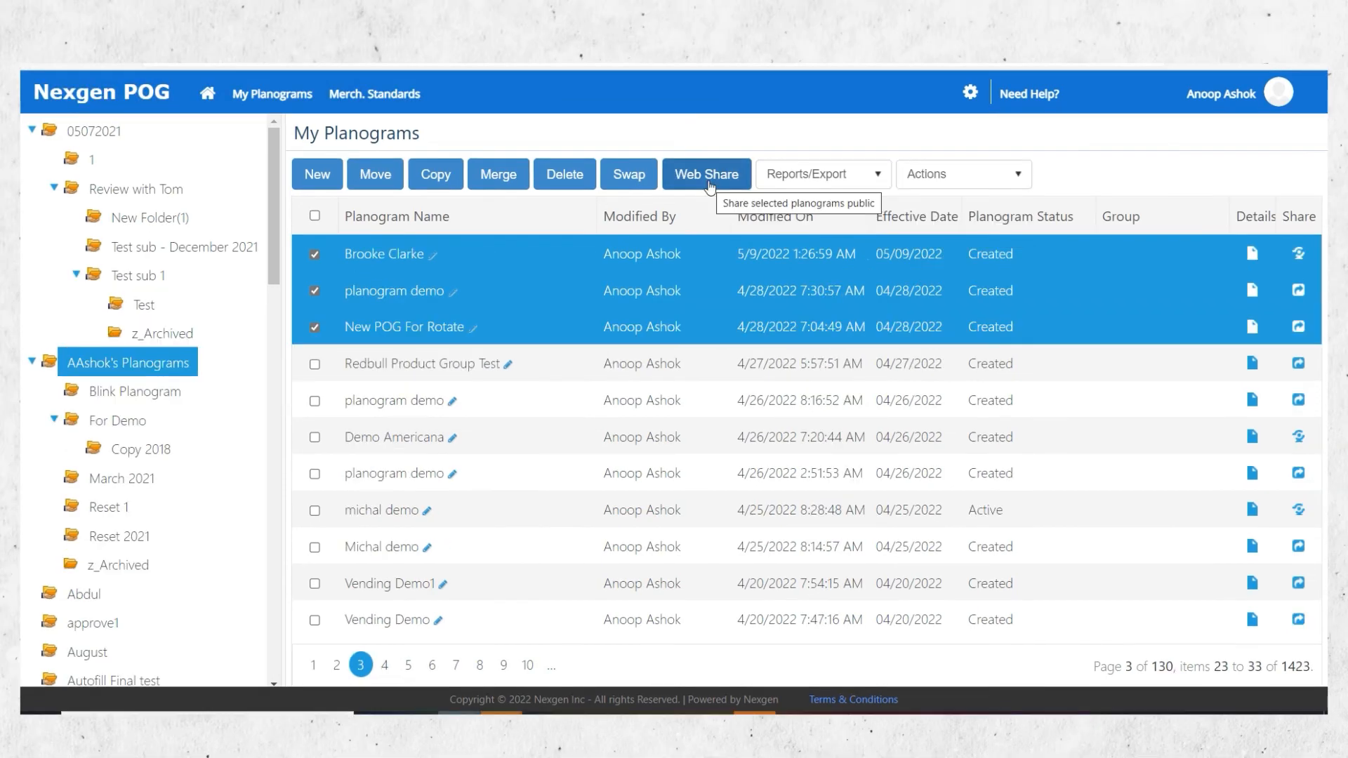
Create a view-only web share link titled 'demo', submit the help request, and view subscription plans.
{"action": "left_click", "coordinate": [713, 173]}
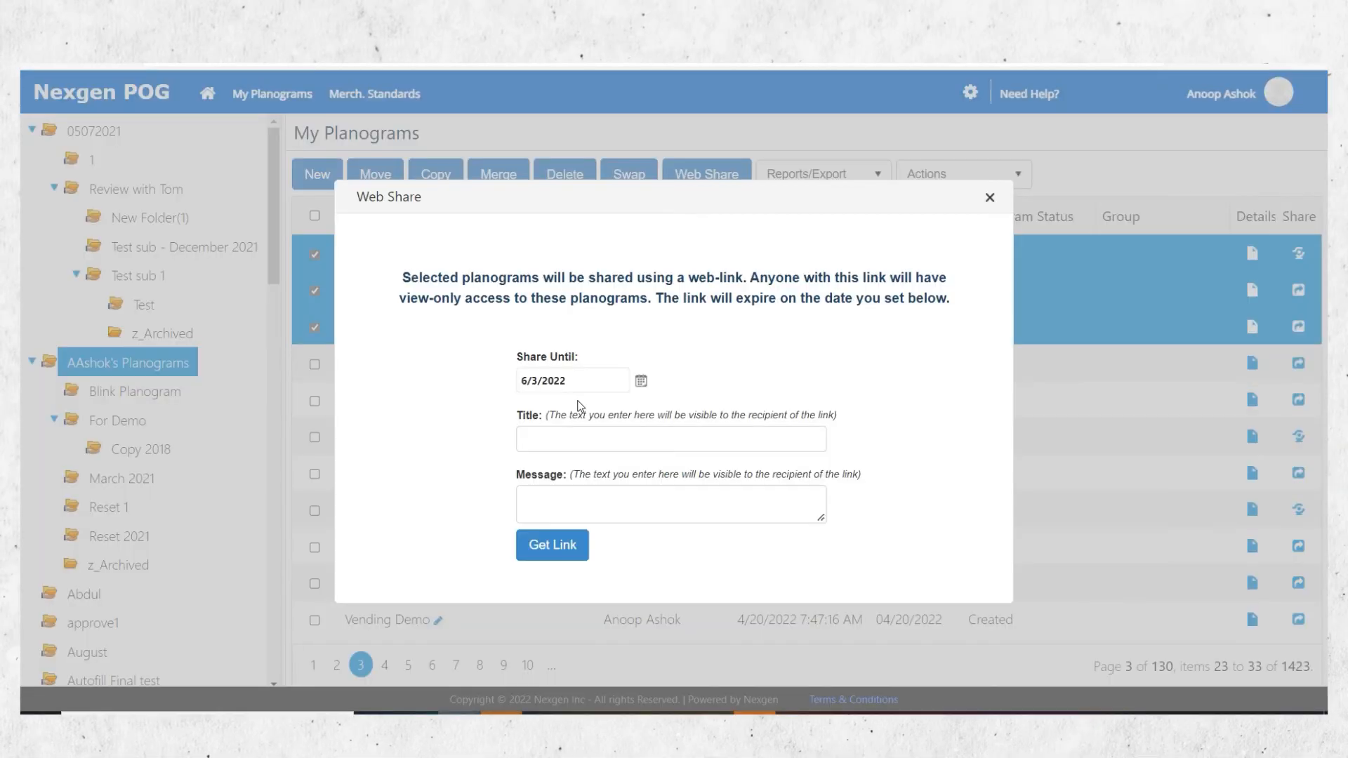
{"action": "left_click", "coordinate": [561, 444]}
{"action": "type", "text": "demo"}
{"action": "left_click", "coordinate": [554, 545]}
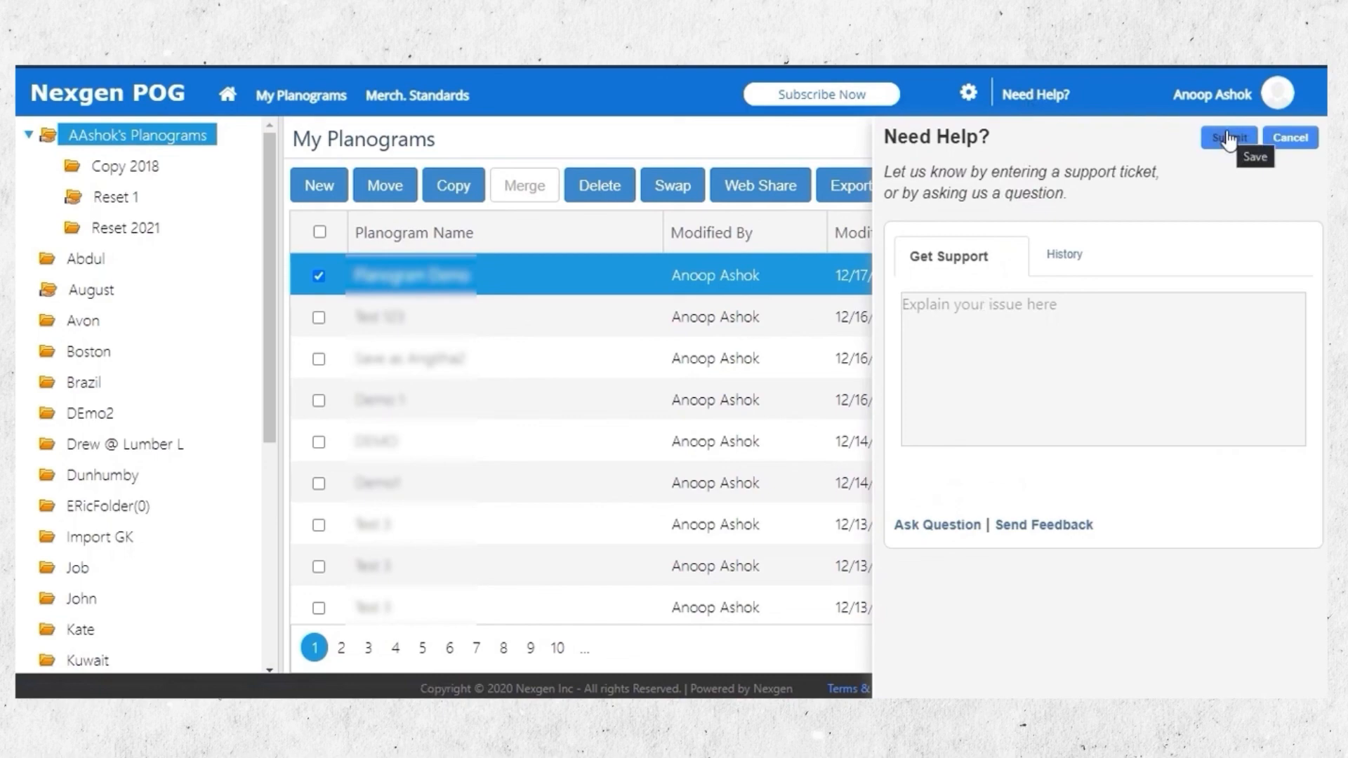
{"action": "left_click", "coordinate": [1228, 139]}
{"action": "left_click", "coordinate": [850, 94]}
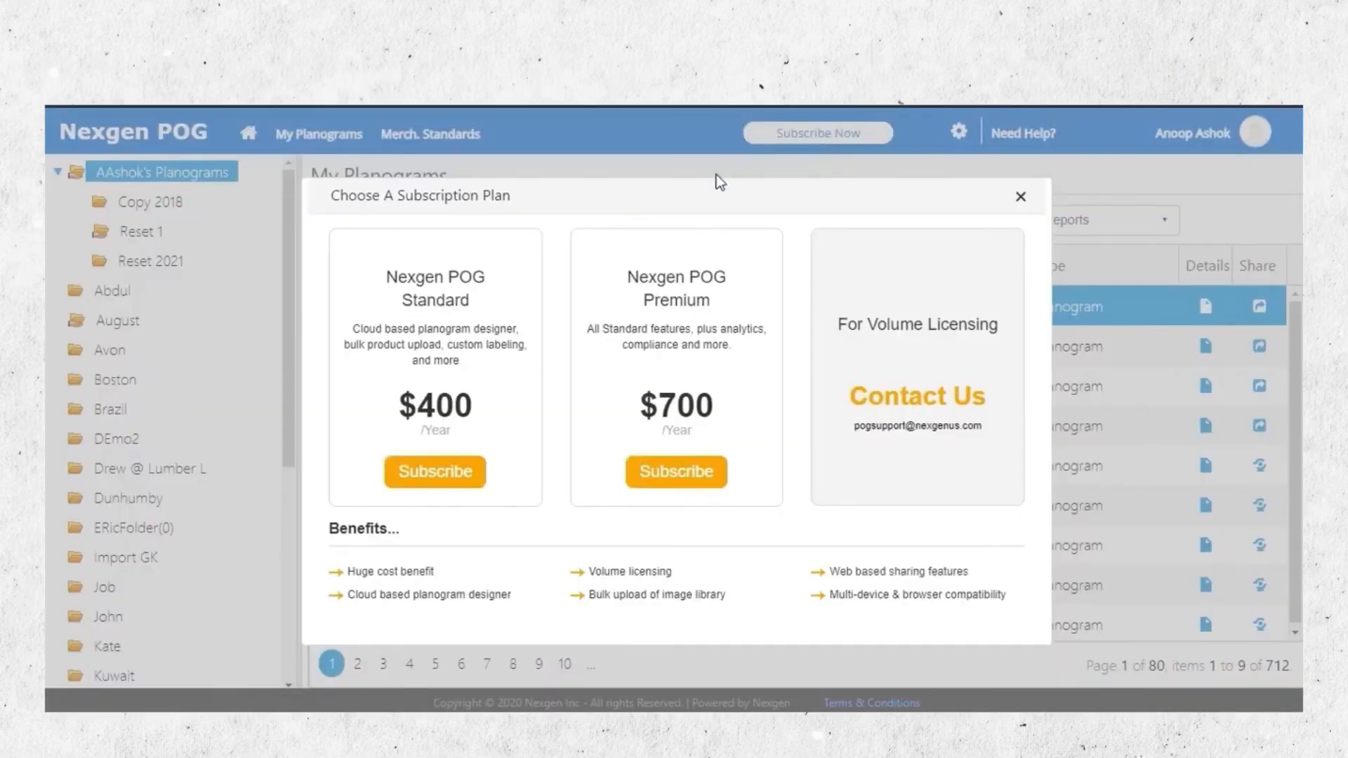